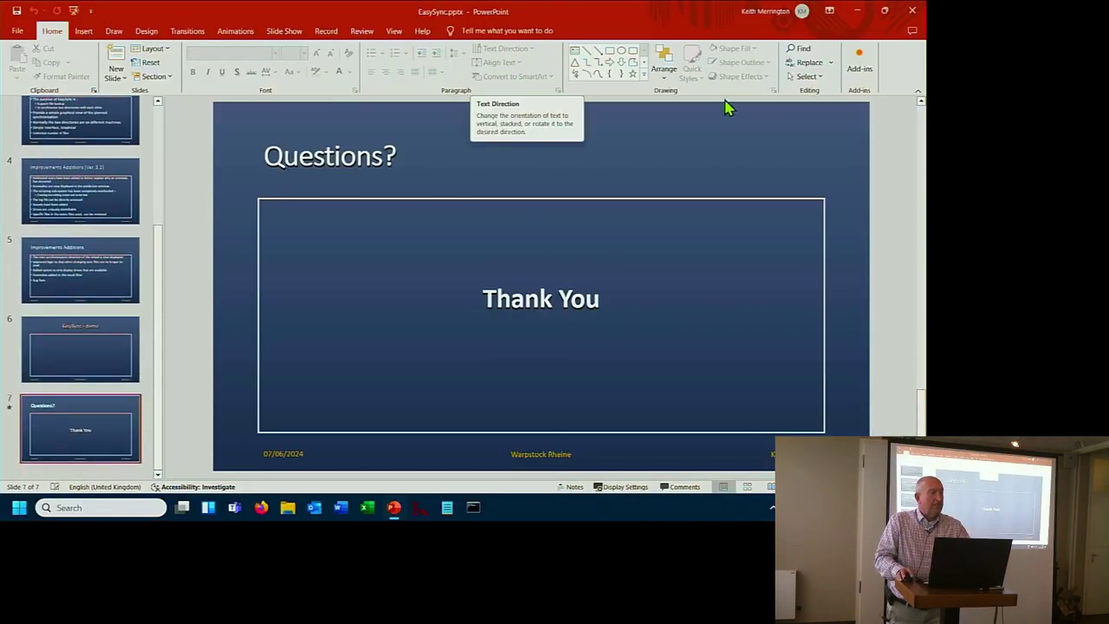
Step: Close both open presentations and bring up the arcaos virtual machine in Oracle VM VirtualBox
{"action": "left_click", "coordinate": [911, 10]}
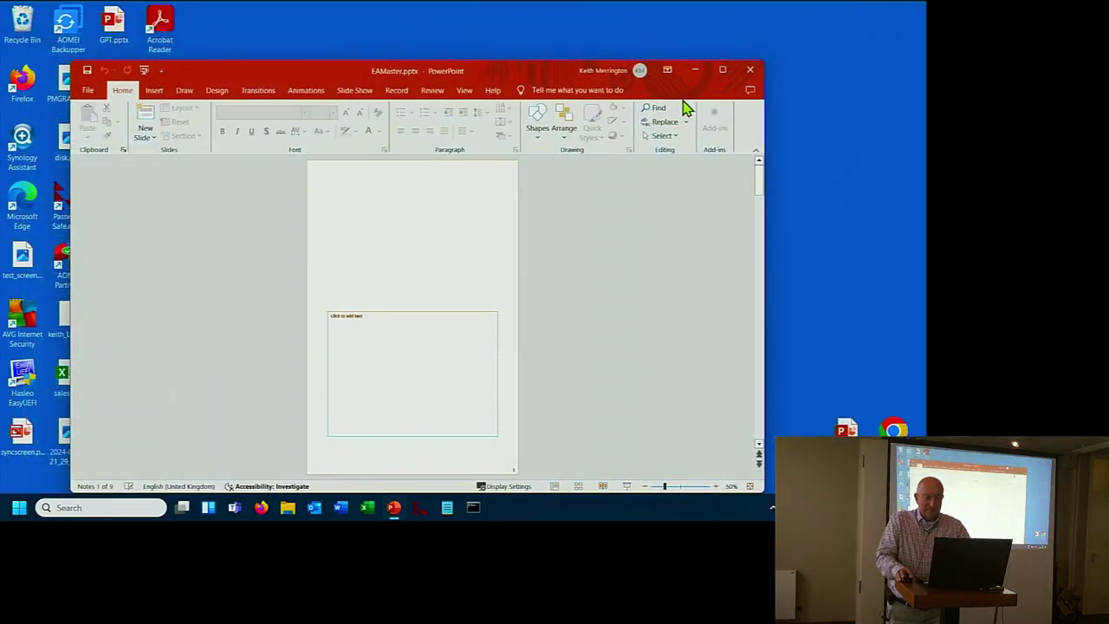
{"action": "left_click", "coordinate": [749, 69]}
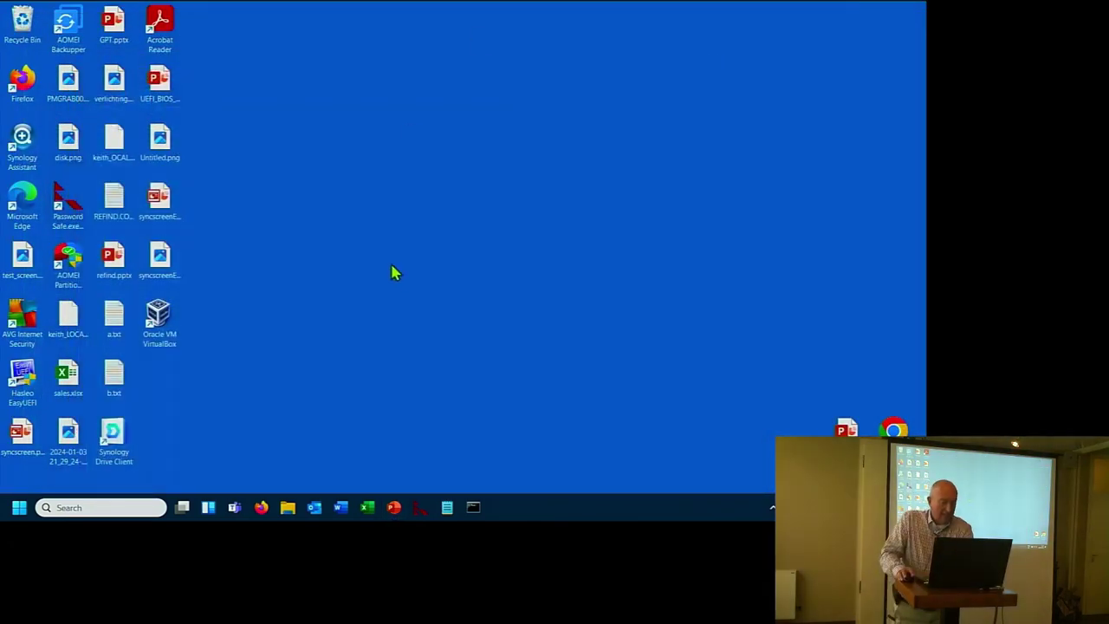
{"action": "double_click", "coordinate": [159, 319]}
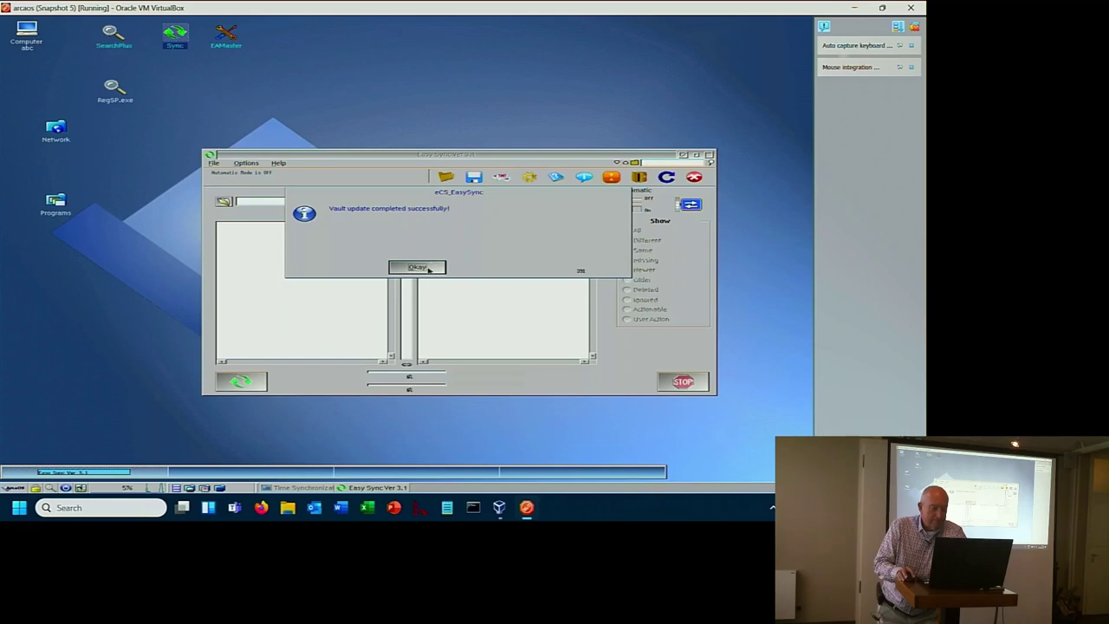
Step: Dismiss the vault update message and view Easy Sync's version and build information
{"action": "left_click", "coordinate": [430, 267]}
{"action": "left_click_drag", "start_coordinate": [425, 156], "coordinate": [411, 113]}
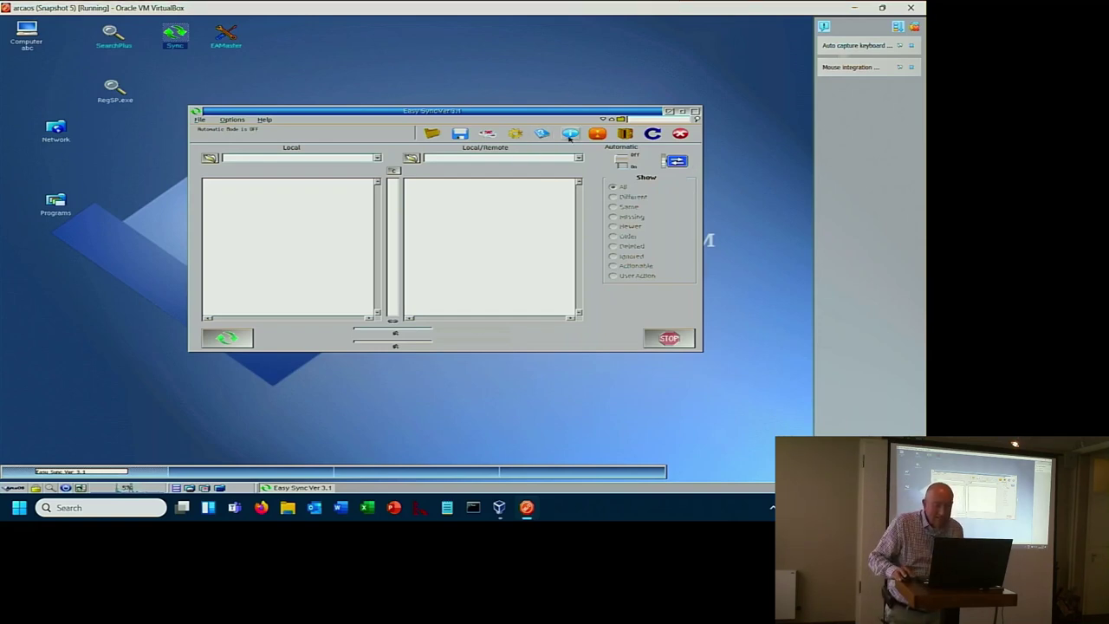
{"action": "left_click", "coordinate": [569, 133]}
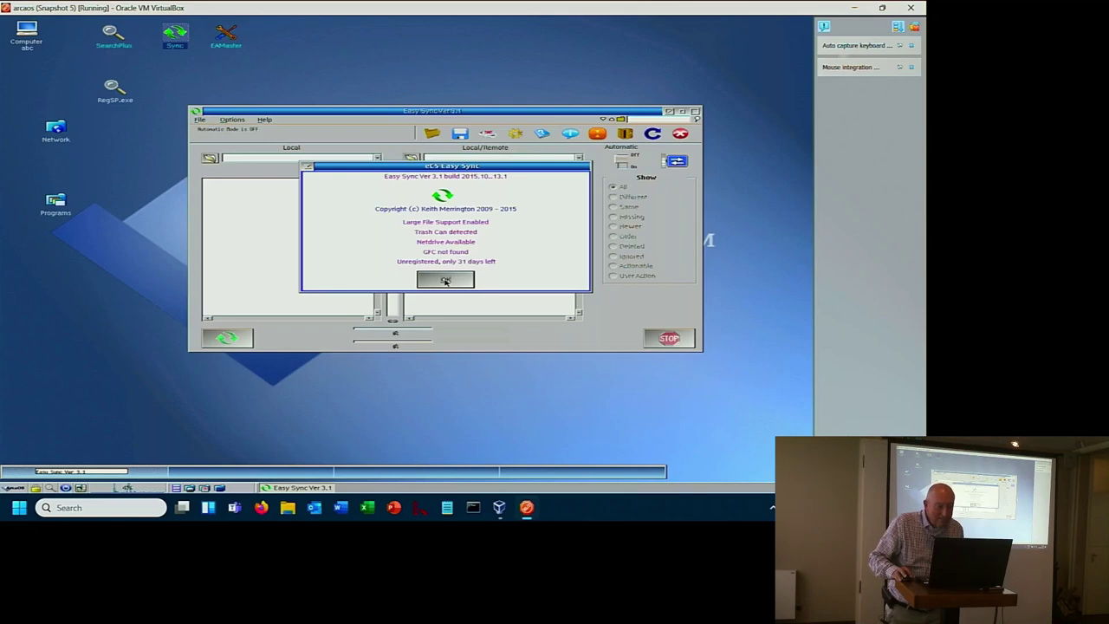
{"action": "left_click", "coordinate": [445, 279]}
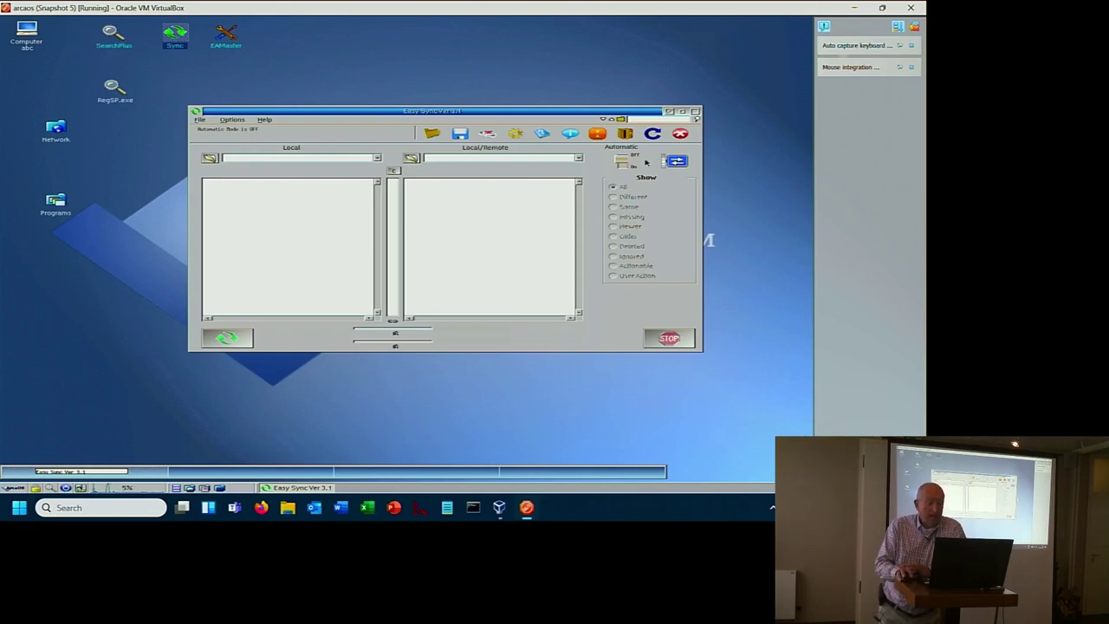
Step: Set the transfer direction to left to right and enter H:\sync5\t as the local path
{"action": "left_click", "coordinate": [676, 163]}
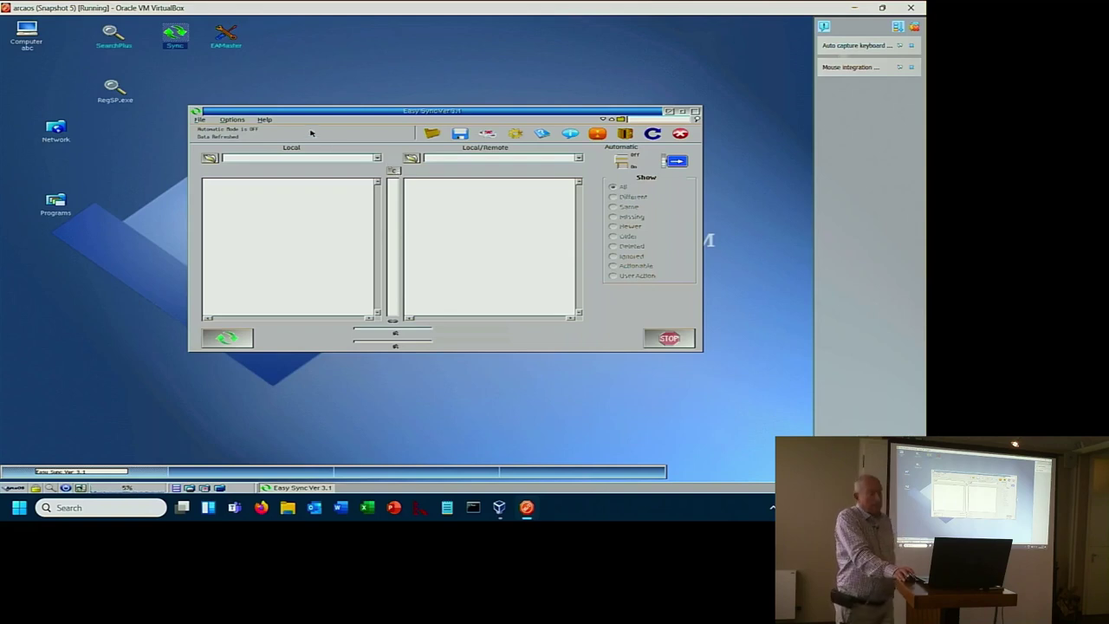
{"action": "left_click", "coordinate": [377, 158]}
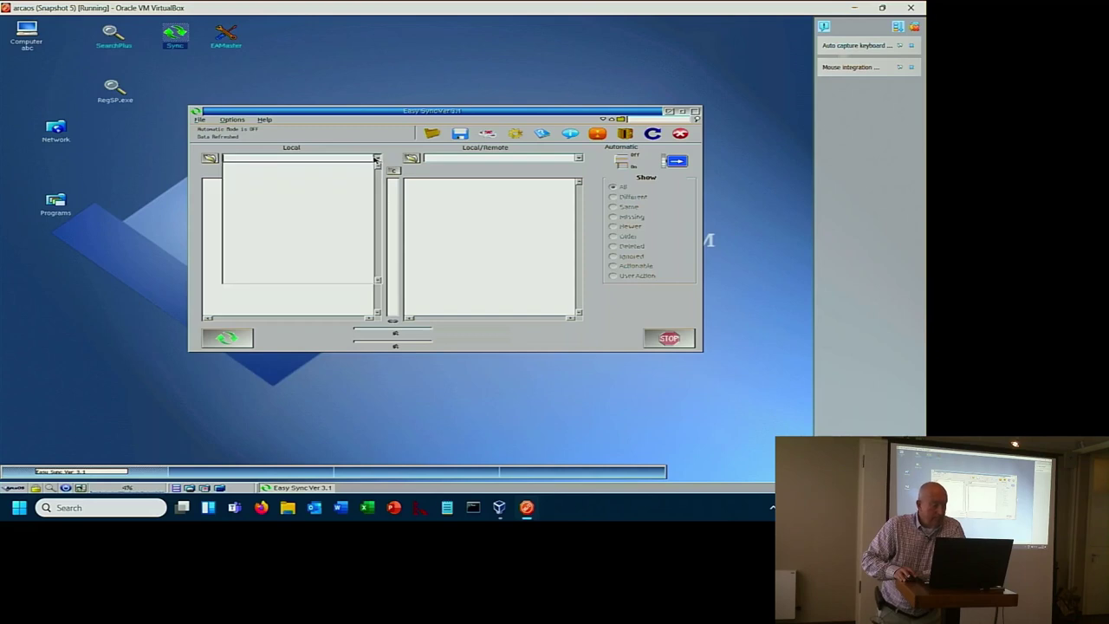
{"action": "left_click", "coordinate": [376, 159]}
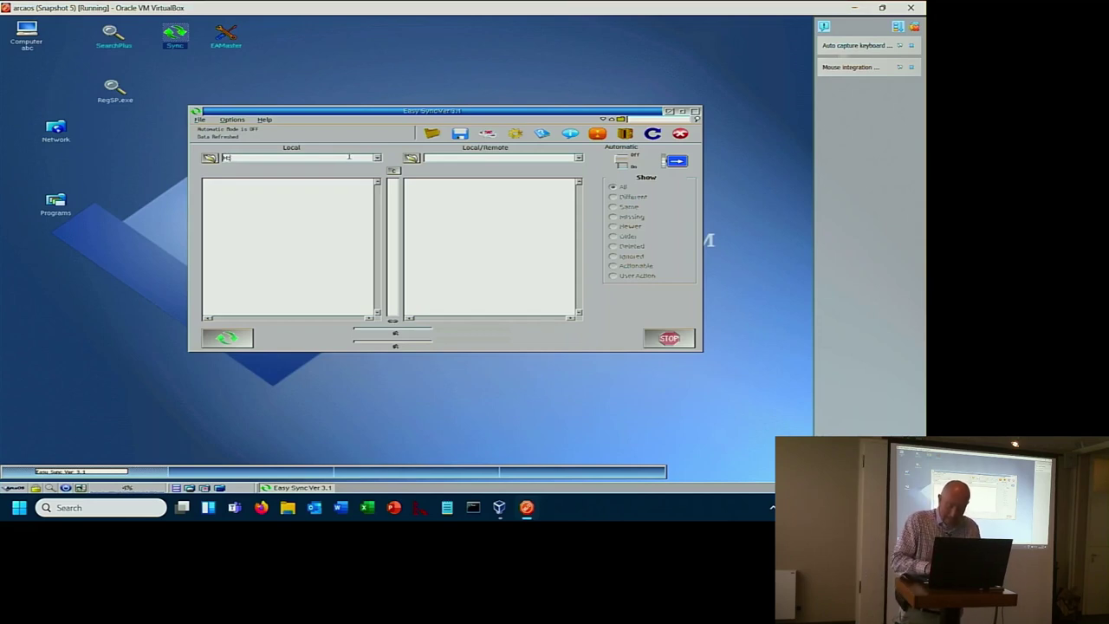
{"action": "type", "text": "\\sync5\\t"}
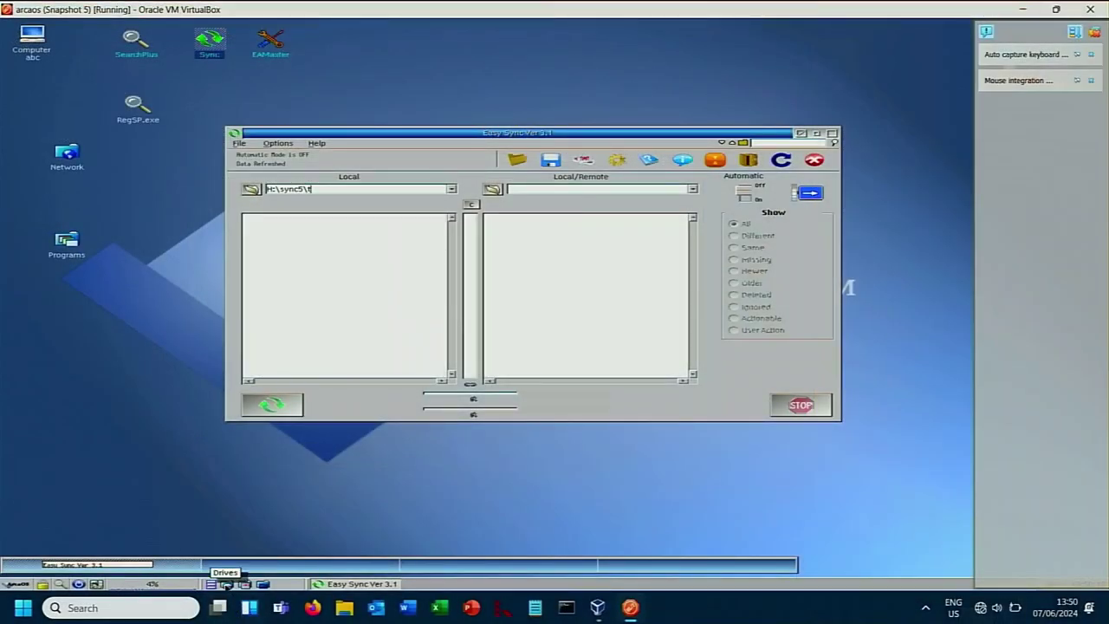
Step: Check what drive H contains, and load its root as the local path by shortening the entry to H:
{"action": "left_click", "coordinate": [224, 582]}
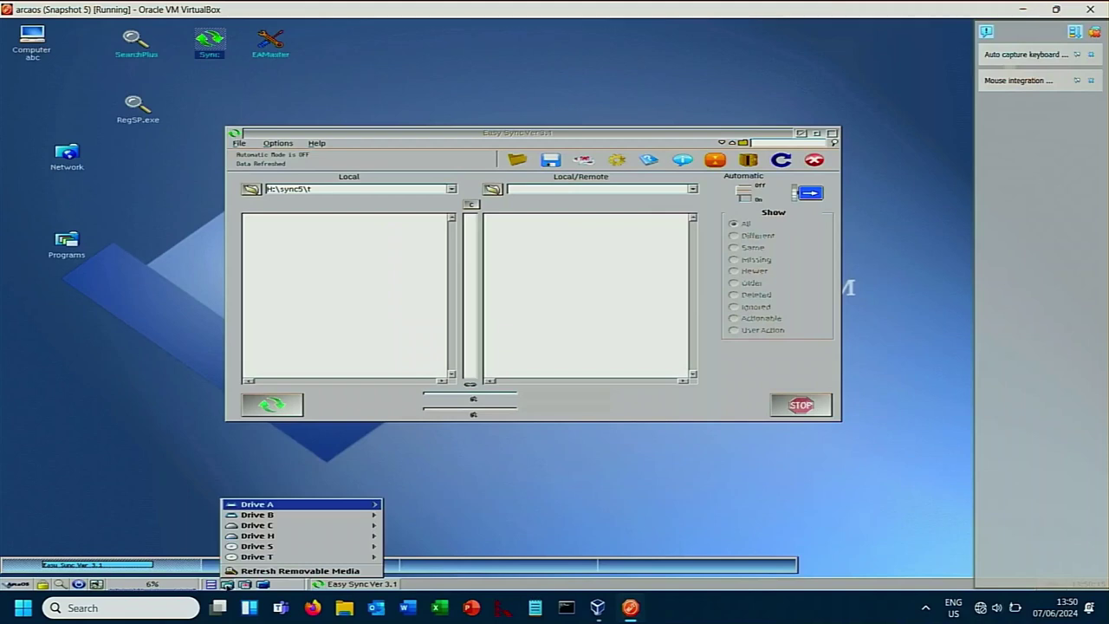
{"action": "mouse_move", "coordinate": [258, 539]}
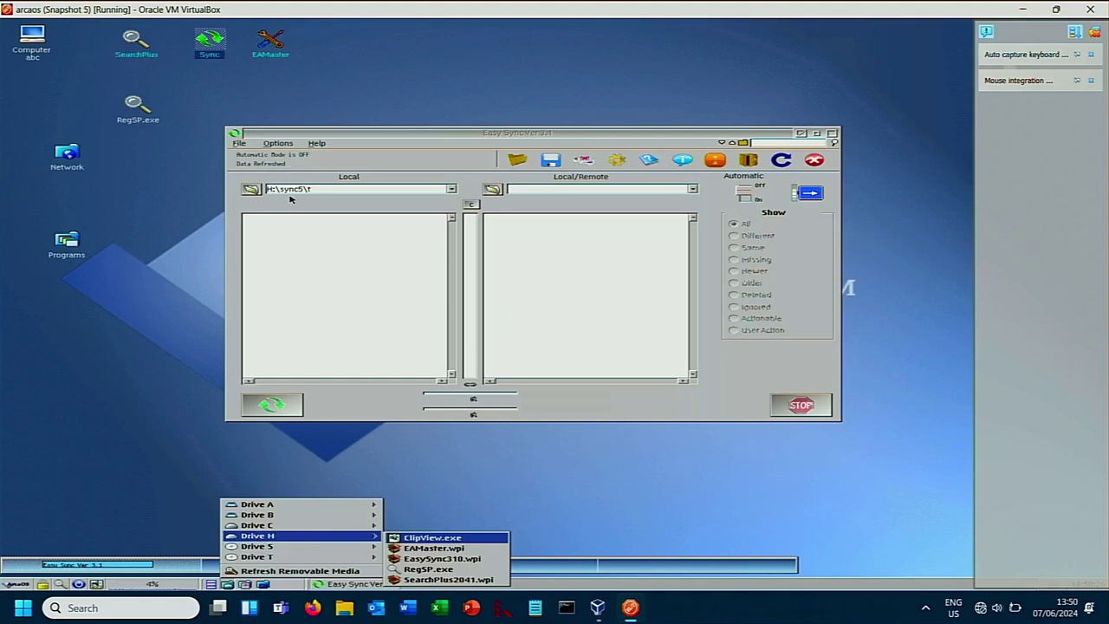
{"action": "left_click_drag", "start_coordinate": [277, 189], "coordinate": [341, 180]}
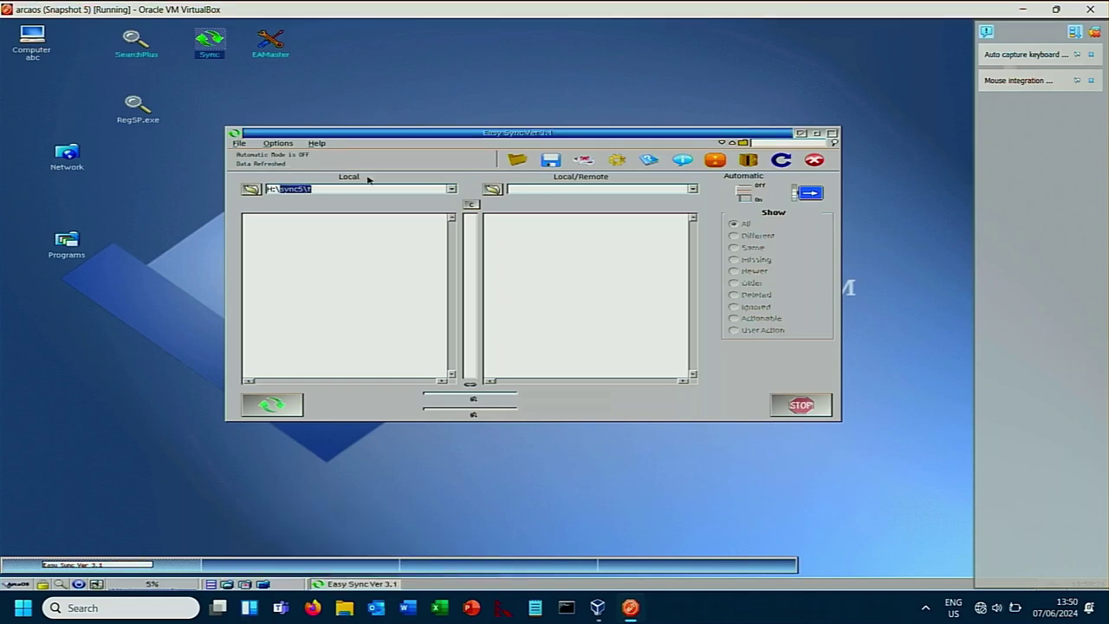
{"action": "key", "text": "BackSpace"}
{"action": "key", "text": "Return"}
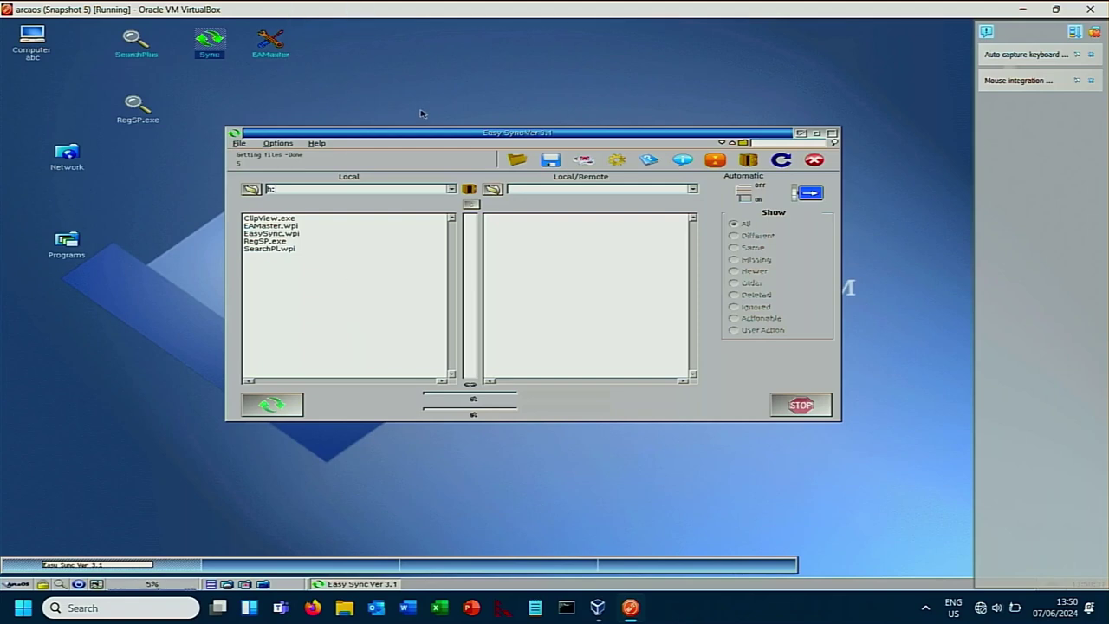
Step: Set the local/remote path to h:\ and load its files for comparison
{"action": "left_click", "coordinate": [692, 188]}
{"action": "left_click", "coordinate": [593, 190]}
{"action": "type", "text": "h:\\"}
{"action": "key", "text": "Return"}
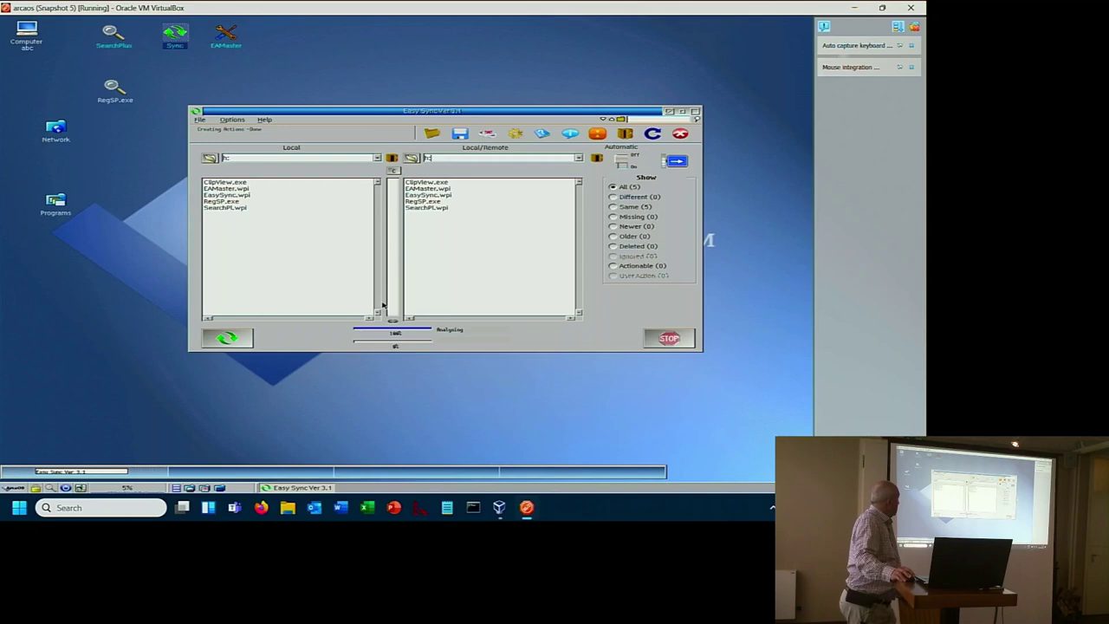
Step: Inspect the sync details of ClipView.exe, and close both its query dialogs and its manual transfer prompt
{"action": "left_click", "coordinate": [427, 184]}
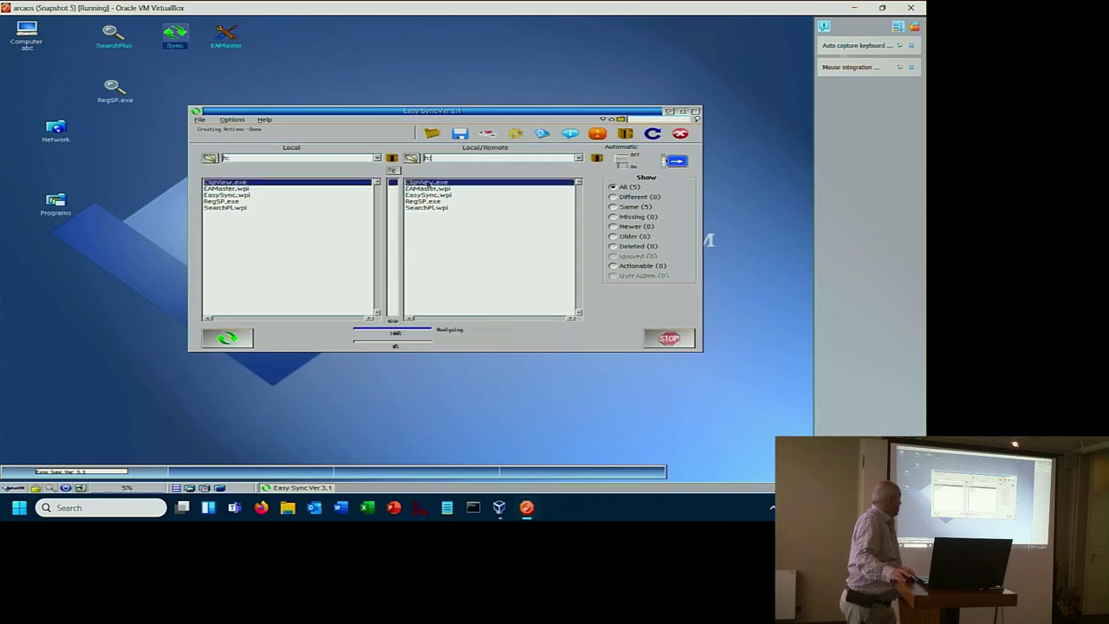
{"action": "double_click", "coordinate": [427, 183]}
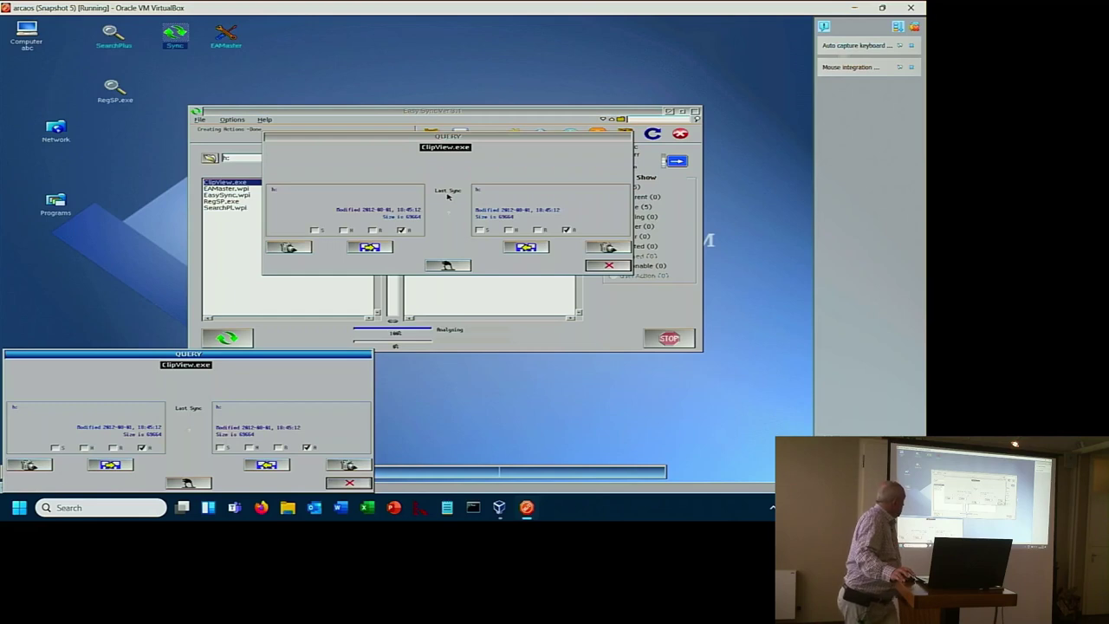
{"action": "left_click", "coordinate": [350, 482]}
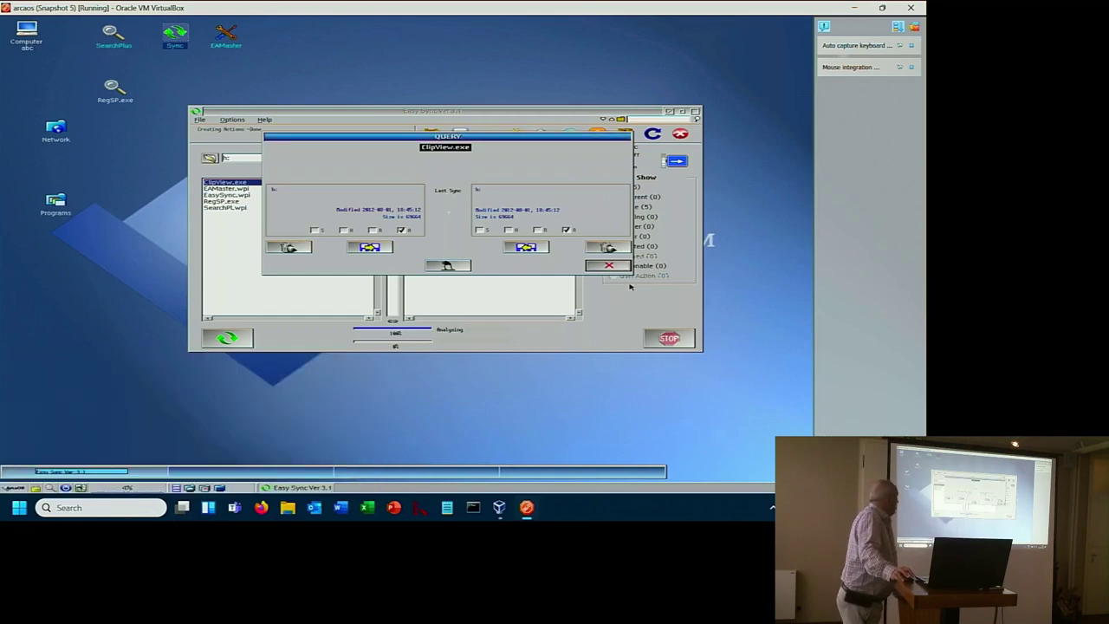
{"action": "left_click_drag", "start_coordinate": [365, 136], "coordinate": [347, 266]}
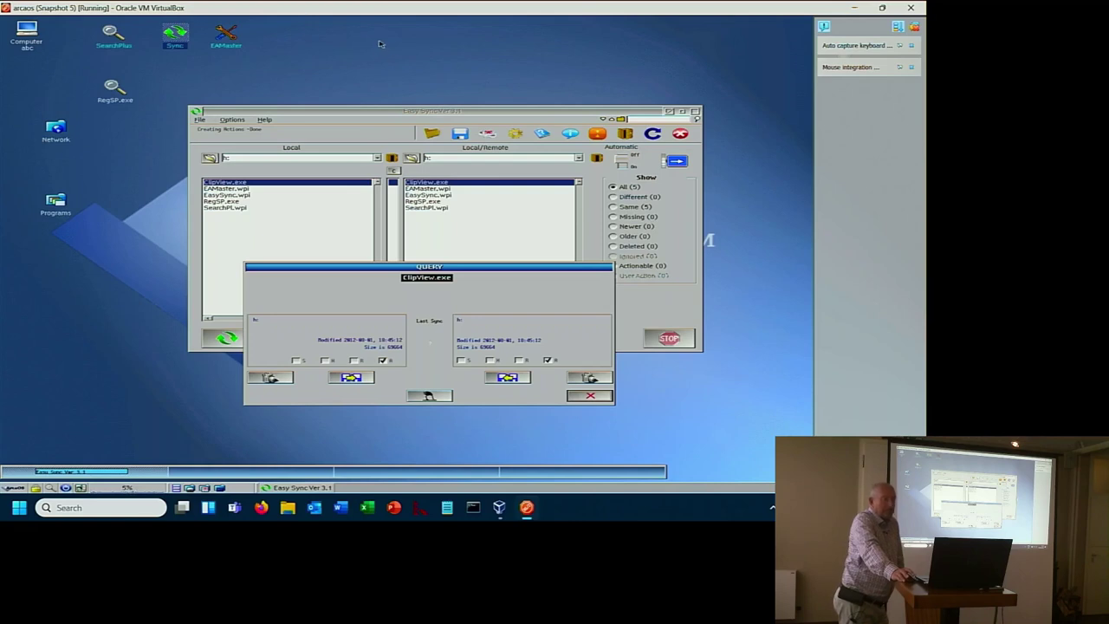
{"action": "left_click", "coordinate": [601, 395]}
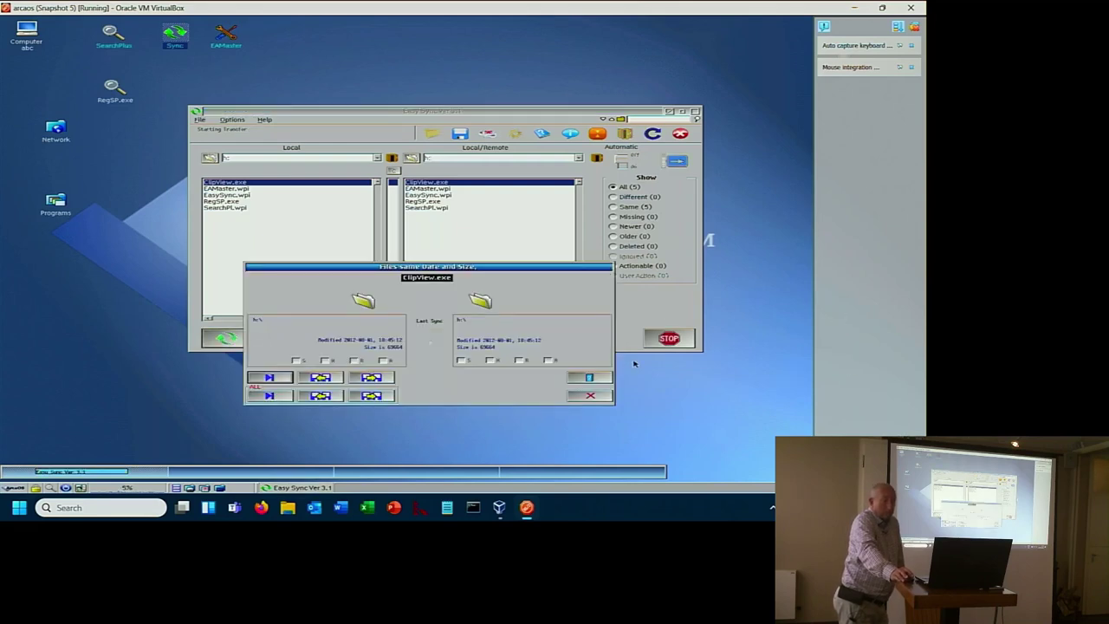
{"action": "left_click", "coordinate": [590, 395]}
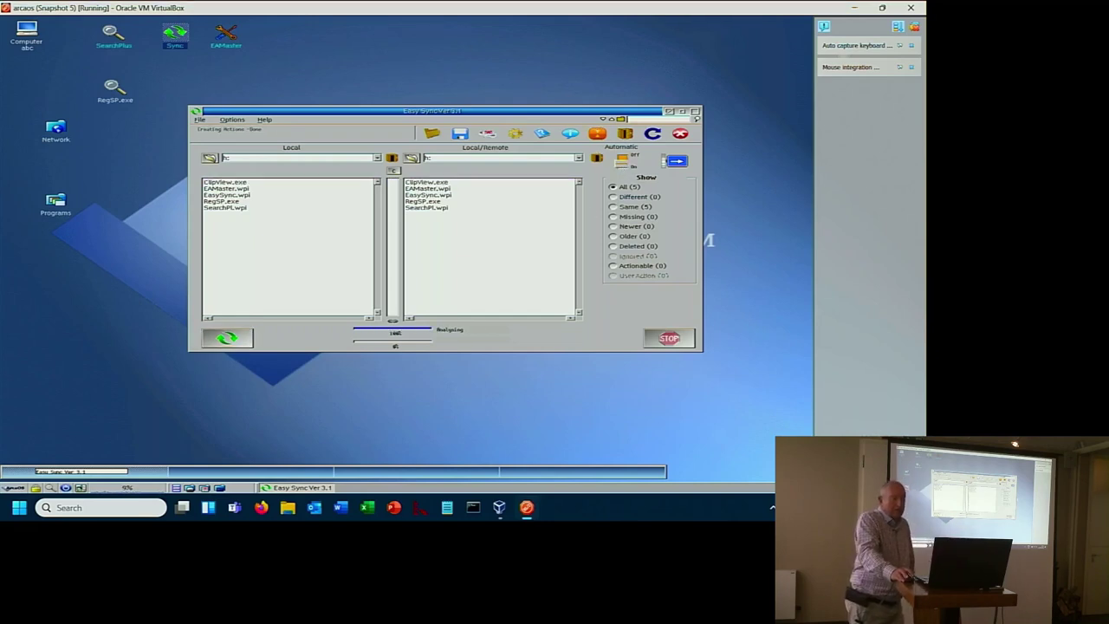
Step: Run the synchronization in automatic mode, review the transfer log and close it
{"action": "left_click", "coordinate": [245, 336]}
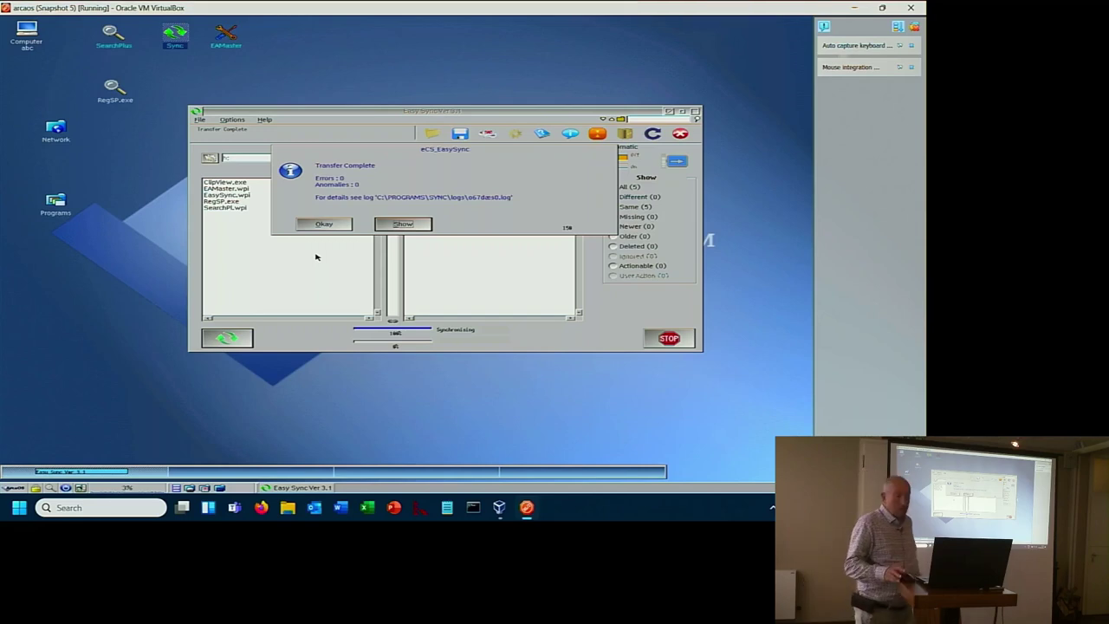
{"action": "left_click", "coordinate": [409, 225]}
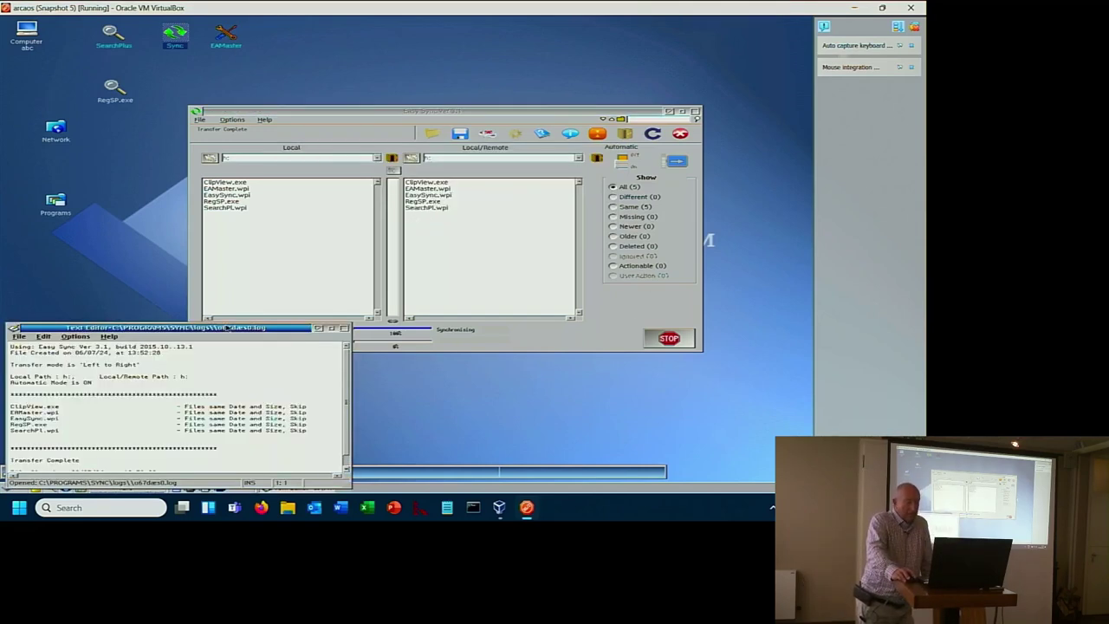
{"action": "left_click_drag", "start_coordinate": [227, 328], "coordinate": [365, 86]}
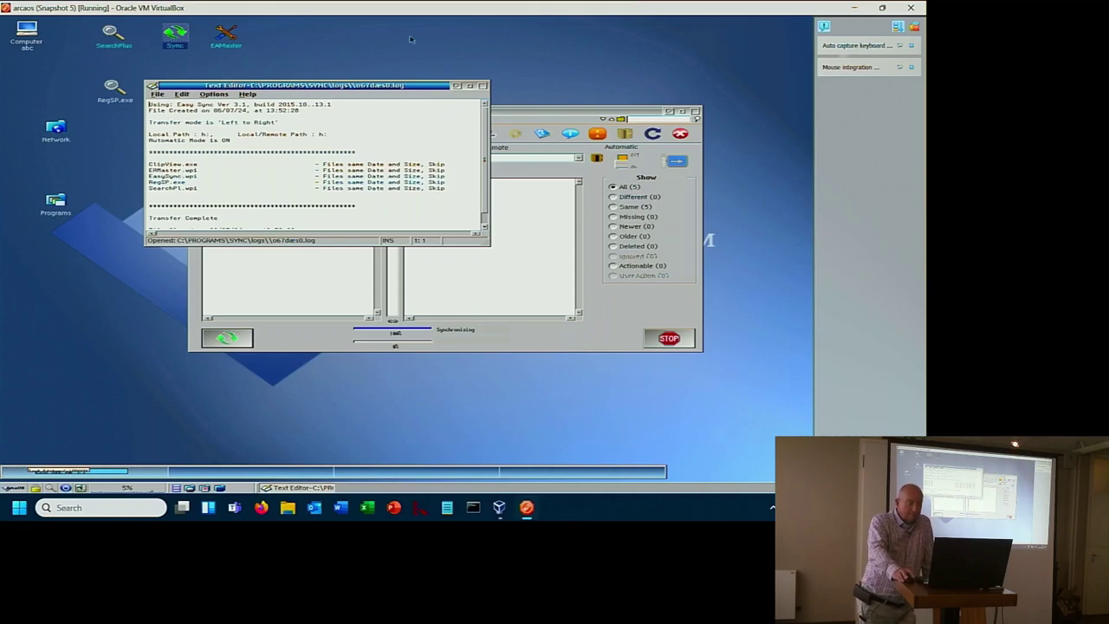
{"action": "left_click", "coordinate": [457, 86]}
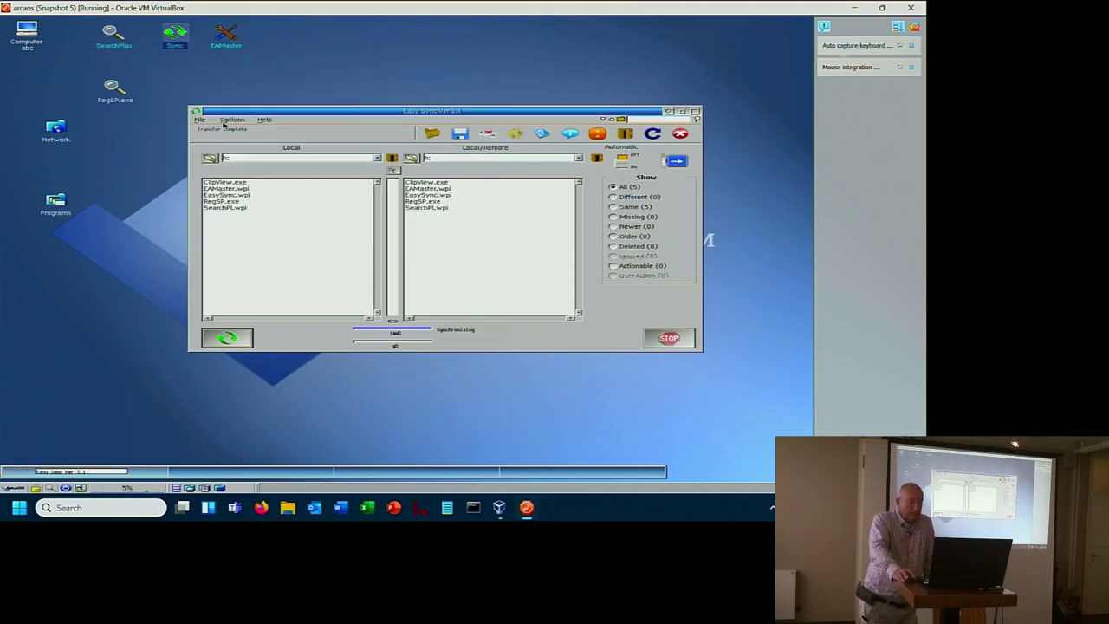
Step: Enable checking files of the same size with MD5 in the Automatic mode settings and save them
{"action": "left_click", "coordinate": [231, 120]}
{"action": "left_click", "coordinate": [238, 150]}
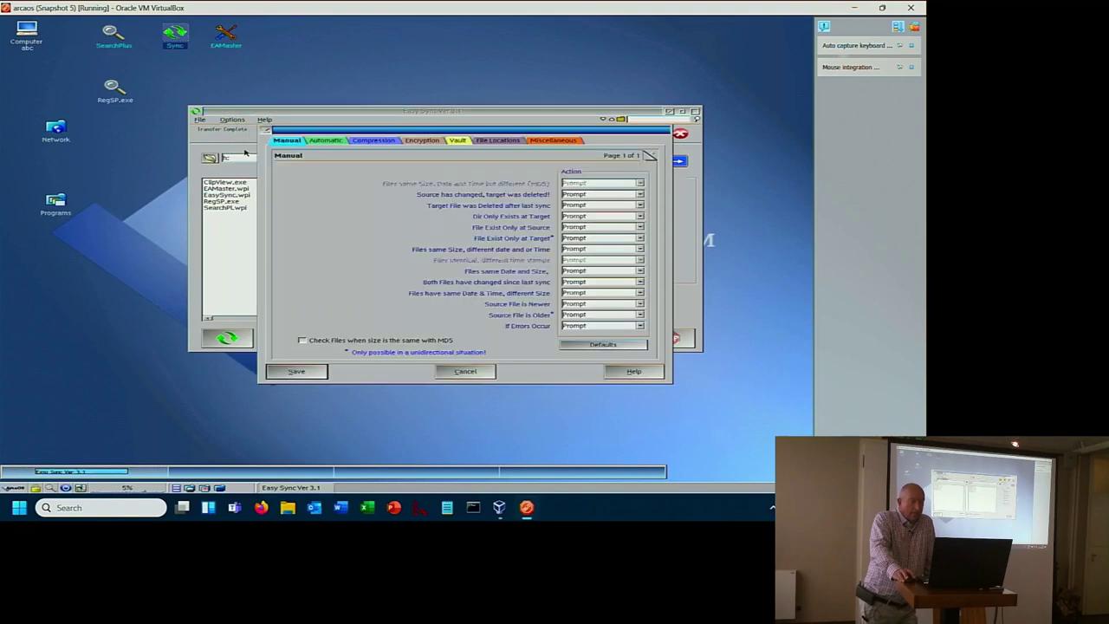
{"action": "left_click", "coordinate": [313, 142]}
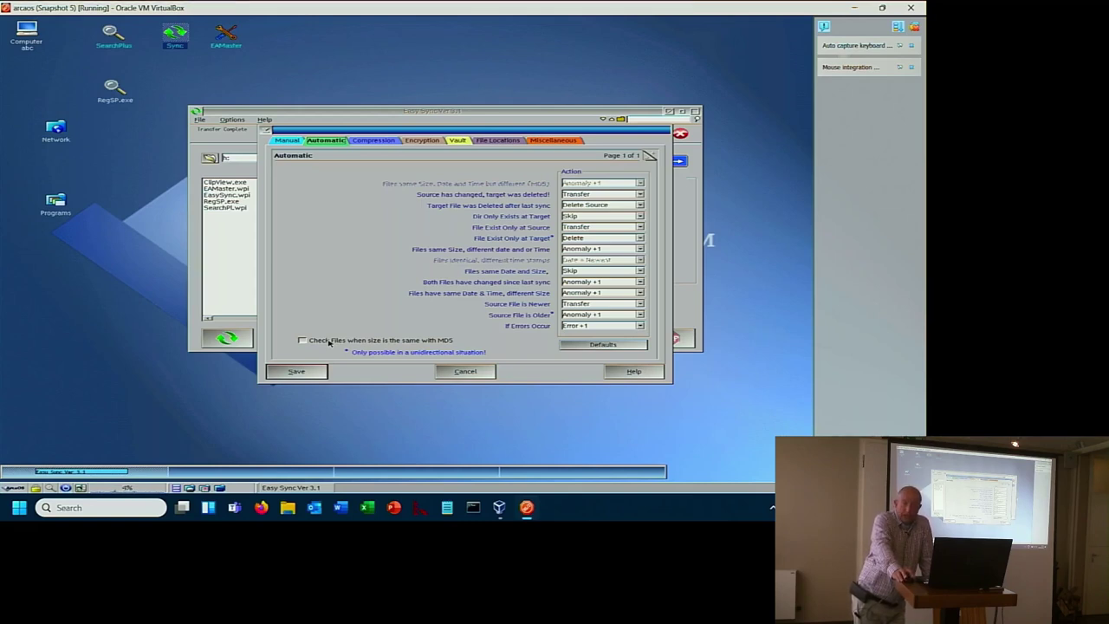
{"action": "left_click", "coordinate": [329, 341]}
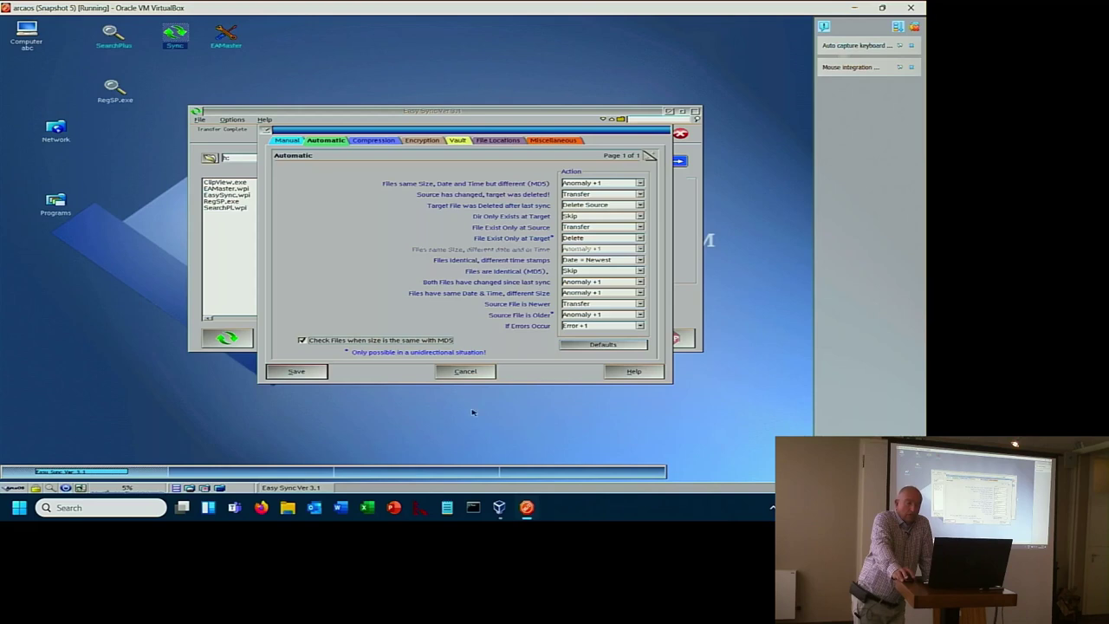
{"action": "left_click", "coordinate": [305, 371]}
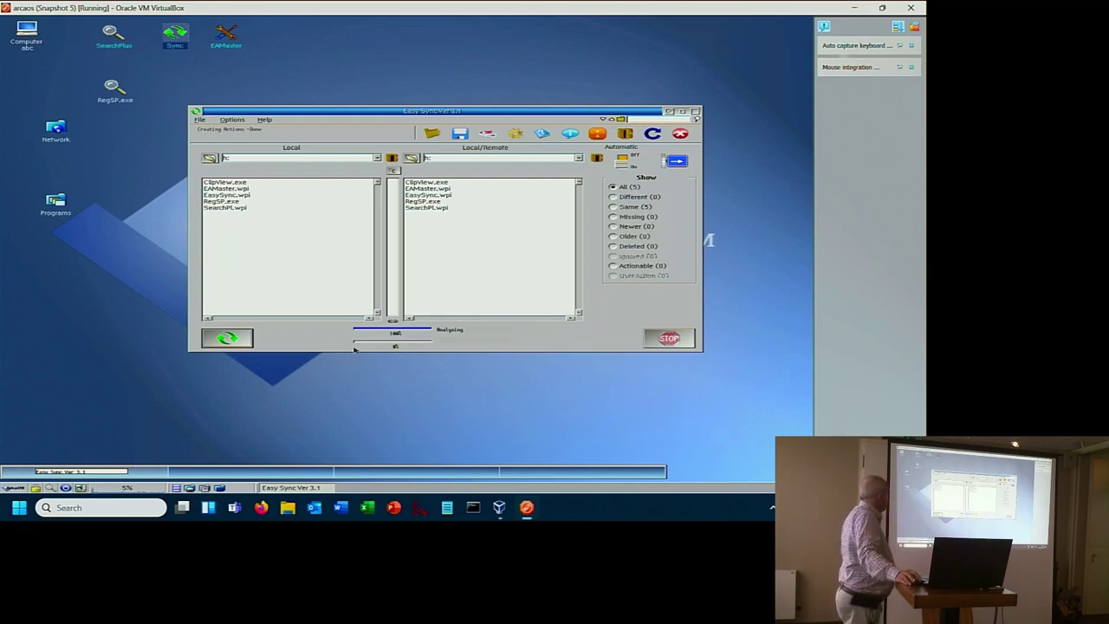
Step: Run the automatic synchronization again with the MD5 check, and set the transfer direction to bidirectional
{"action": "left_click", "coordinate": [234, 340]}
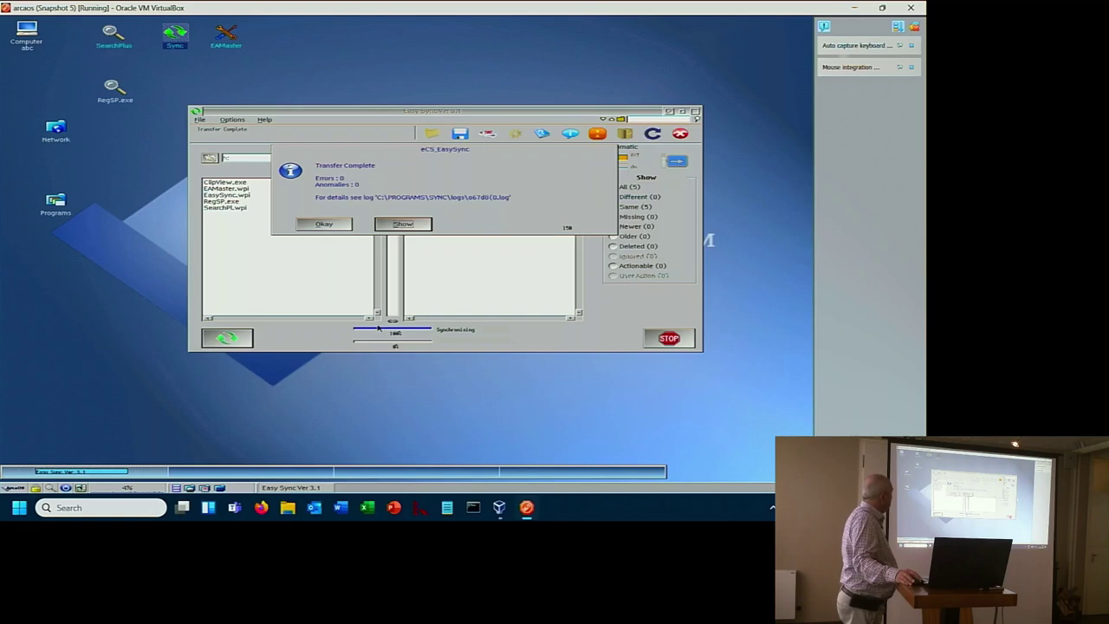
{"action": "left_click", "coordinate": [324, 224]}
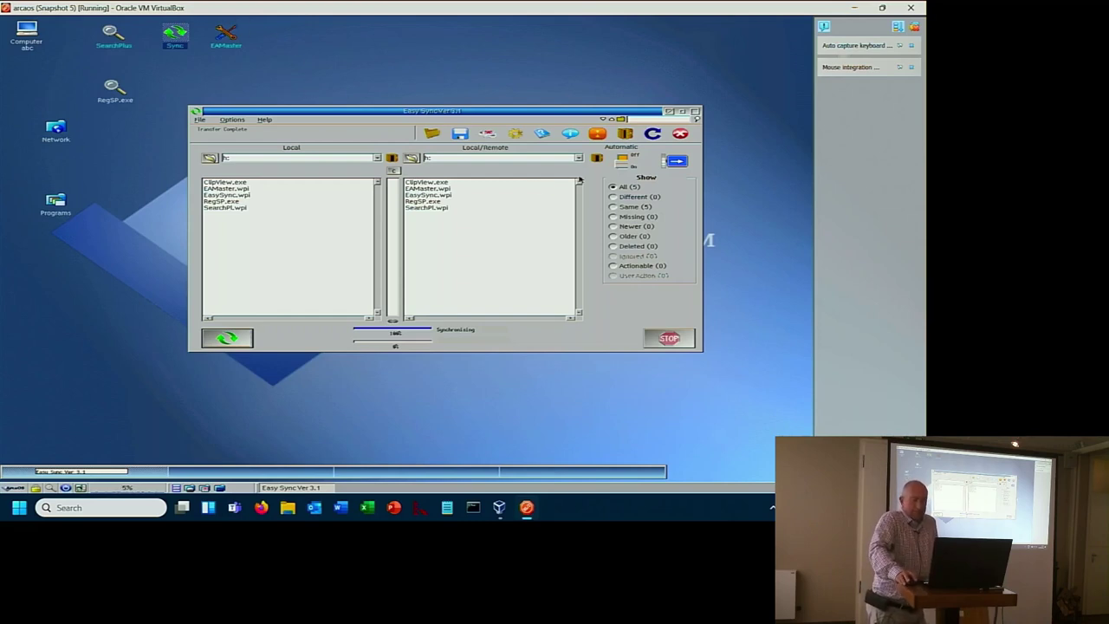
{"action": "left_click", "coordinate": [677, 165]}
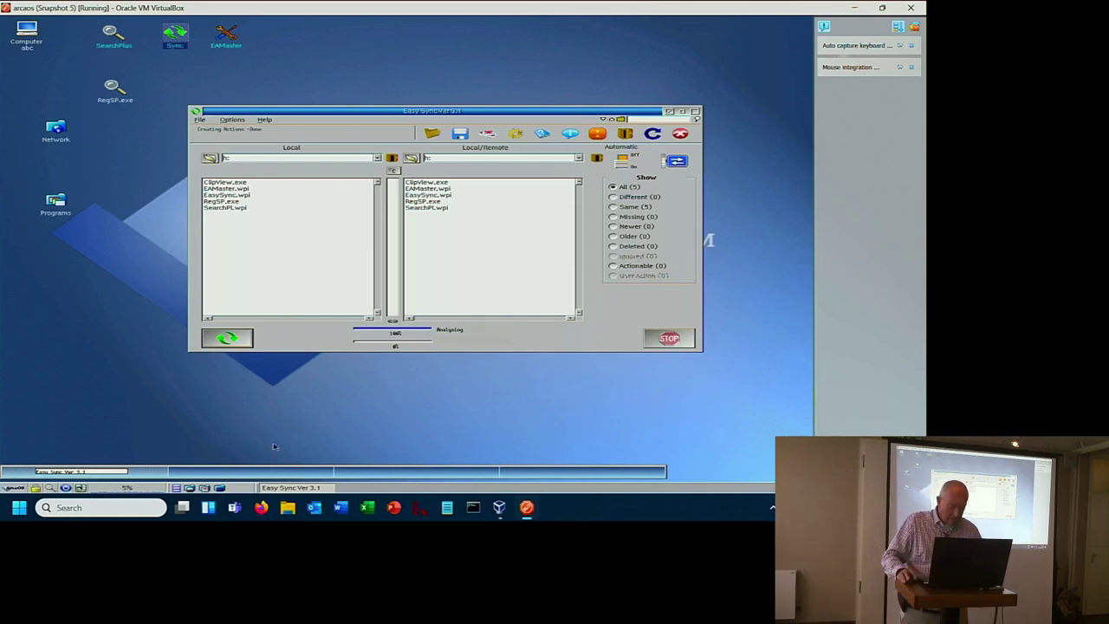
Step: Open a windowed 4OS/2 session and create the file H:\aaaa from console input containing the text "djljfdhjlvm;kv"
{"action": "left_click", "coordinate": [474, 508]}
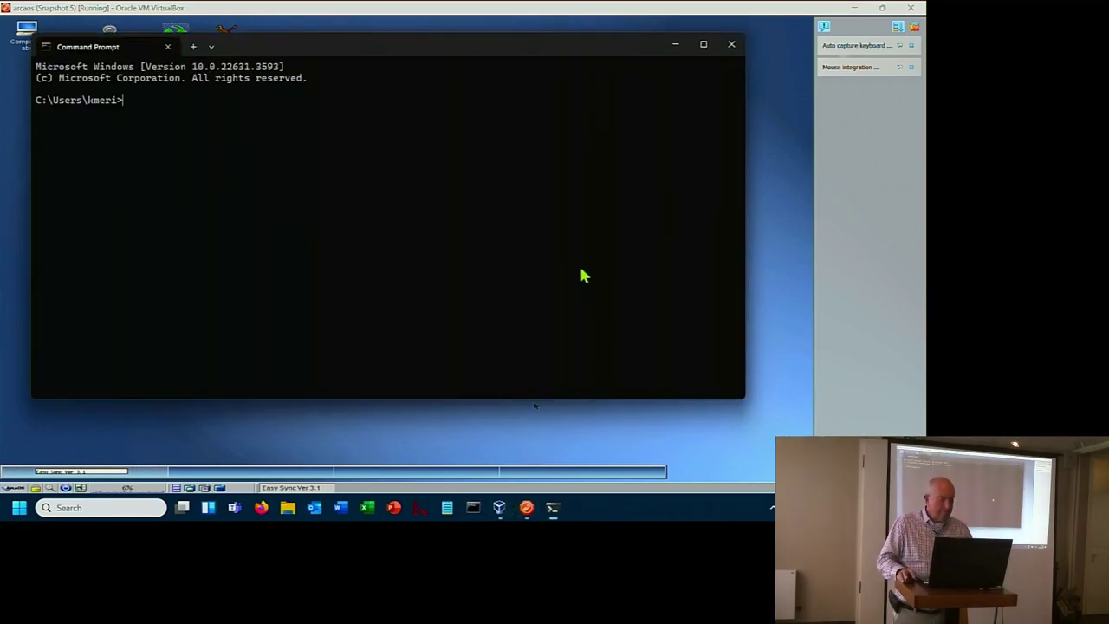
{"action": "left_click", "coordinate": [731, 43]}
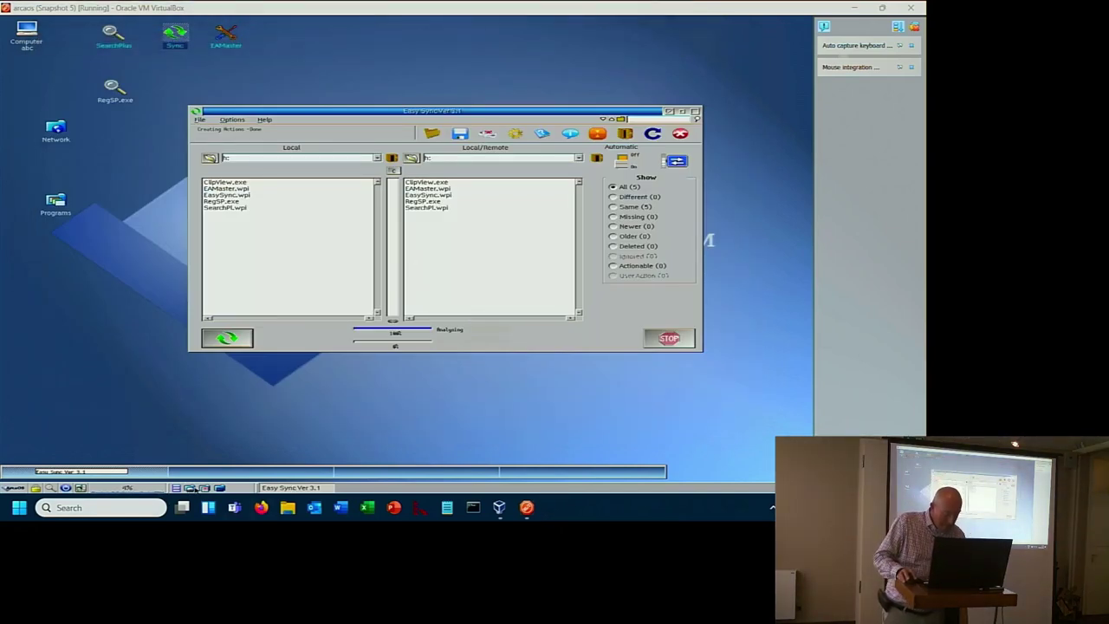
{"action": "left_click", "coordinate": [223, 488]}
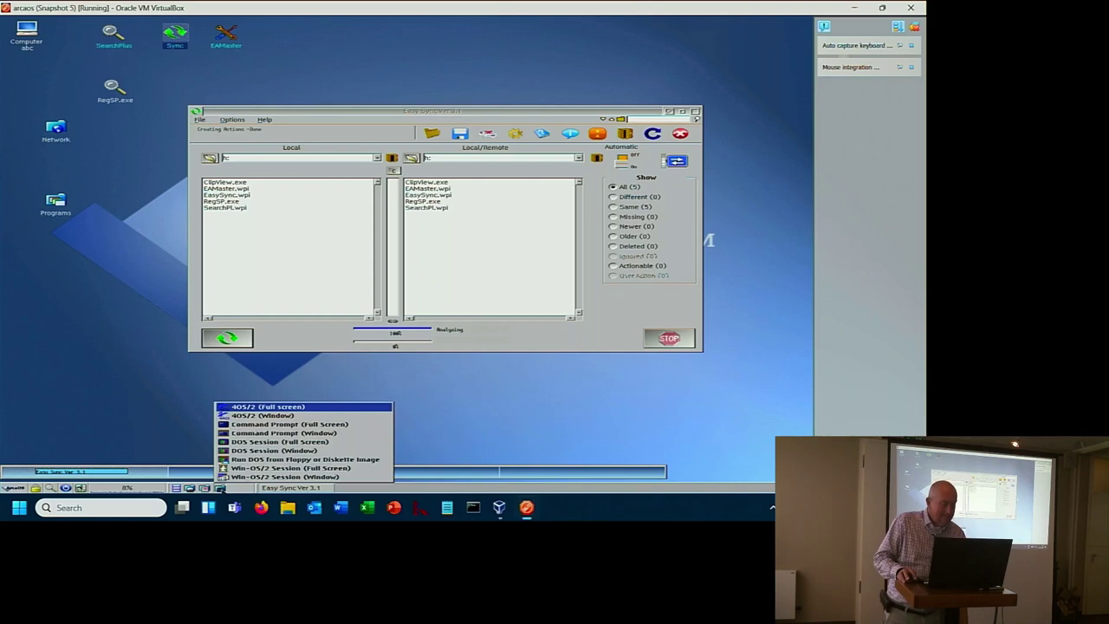
{"action": "left_click", "coordinate": [252, 418]}
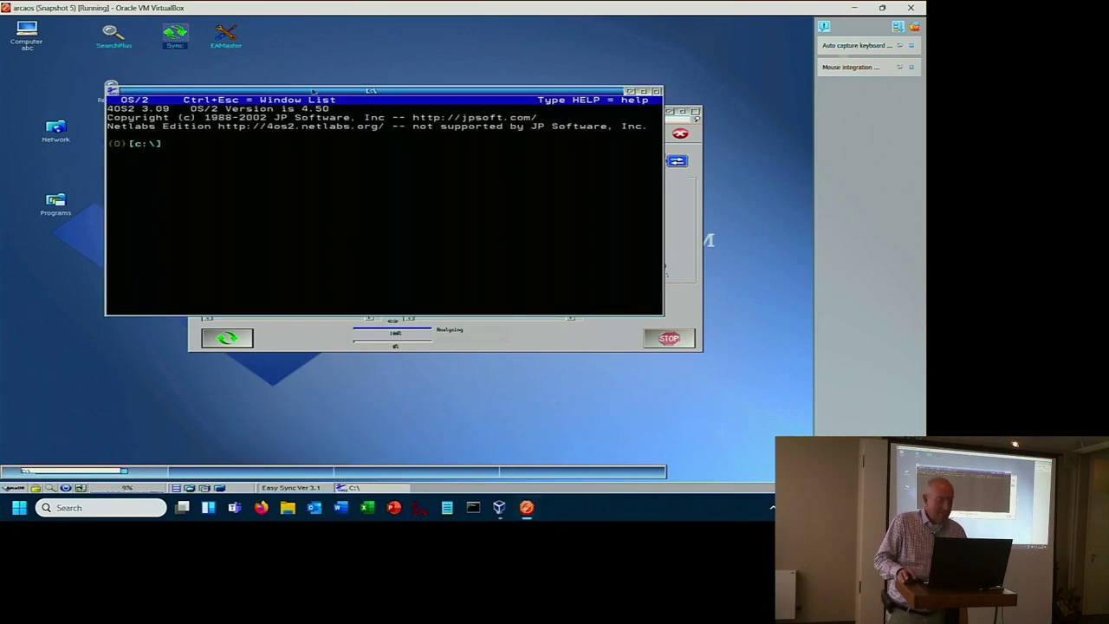
{"action": "type", "text": "copy"}
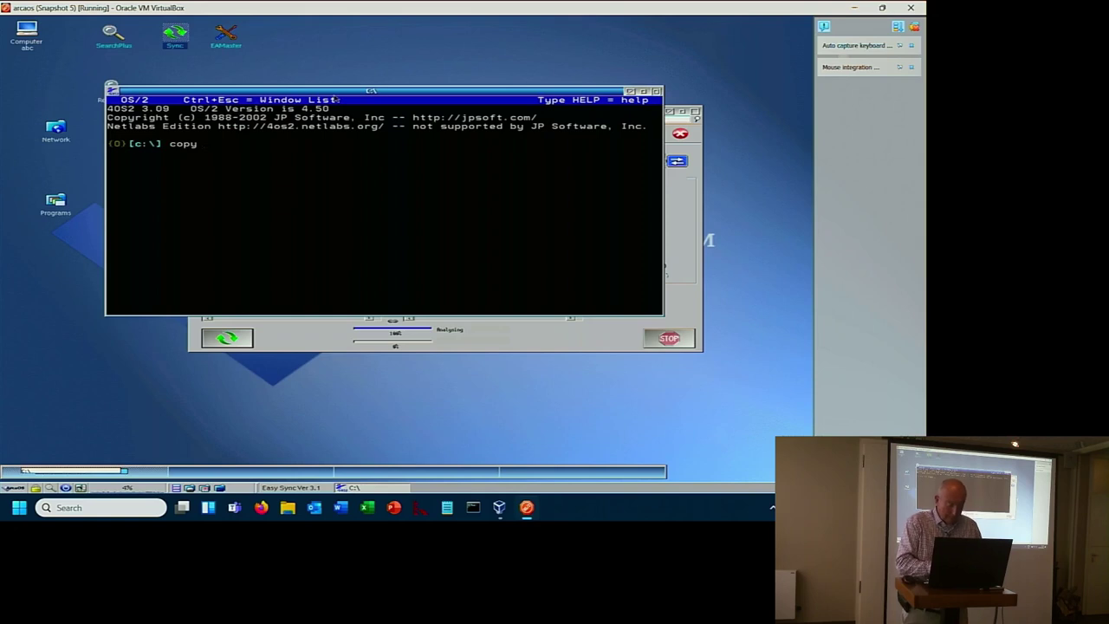
{"action": "type", "text": " con H:"}
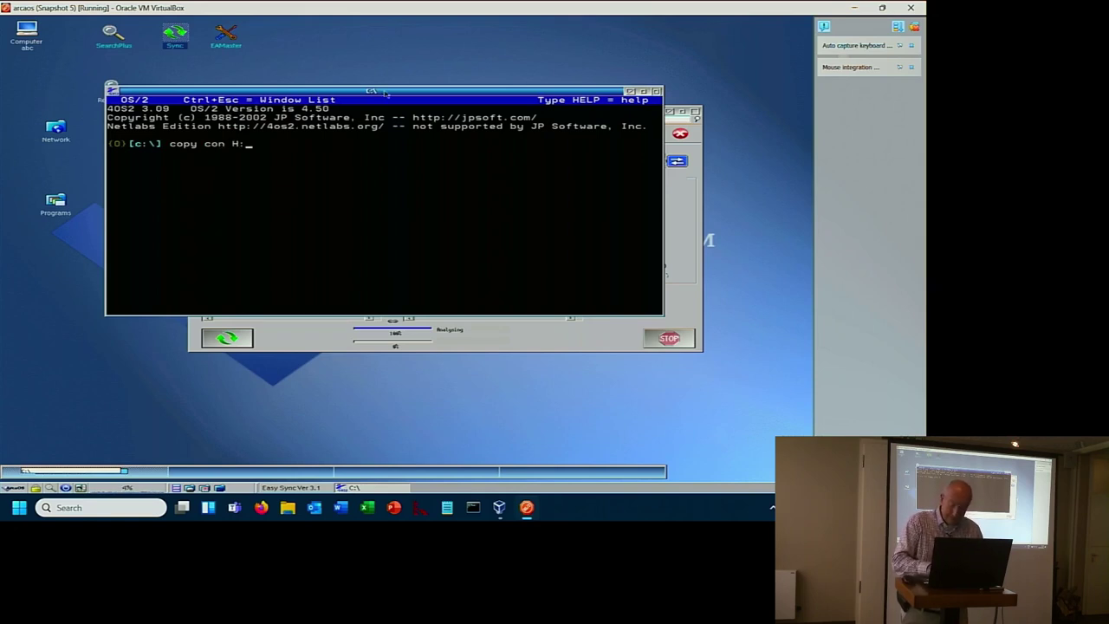
{"action": "type", "text": "aaaa"}
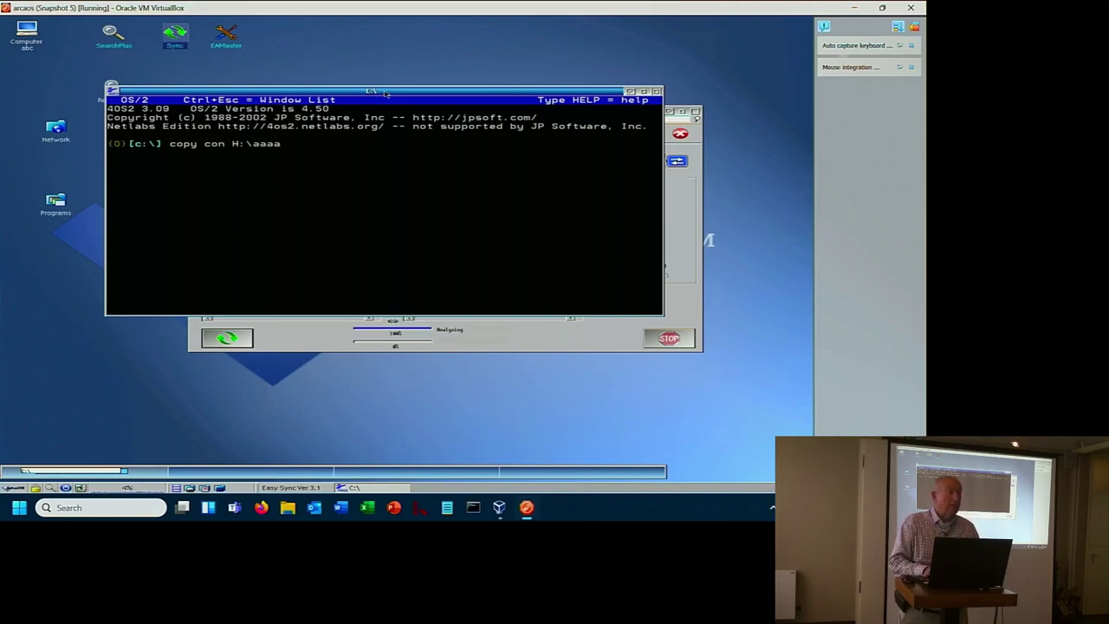
{"action": "key", "text": "Return"}
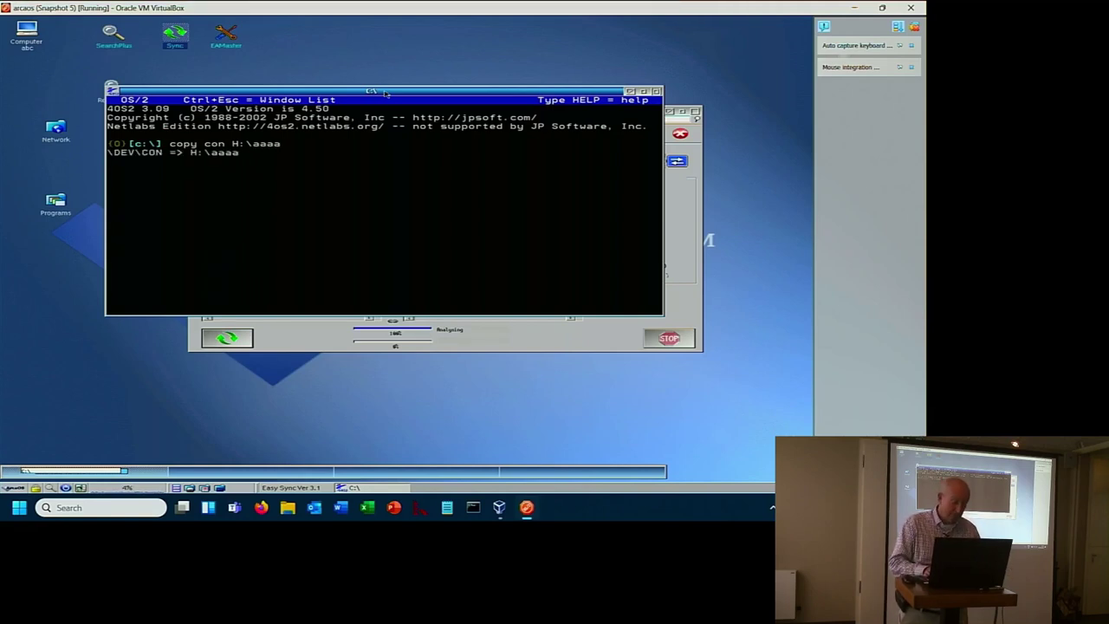
{"action": "type", "text": "djljfdhjlvm;kv"}
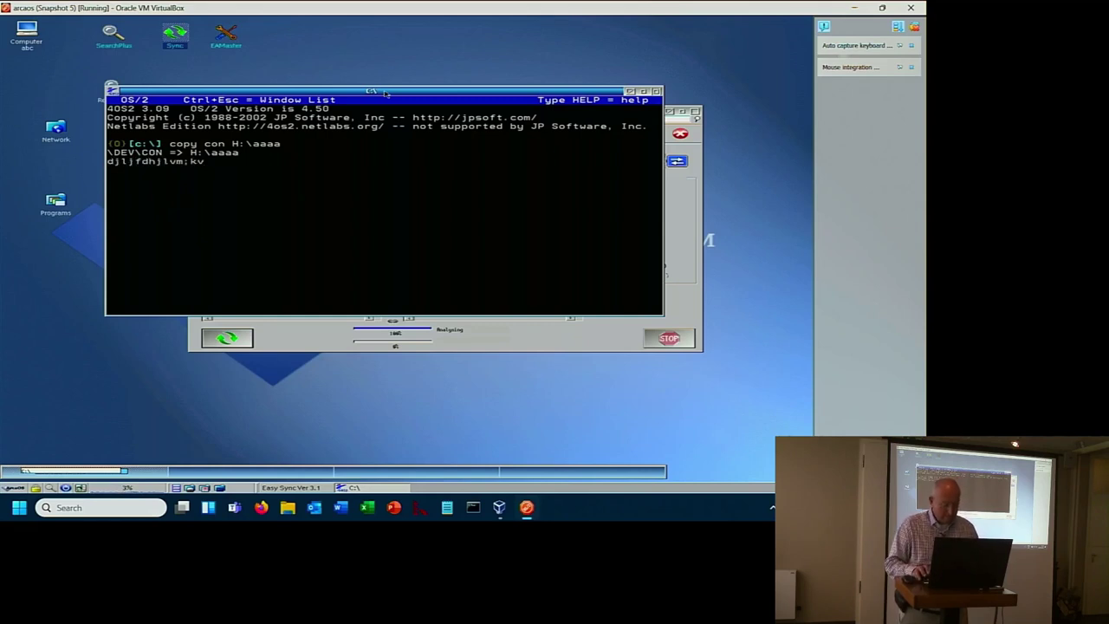
{"action": "key", "text": "Return"}
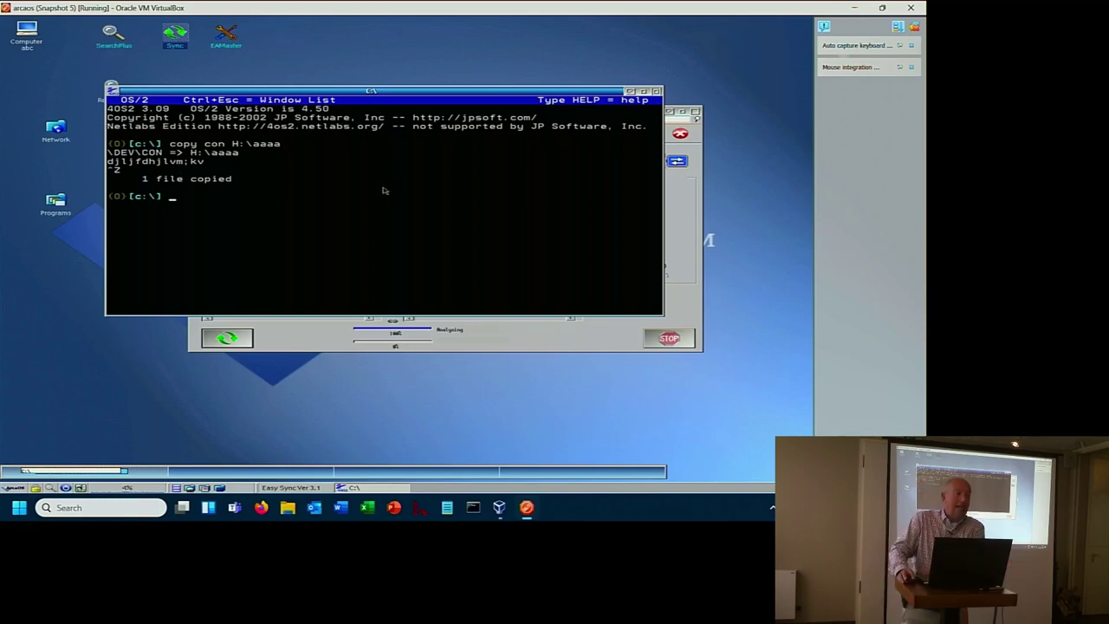
Step: Put the 4OS/2 window away, reposition the Easy Sync window and refresh the sync directories
{"action": "left_click", "coordinate": [643, 91]}
{"action": "left_click_drag", "start_coordinate": [477, 112], "coordinate": [435, 53]}
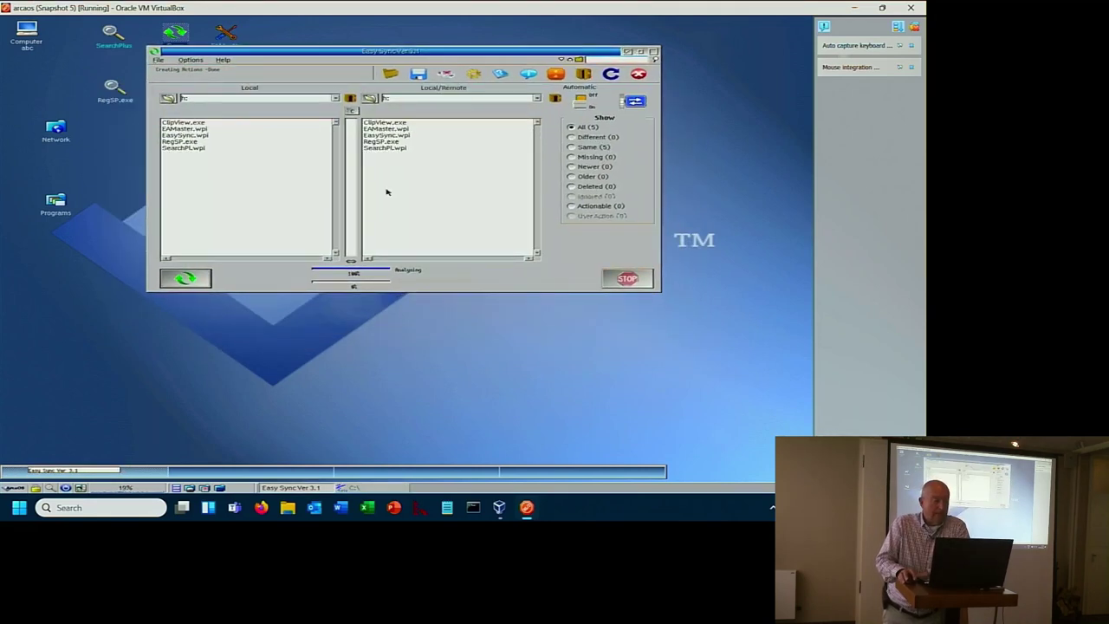
{"action": "left_click", "coordinate": [609, 75]}
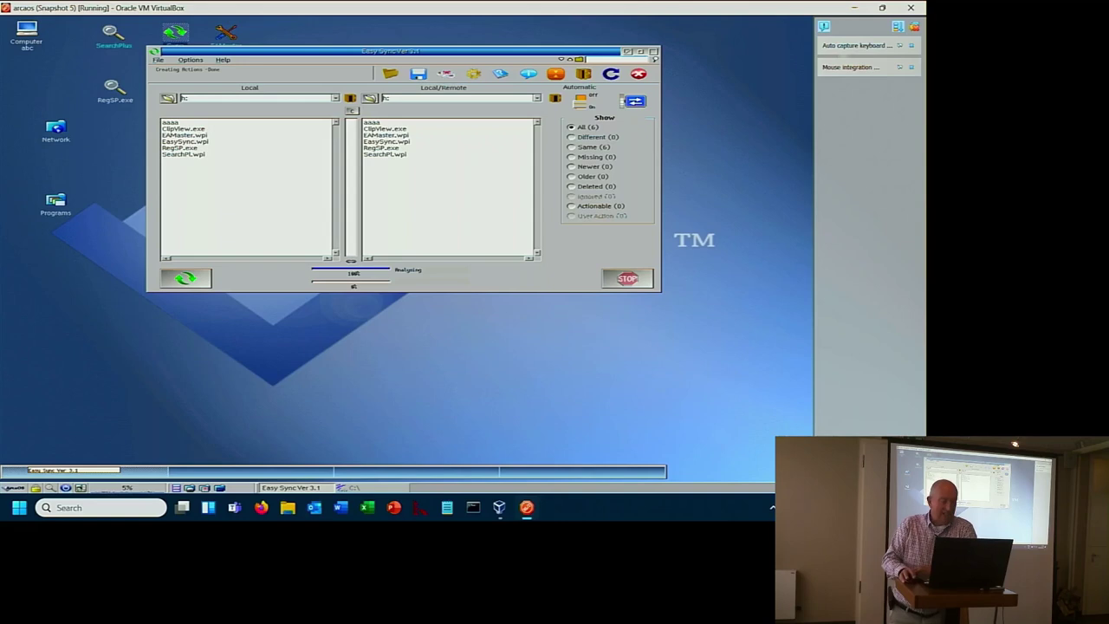
Step: Open another windowed 4OS/2 session and create the directory h:\abc
{"action": "left_click", "coordinate": [222, 488]}
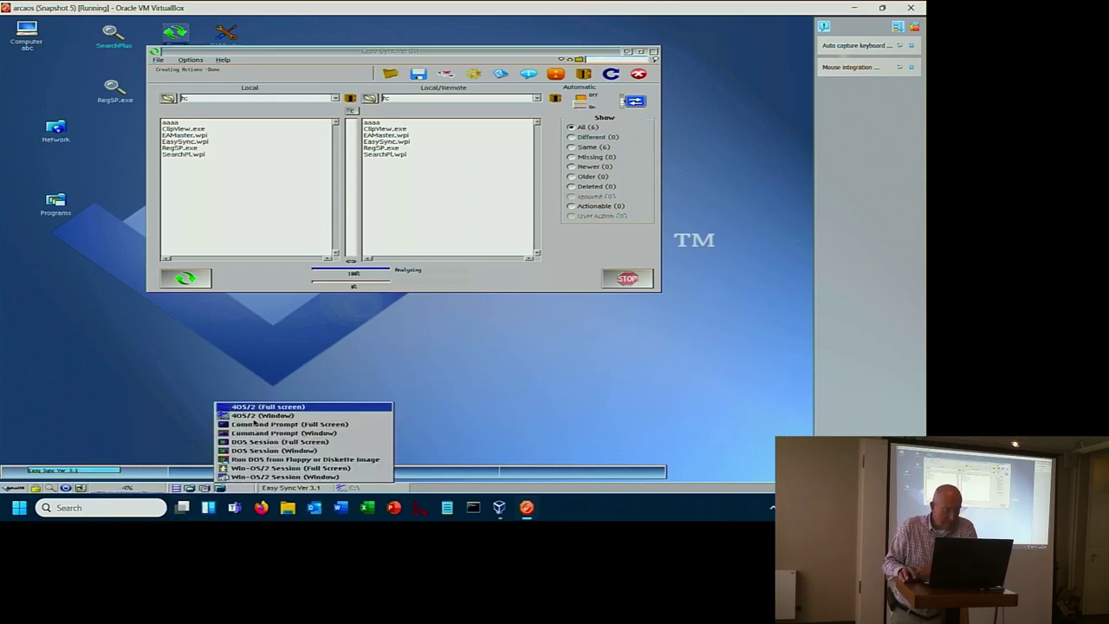
{"action": "left_click", "coordinate": [257, 416]}
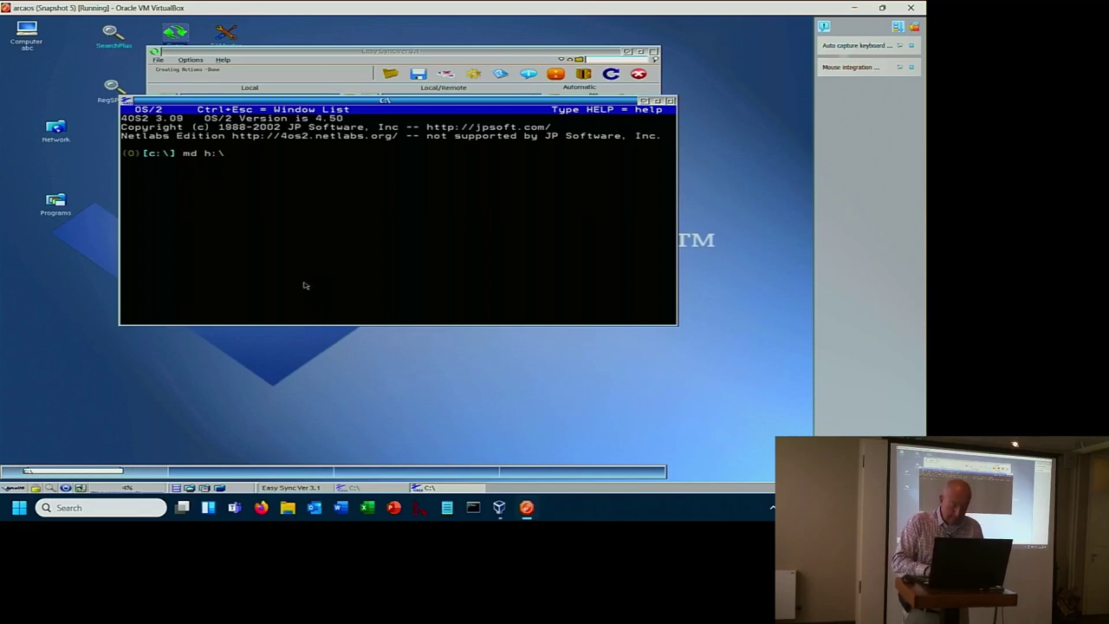
{"action": "type", "text": "md h:\\abc"}
{"action": "key", "text": "Return"}
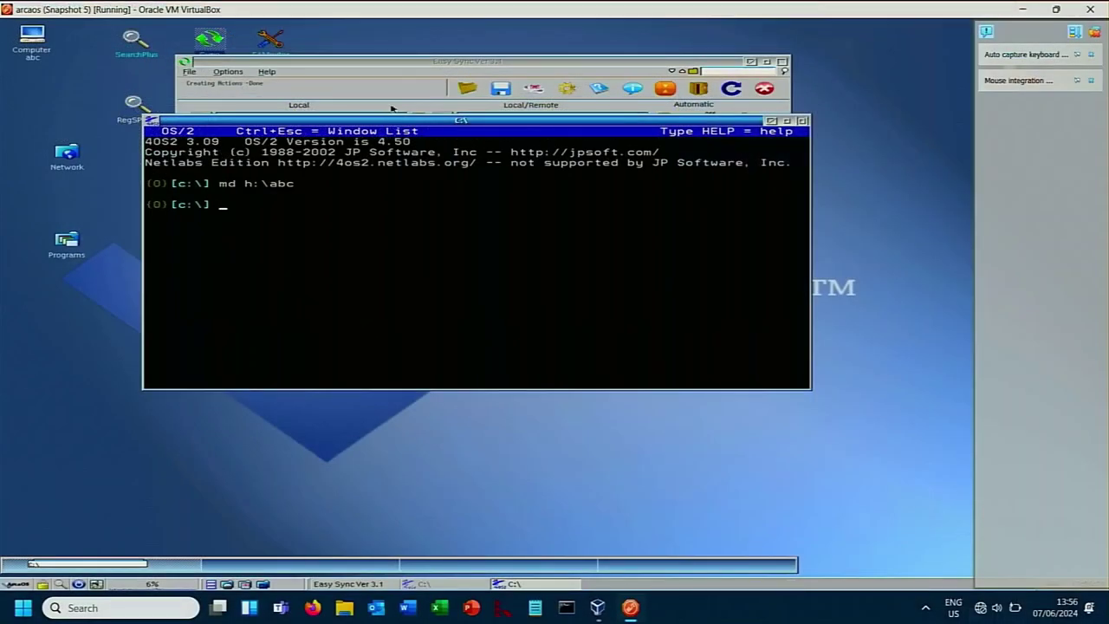
Step: Return to Easy Sync, set the Local/Remote directory to h:\abc and refresh the comparison
{"action": "left_click", "coordinate": [391, 107]}
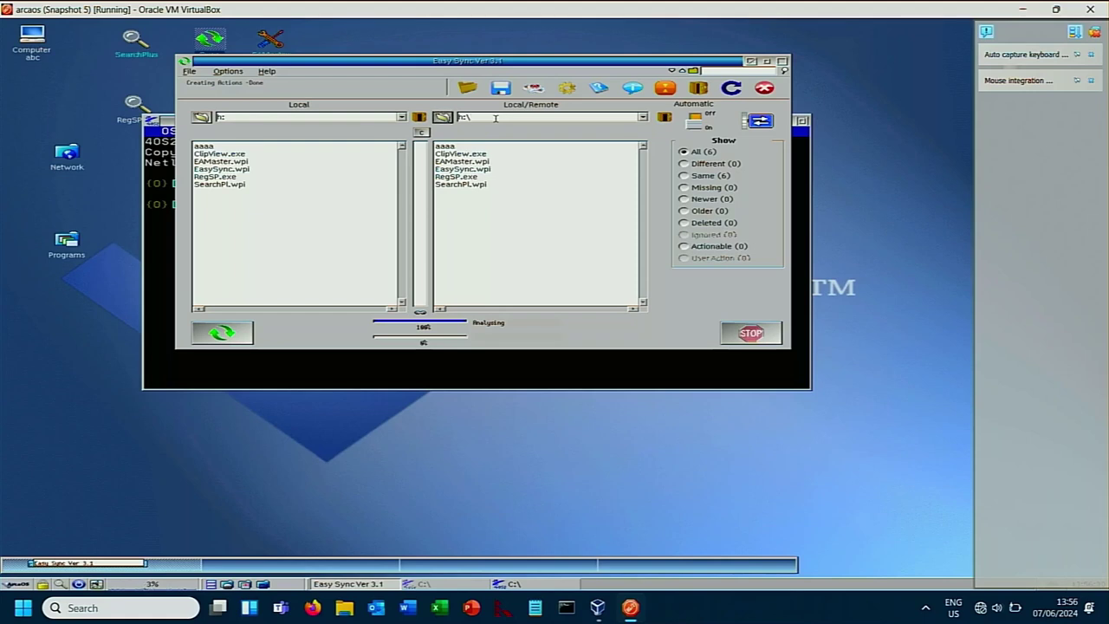
{"action": "type", "text": "abc\\"}
{"action": "left_click", "coordinate": [731, 88]}
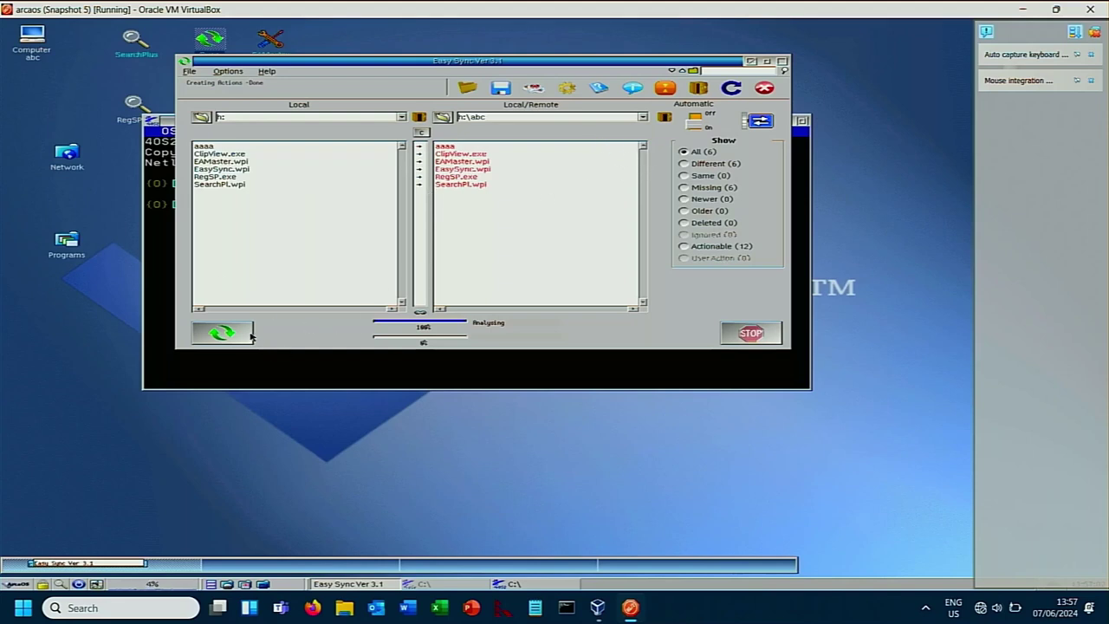
Step: Synchronize the h: directory with h:\abc, dismiss the transfer message and refresh the sync directories
{"action": "left_click", "coordinate": [217, 336]}
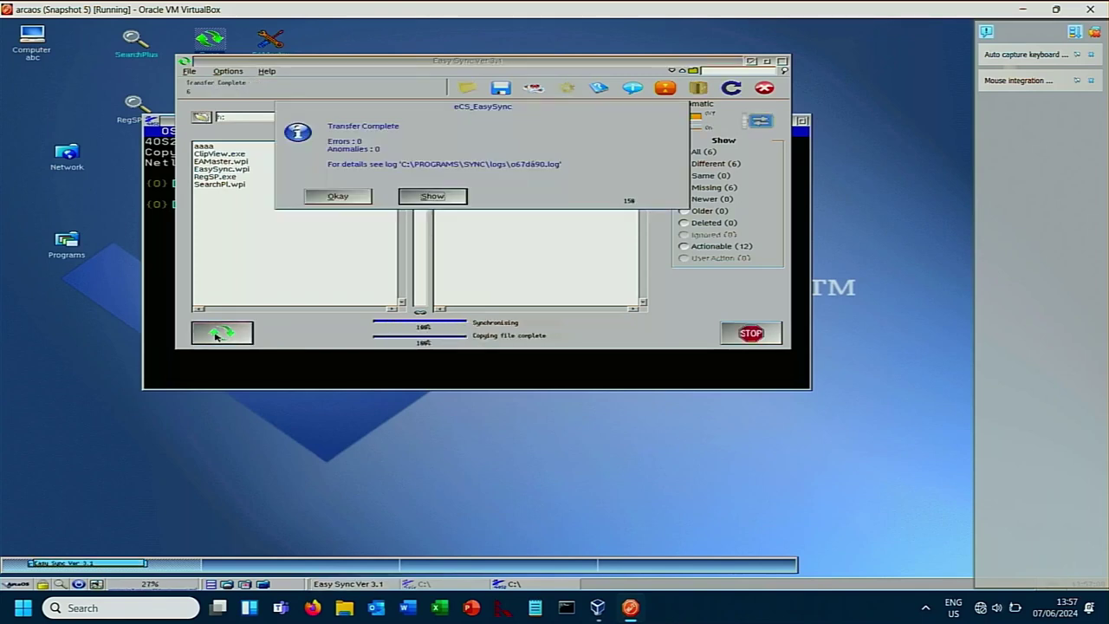
{"action": "left_click", "coordinate": [333, 198]}
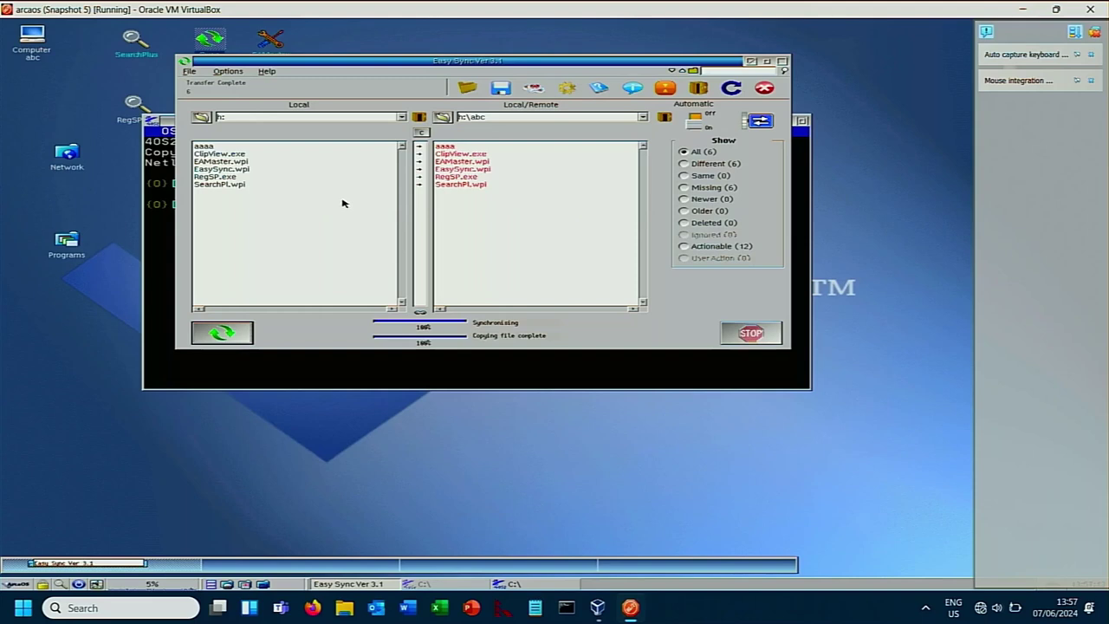
{"action": "left_click", "coordinate": [728, 93]}
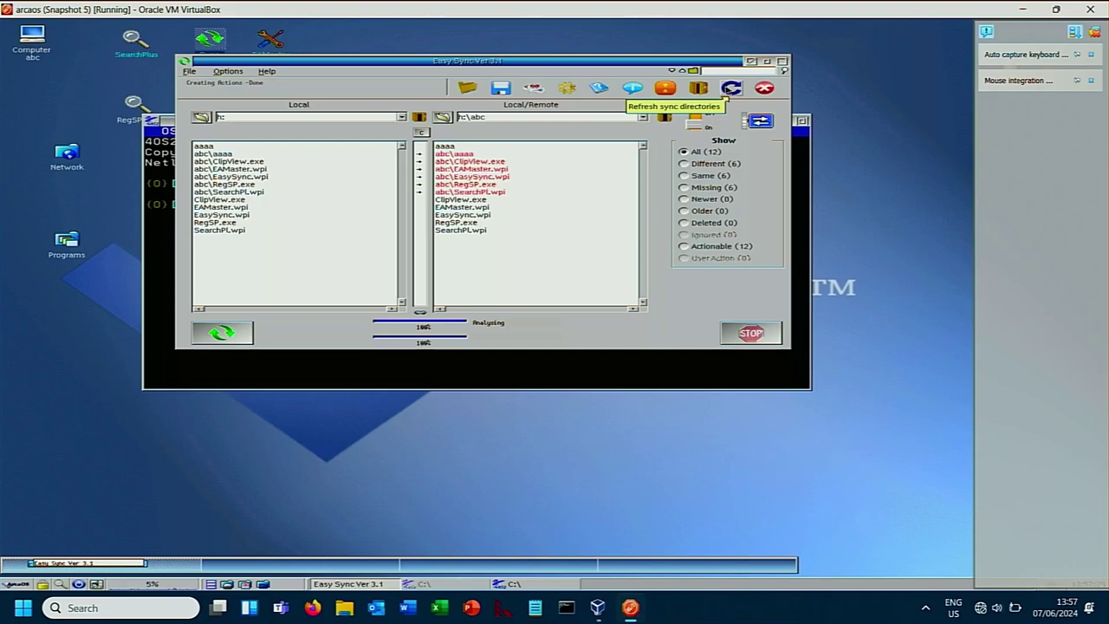
{"action": "left_click", "coordinate": [728, 90]}
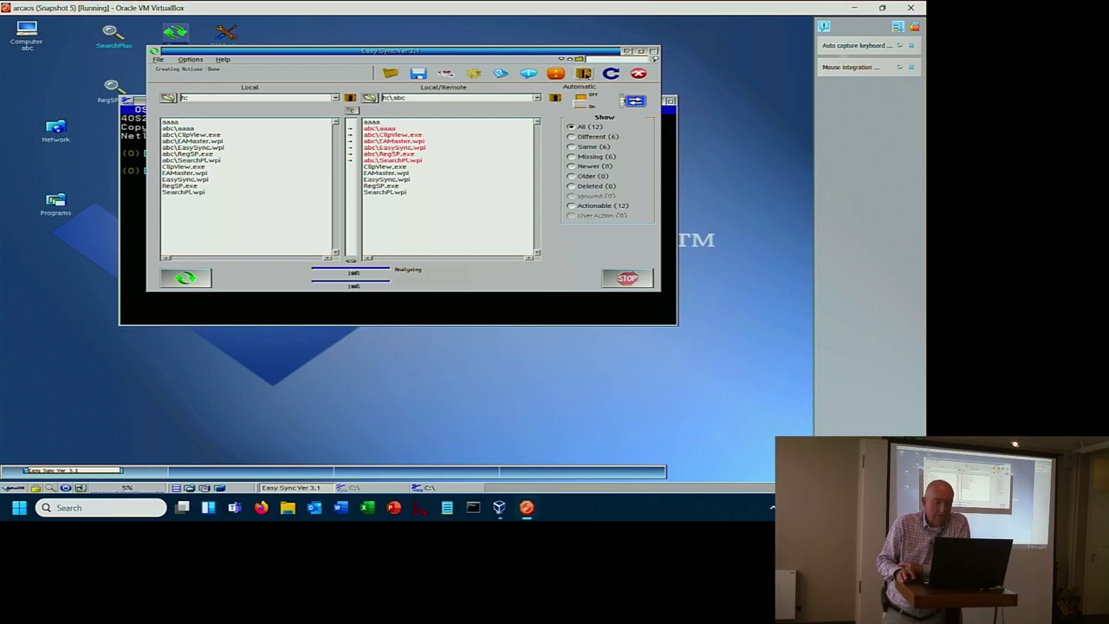
{"action": "left_click", "coordinate": [158, 59]}
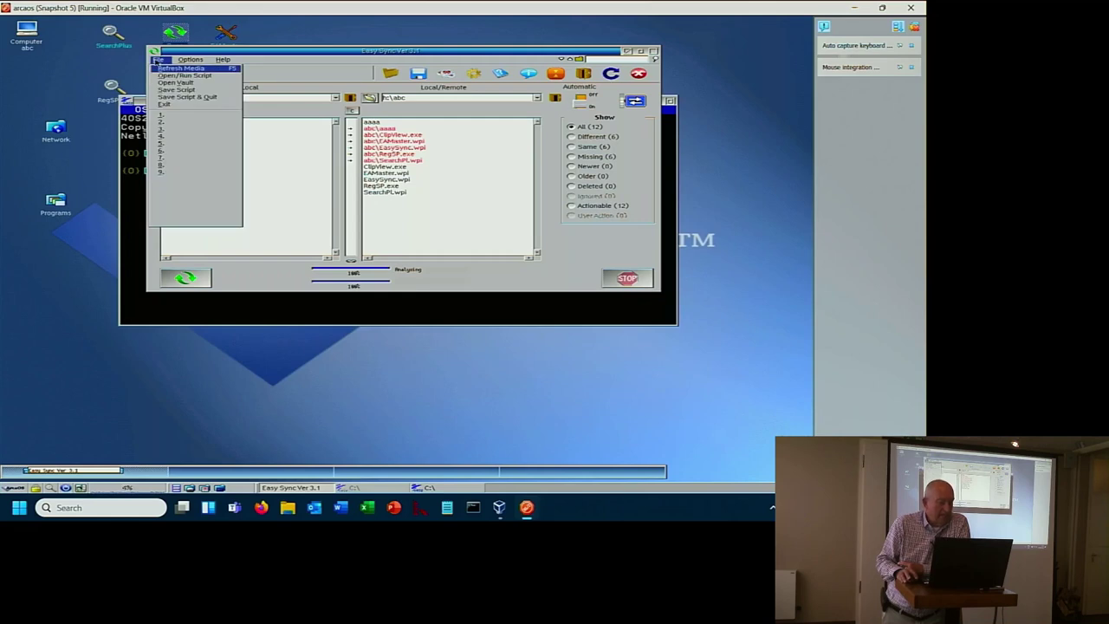
{"action": "left_click", "coordinate": [626, 54]}
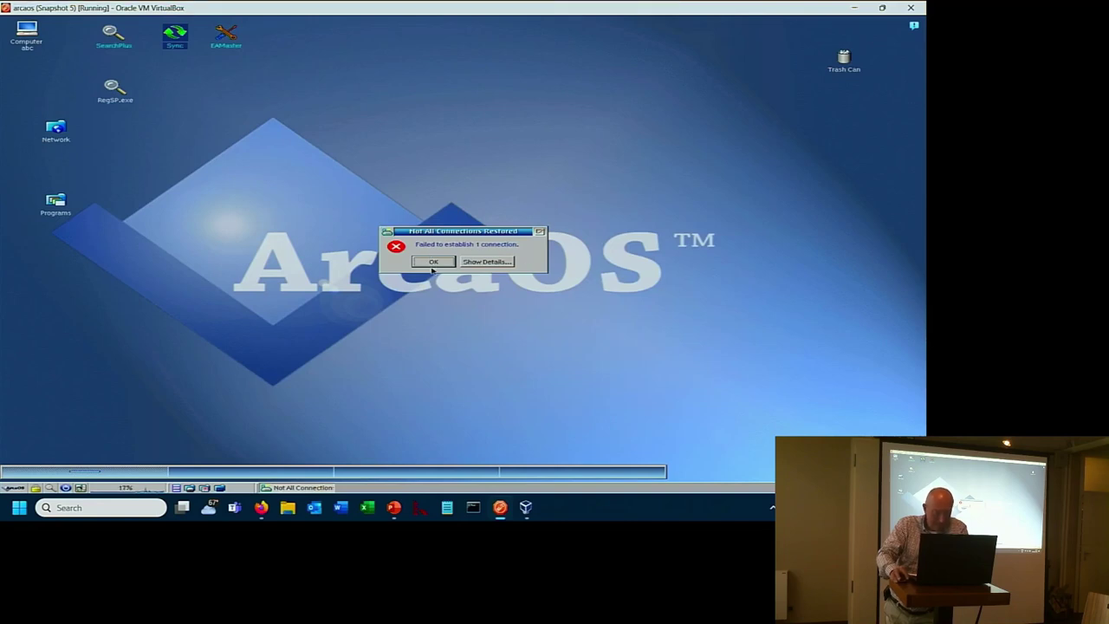
Step: Dismiss the network connection message, run SYNC.EXE from drive D and close its startup messages
{"action": "left_click", "coordinate": [430, 263]}
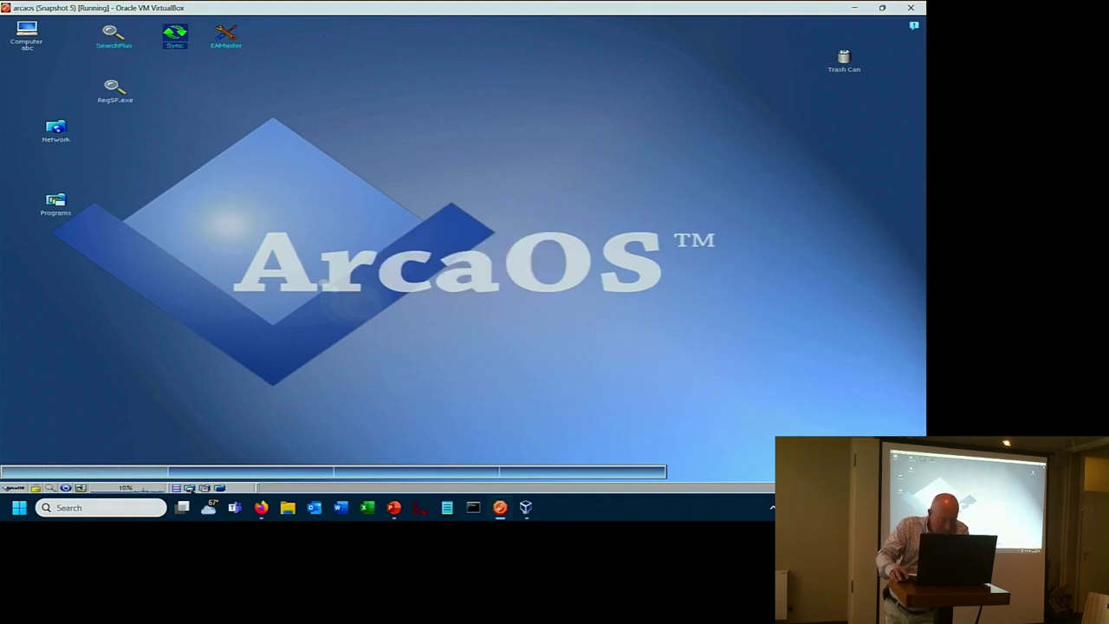
{"action": "left_click", "coordinate": [189, 488]}
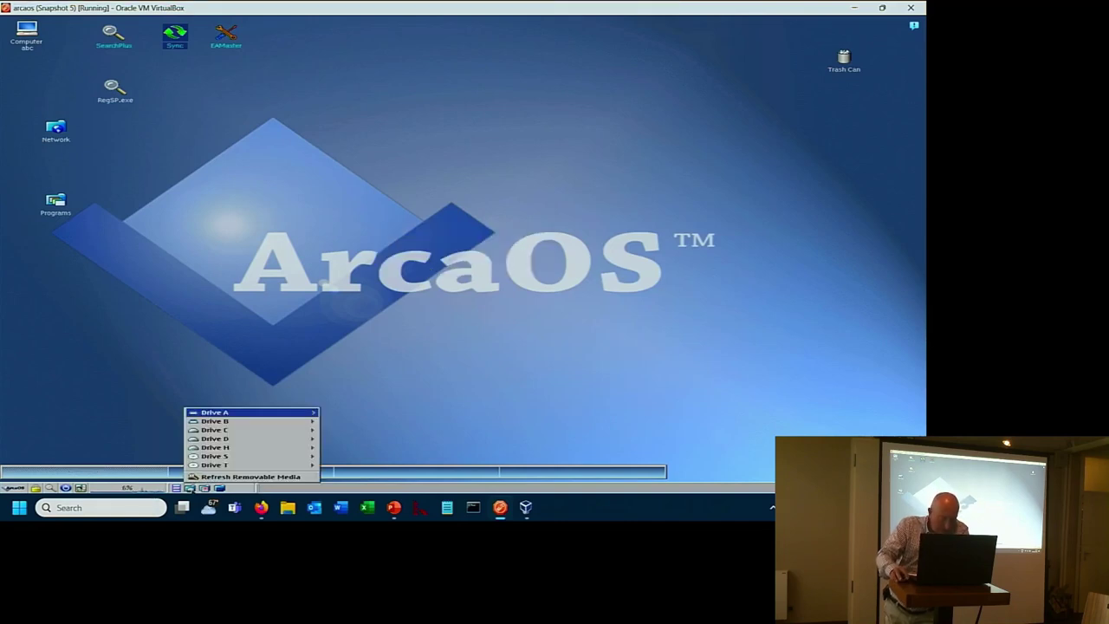
{"action": "left_click", "coordinate": [227, 439]}
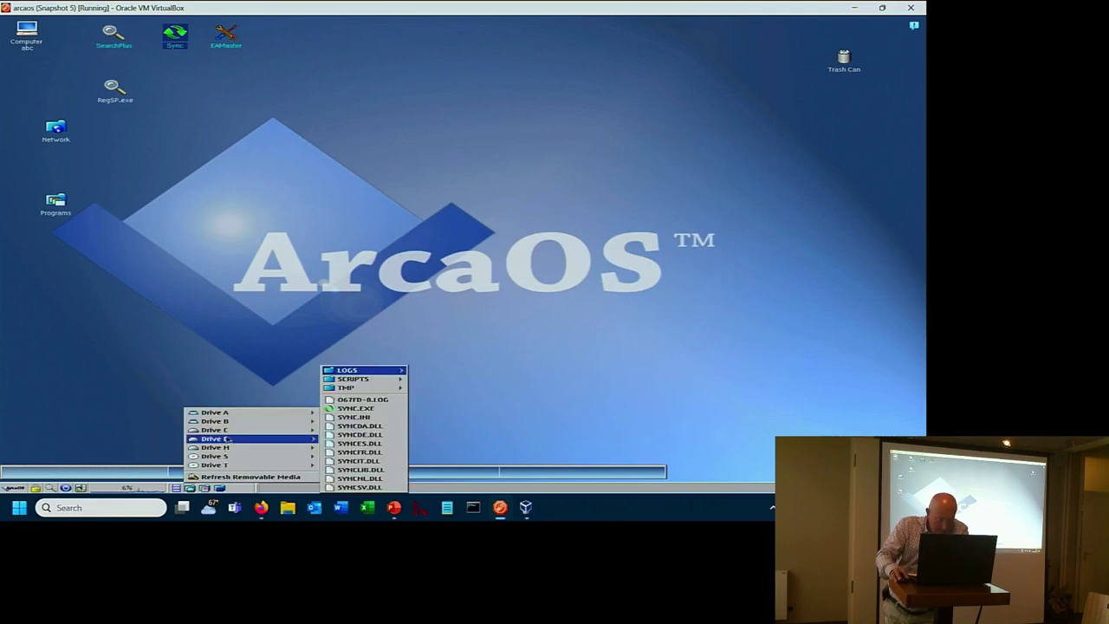
{"action": "left_click", "coordinate": [355, 407]}
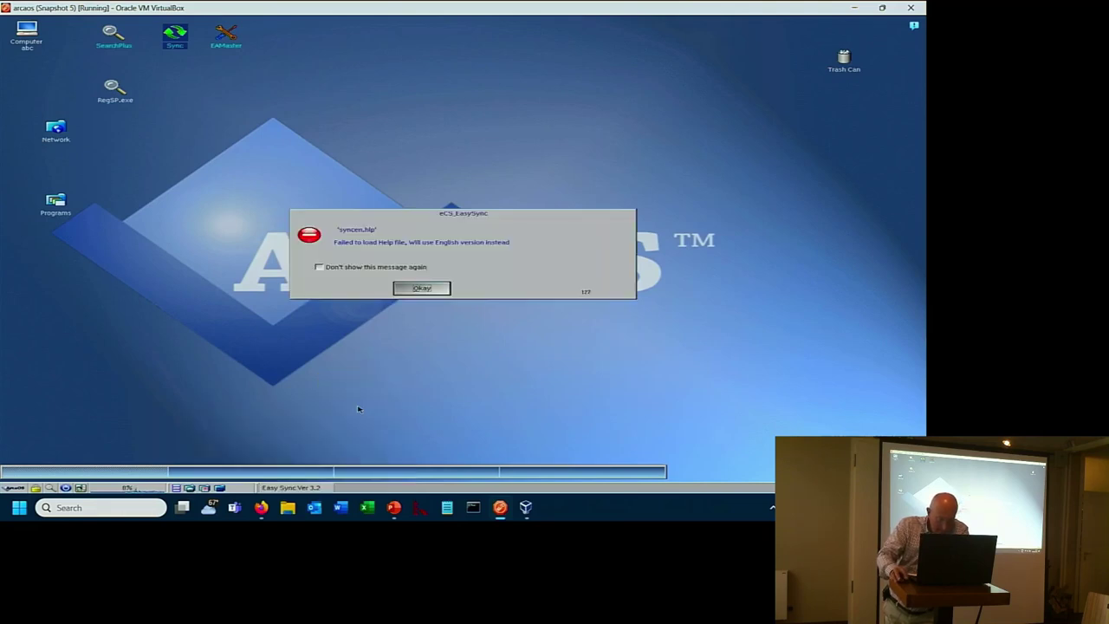
{"action": "left_click", "coordinate": [421, 287]}
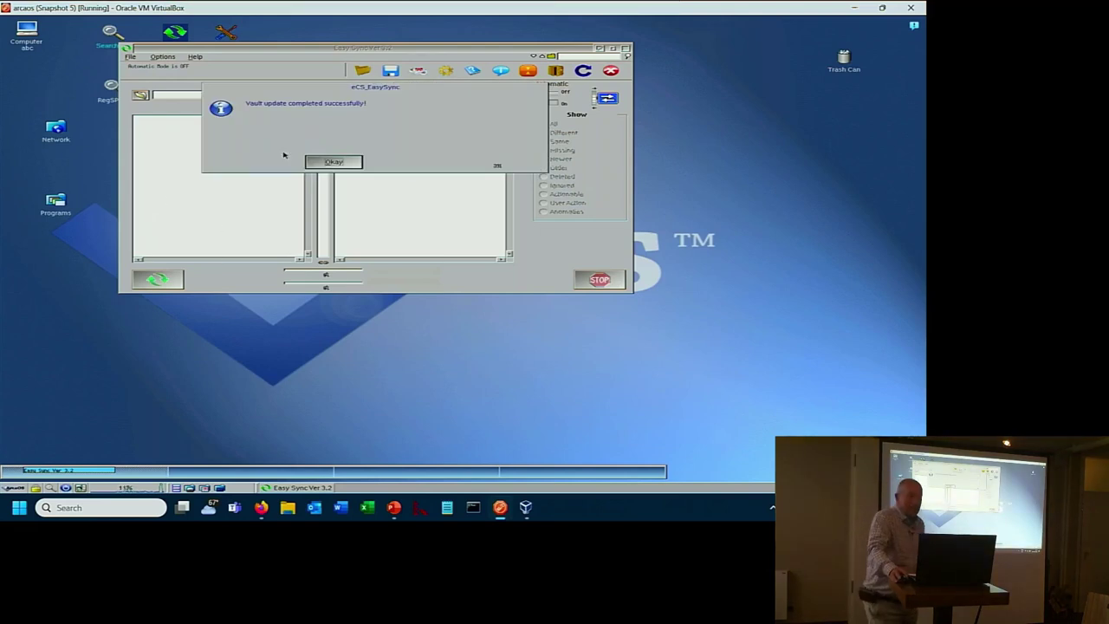
{"action": "left_click", "coordinate": [338, 163]}
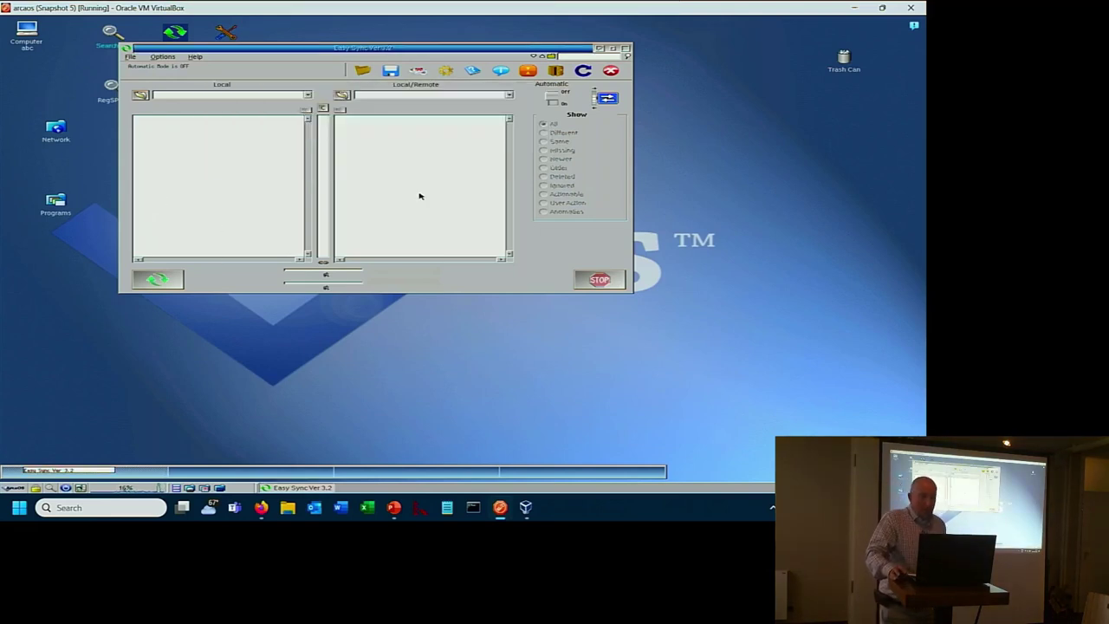
Step: Try to switch the Easy Sync interface language to German and dismiss the error message
{"action": "left_click", "coordinate": [165, 56]}
{"action": "mouse_move", "coordinate": [181, 73]}
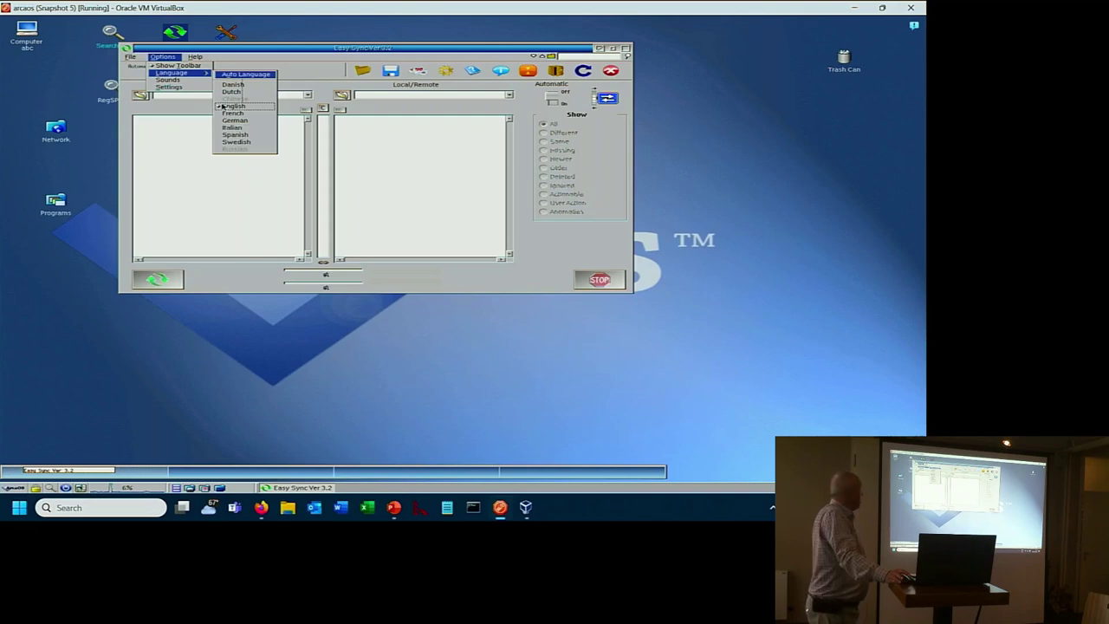
{"action": "left_click", "coordinate": [234, 121]}
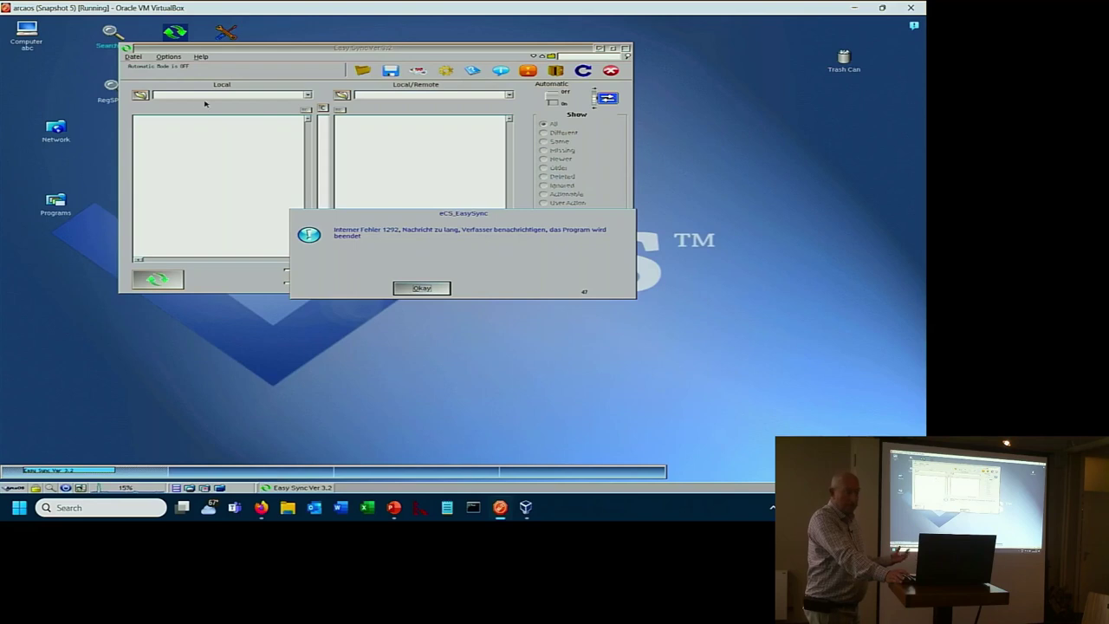
{"action": "left_click", "coordinate": [421, 288]}
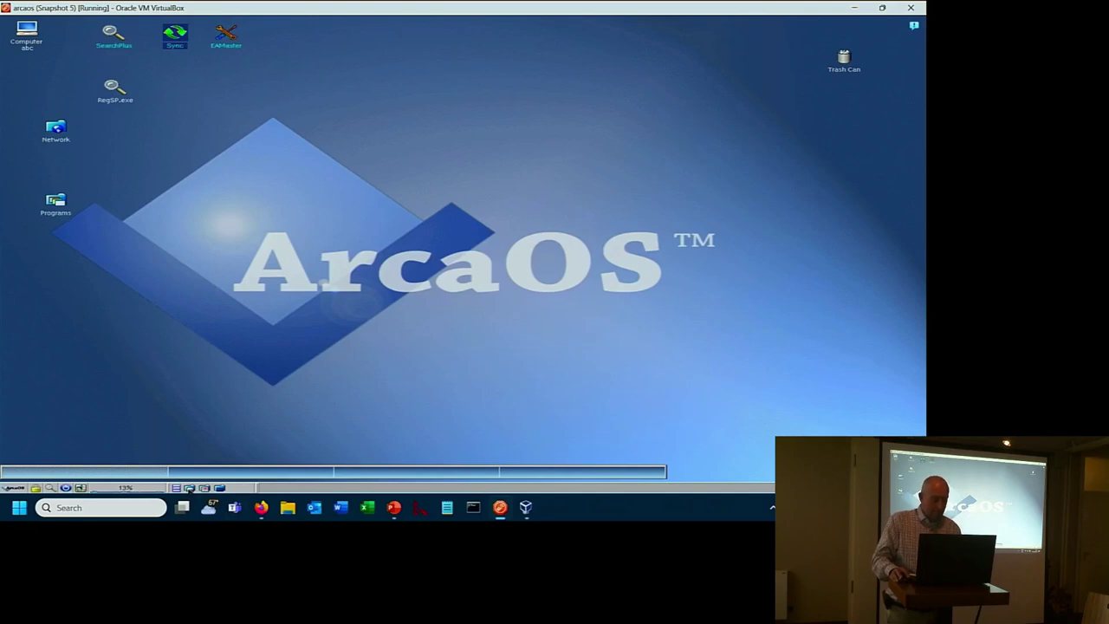
Step: Restart Easy Sync by running SYNC.EXE from drive D again
{"action": "left_click", "coordinate": [189, 488]}
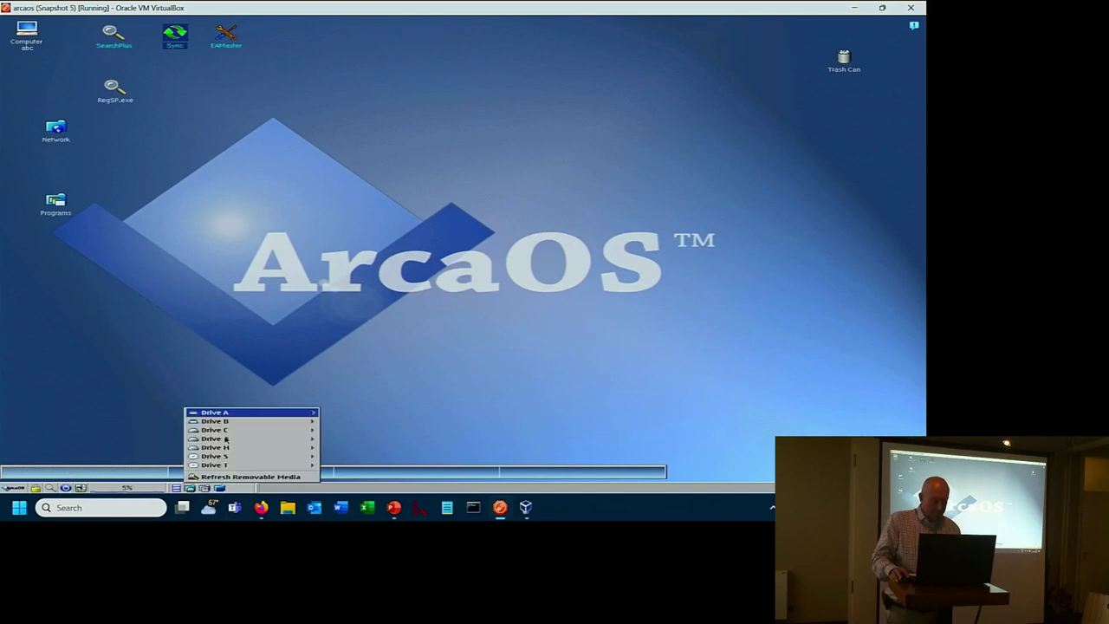
{"action": "left_click", "coordinate": [223, 439]}
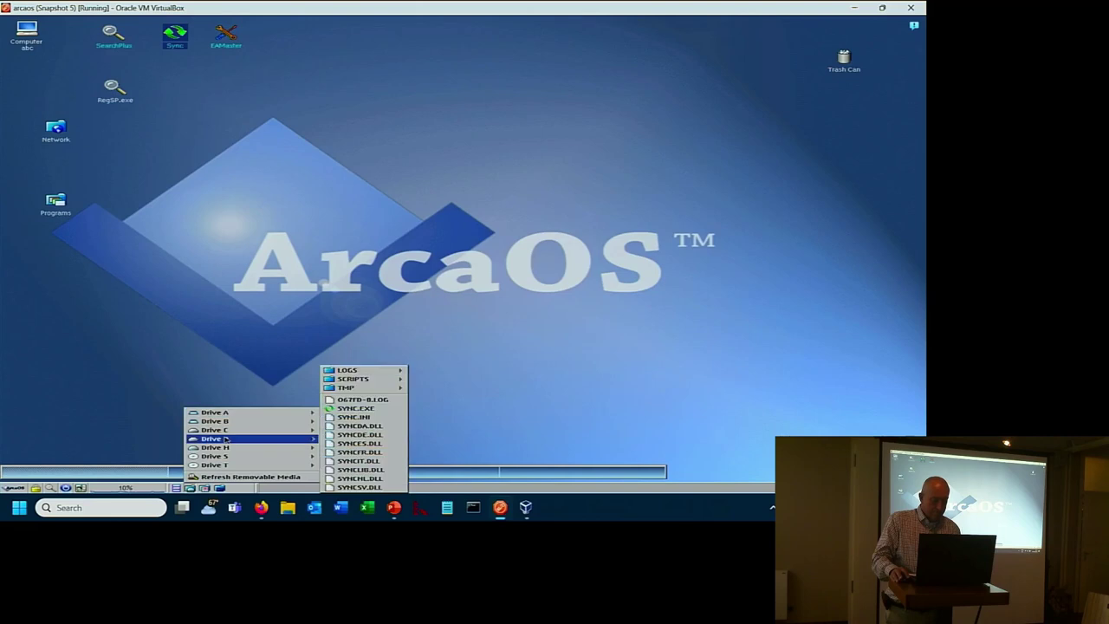
{"action": "left_click", "coordinate": [340, 408]}
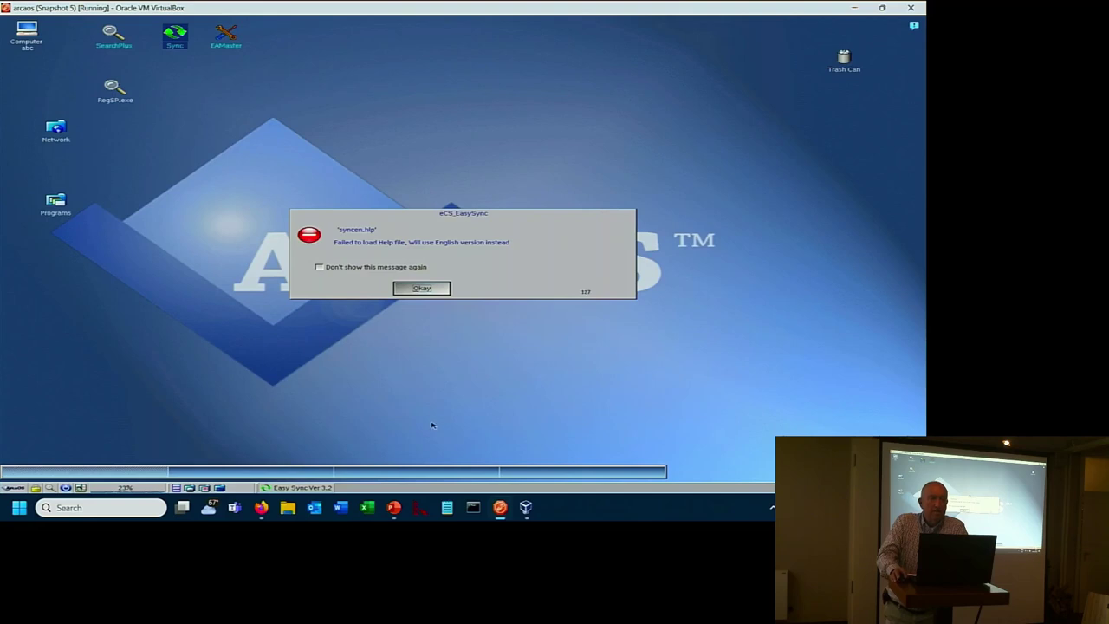
Step: Dismiss the missing help file and vault update messages shown at Easy Sync startup
{"action": "left_click", "coordinate": [420, 290]}
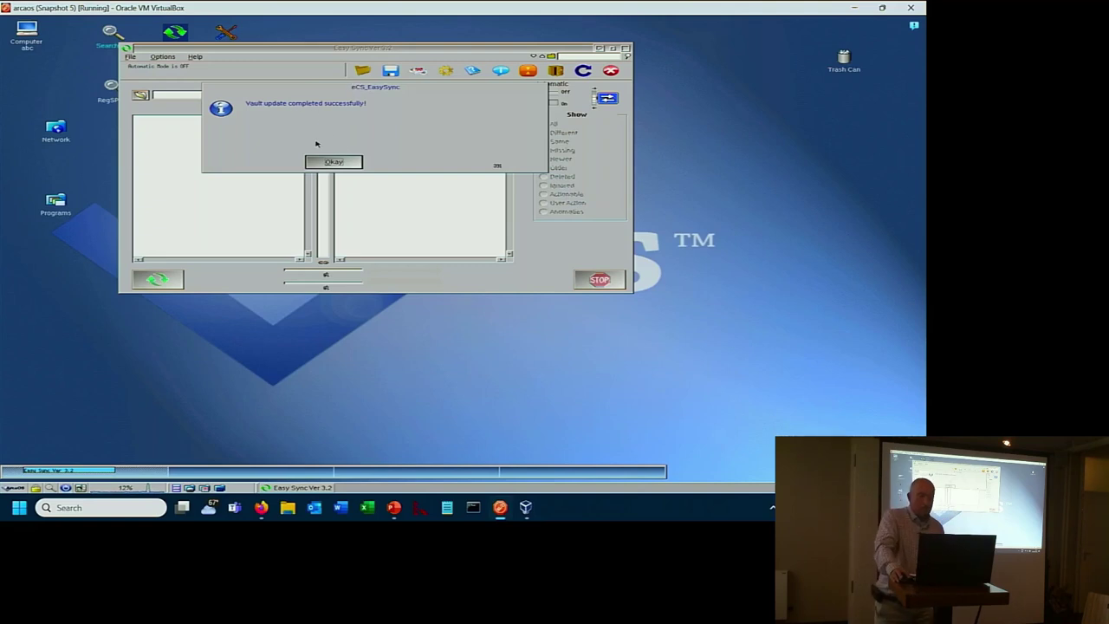
{"action": "left_click", "coordinate": [333, 163]}
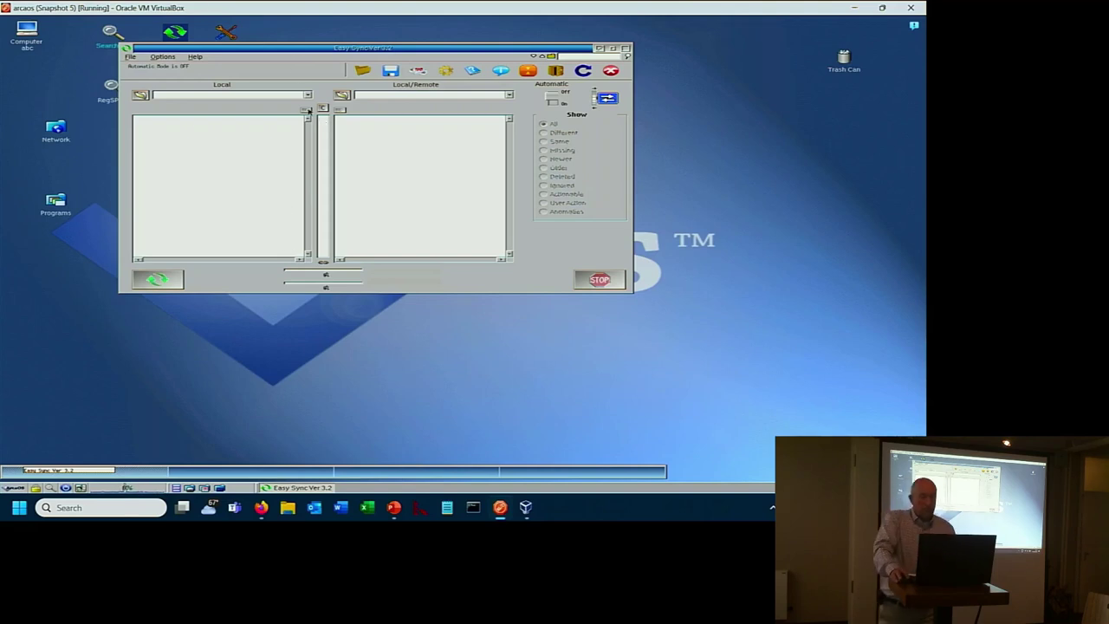
Step: Check the list of local directories, view the Manual sync settings and close them without changes
{"action": "left_click", "coordinate": [306, 95]}
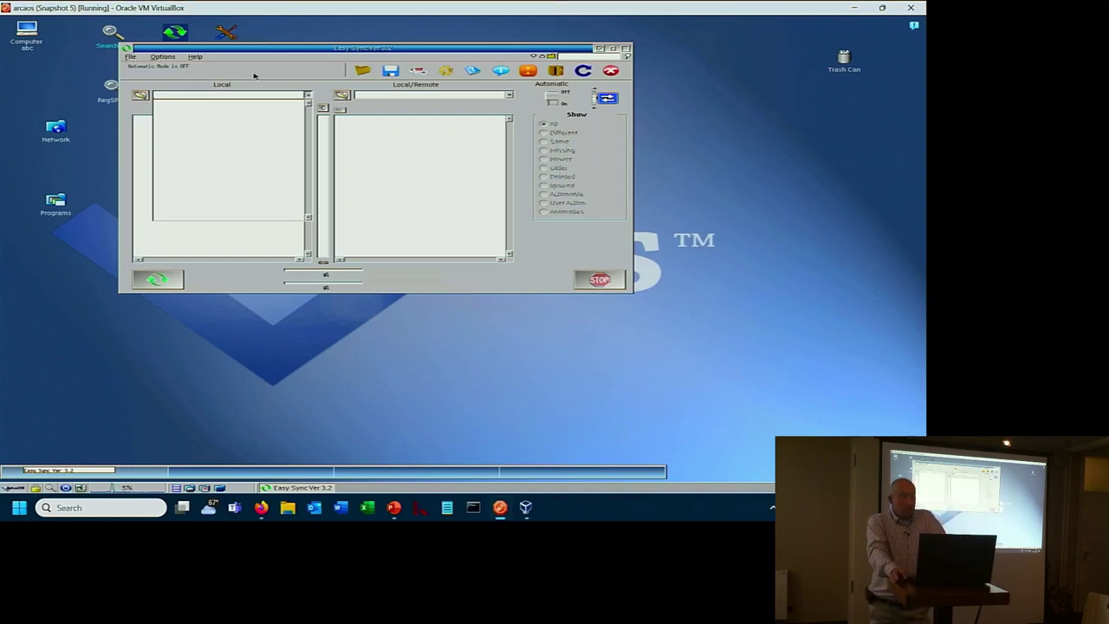
{"action": "left_click", "coordinate": [163, 57]}
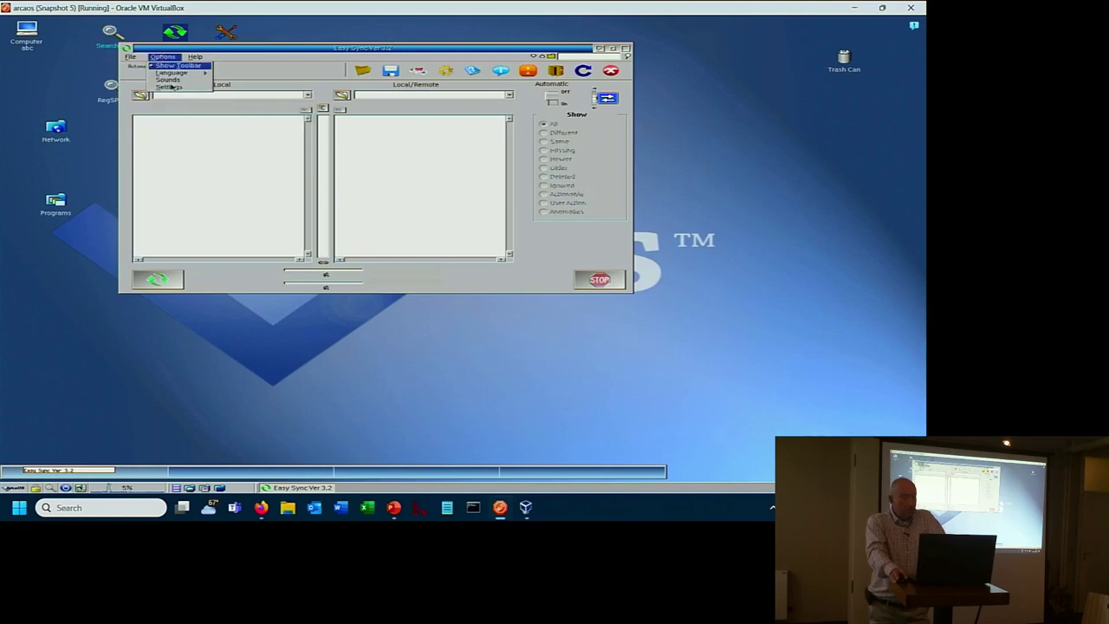
{"action": "left_click", "coordinate": [169, 88]}
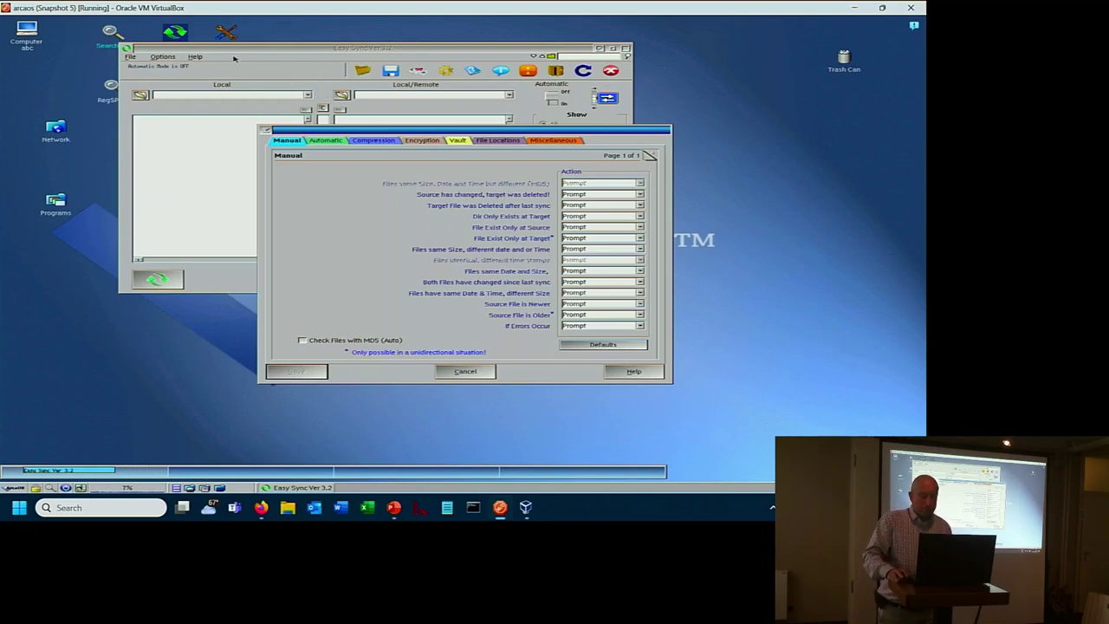
{"action": "left_click", "coordinate": [466, 372]}
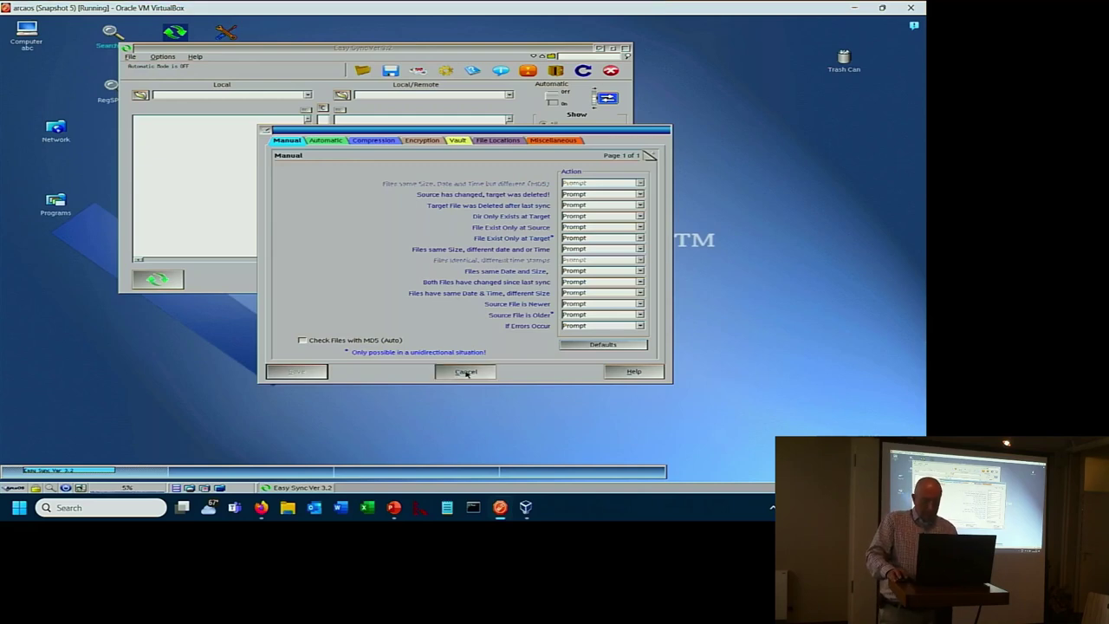
Step: Set the Local directory to h:\test1 and the Local/Remote directory to h:\test2
{"action": "left_click", "coordinate": [305, 96]}
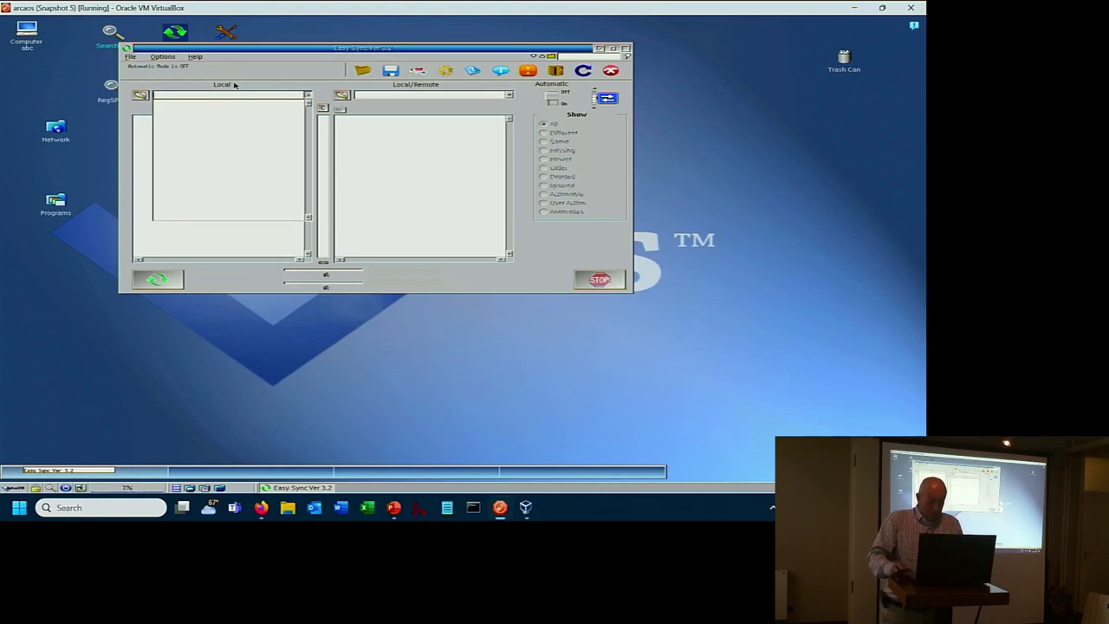
{"action": "type", "text": "E:\\"}
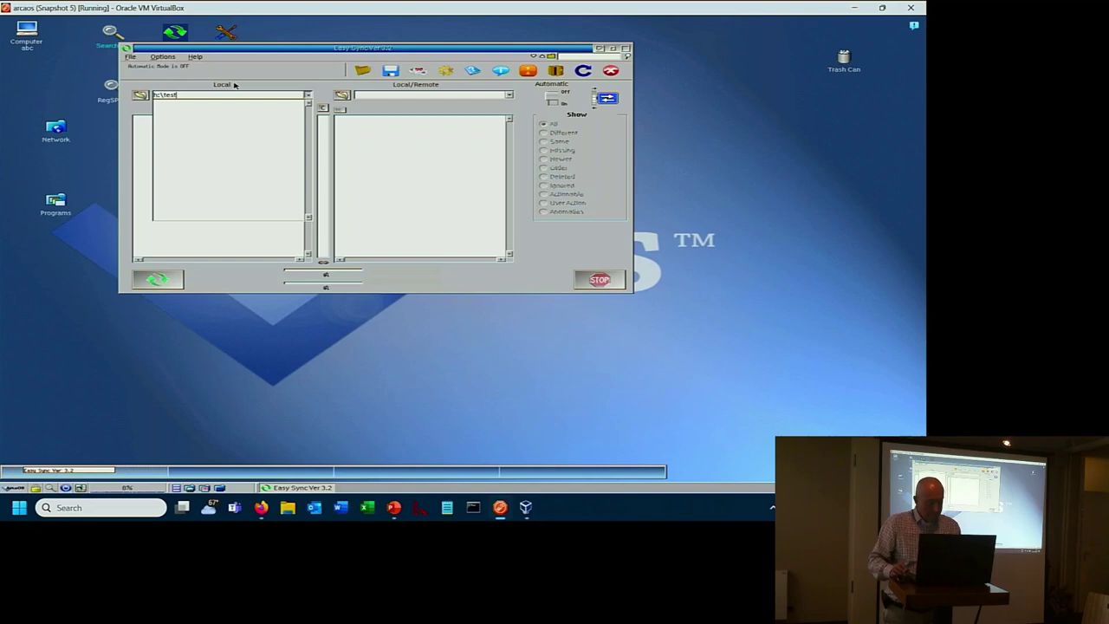
{"action": "type", "text": "test1\\"}
{"action": "key", "text": "Return"}
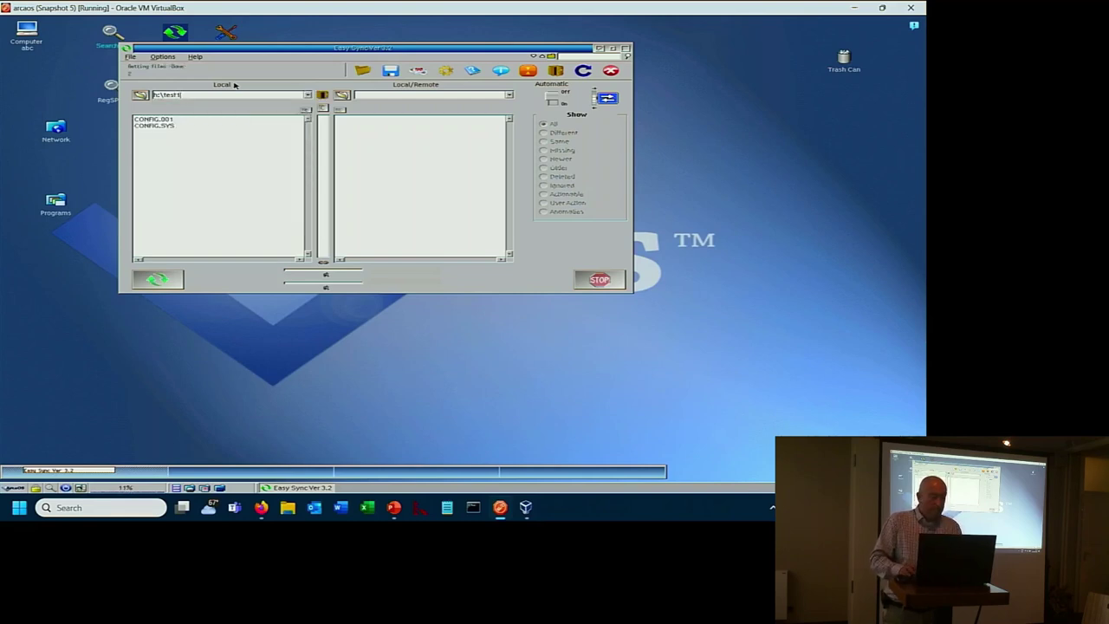
{"action": "left_click", "coordinate": [510, 95]}
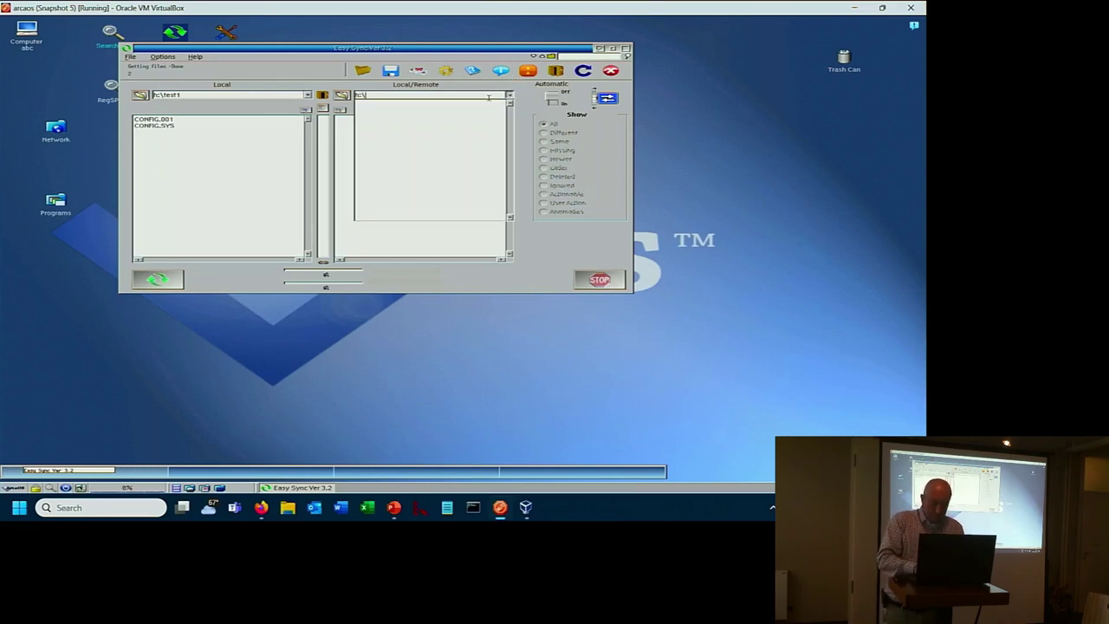
{"action": "type", "text": "est2"}
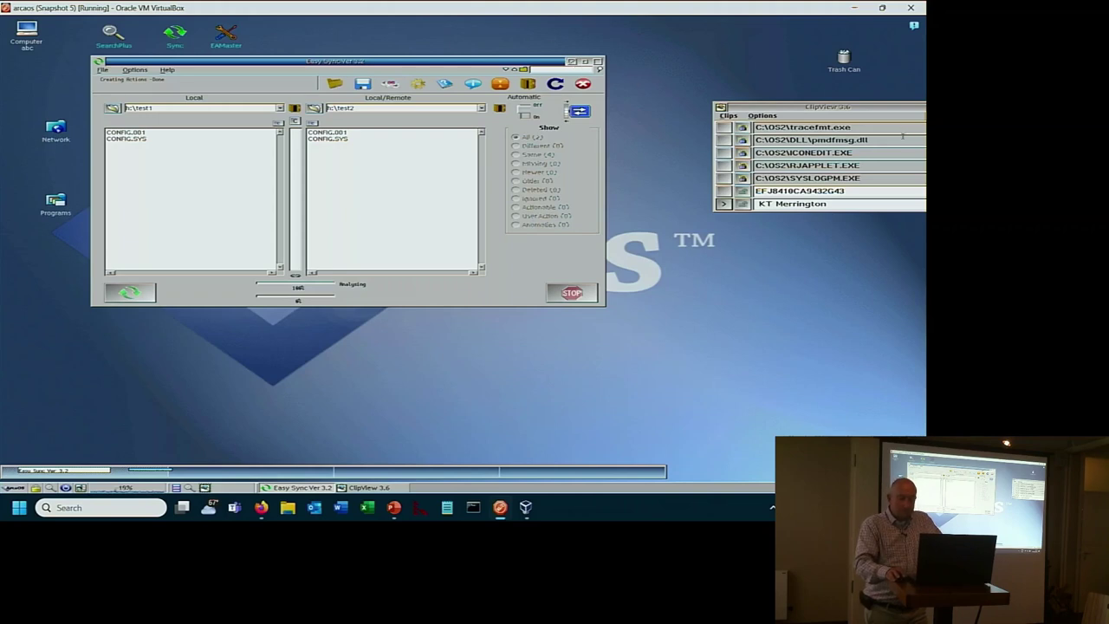
Step: Close the ClipView window and refresh the comparison of the two test directories
{"action": "left_click_drag", "start_coordinate": [892, 114], "coordinate": [803, 283]}
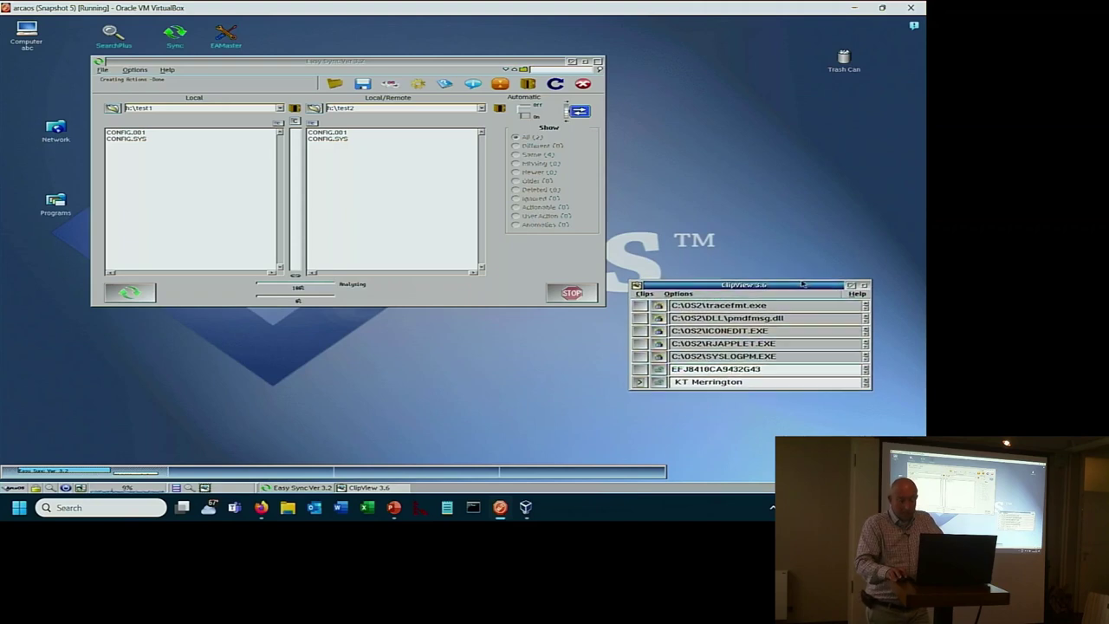
{"action": "left_click", "coordinate": [851, 285]}
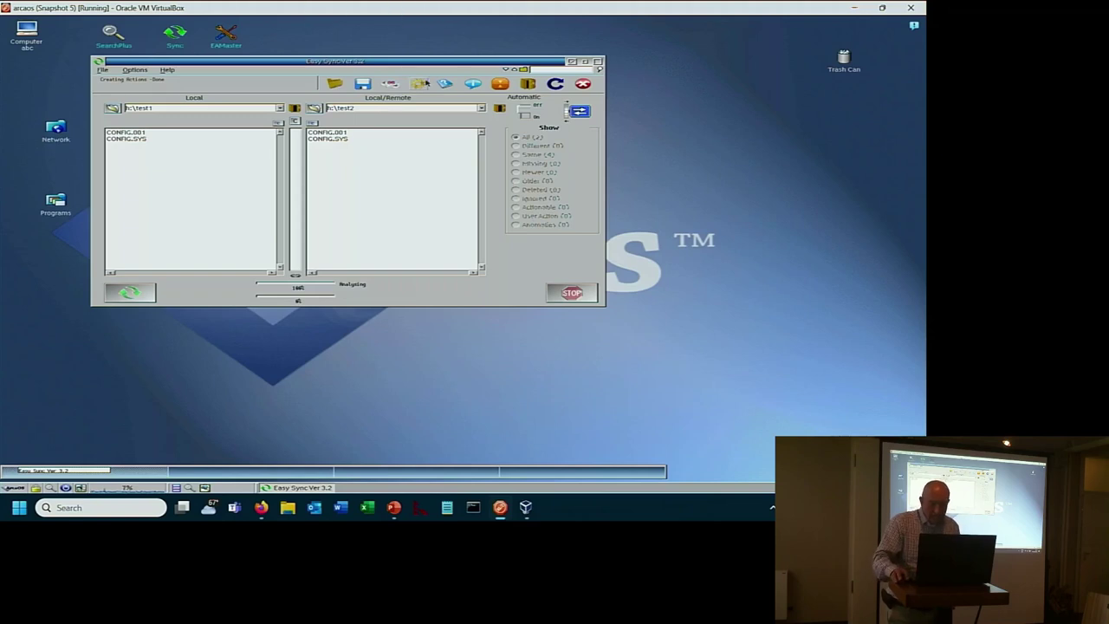
{"action": "left_click", "coordinate": [556, 84]}
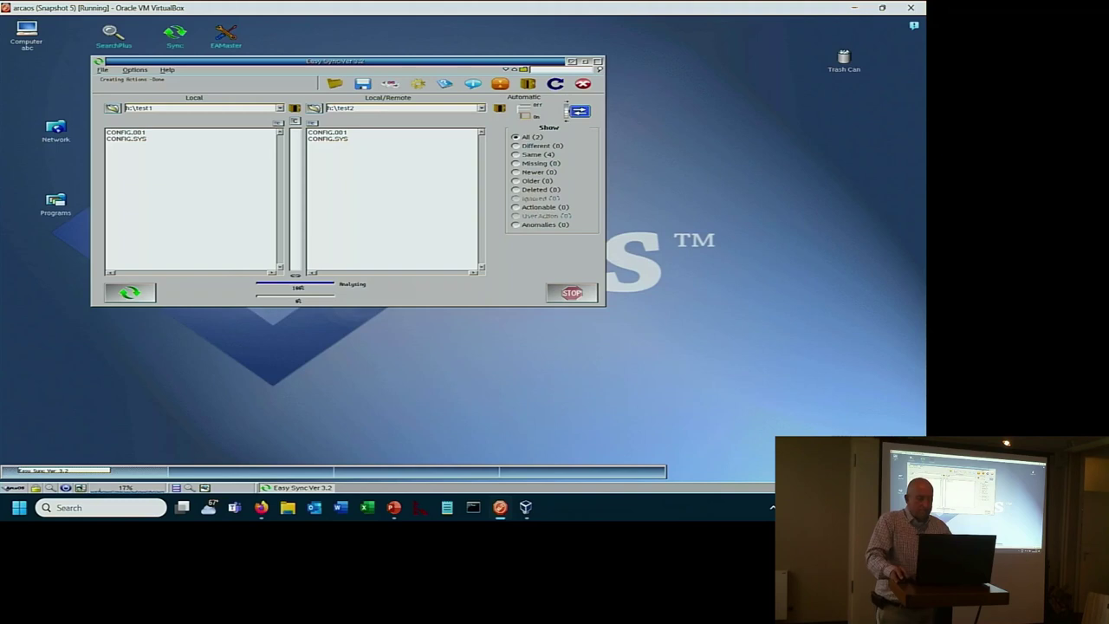
Step: View the query details of CONFIG.SYS and close them without copying or deleting anything
{"action": "double_click", "coordinate": [314, 138]}
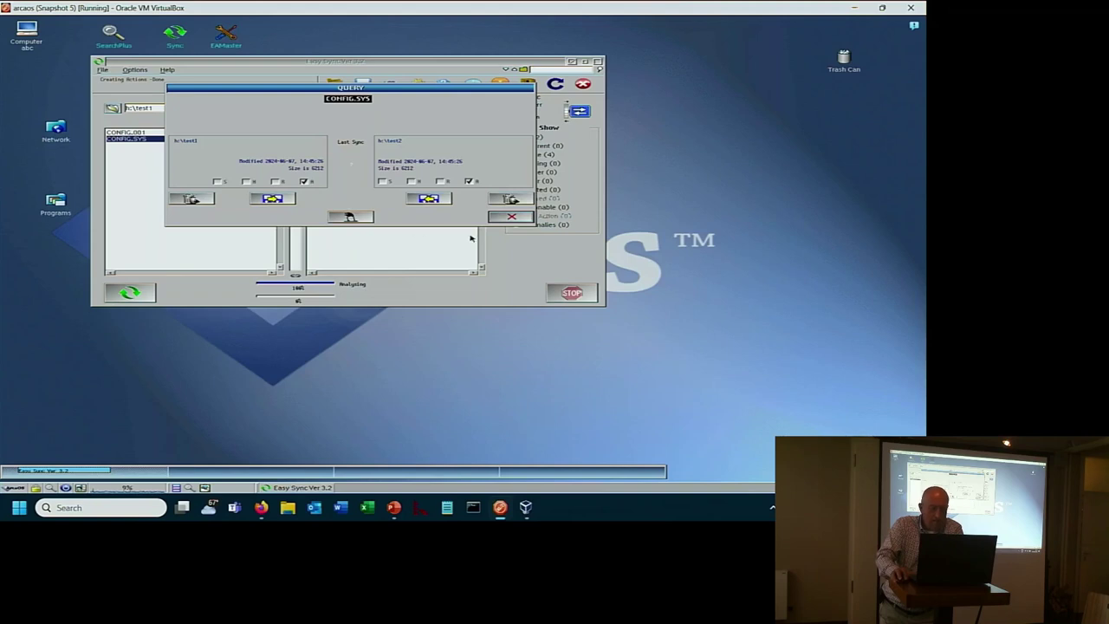
{"action": "left_click", "coordinate": [510, 217]}
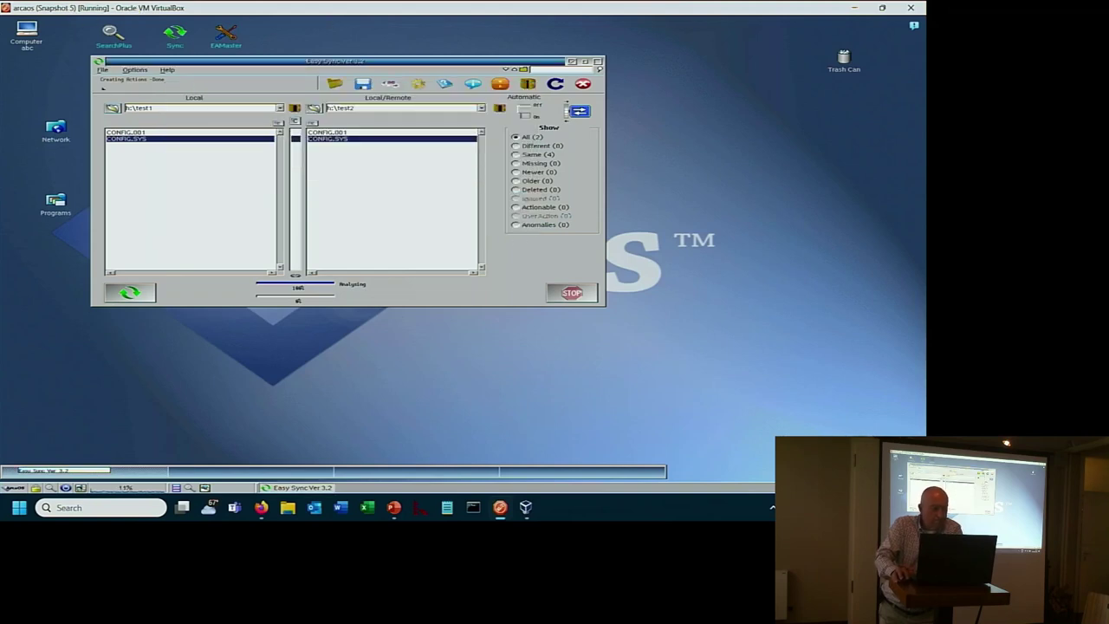
Step: Review both Miscellaneous settings pages and the File Locations settings, placing the cursor in the empty GFC path
{"action": "left_click", "coordinate": [134, 70]}
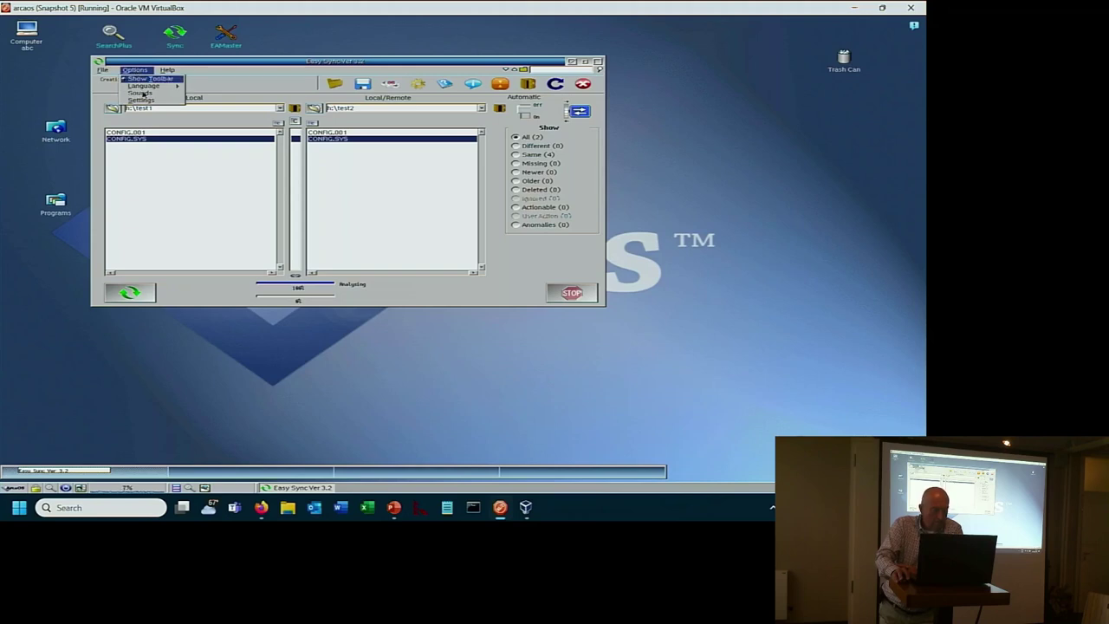
{"action": "left_click", "coordinate": [141, 100]}
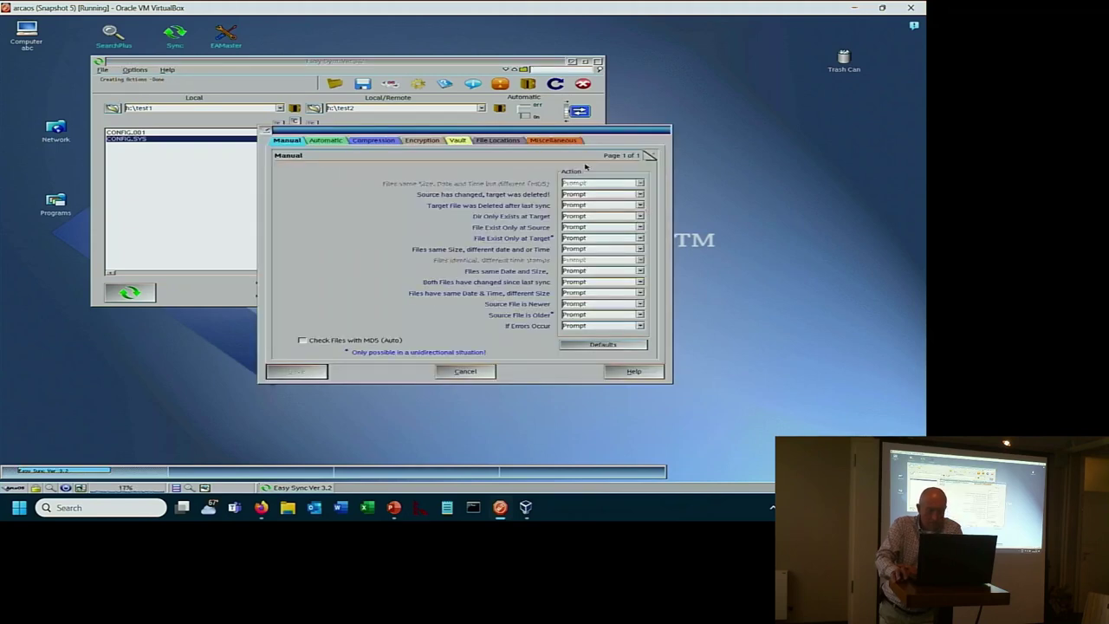
{"action": "left_click", "coordinate": [563, 140]}
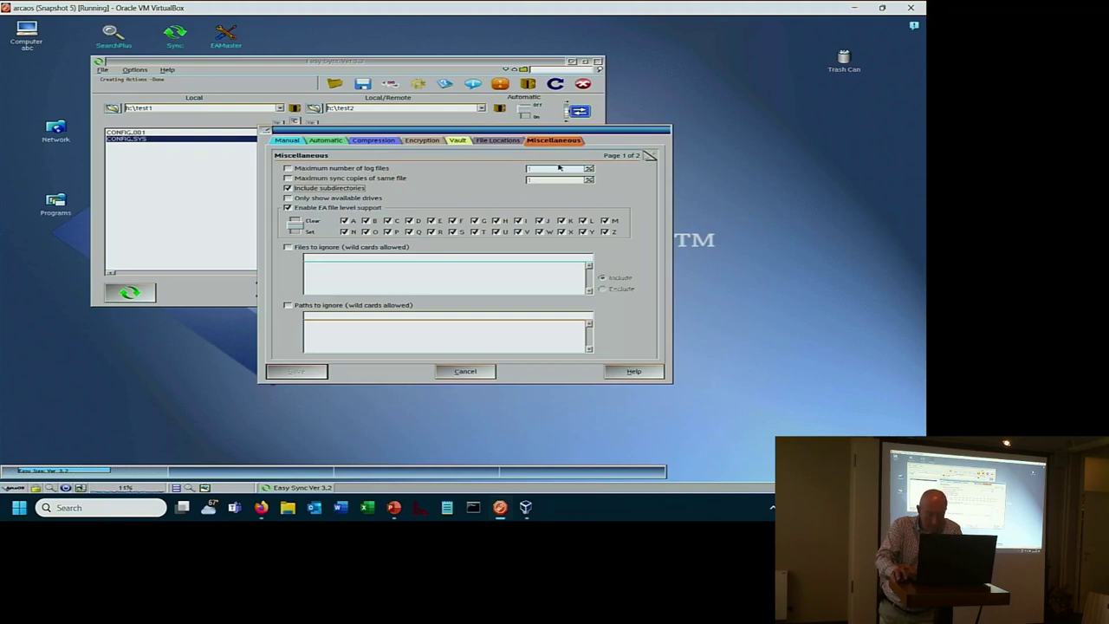
{"action": "left_click", "coordinate": [653, 156]}
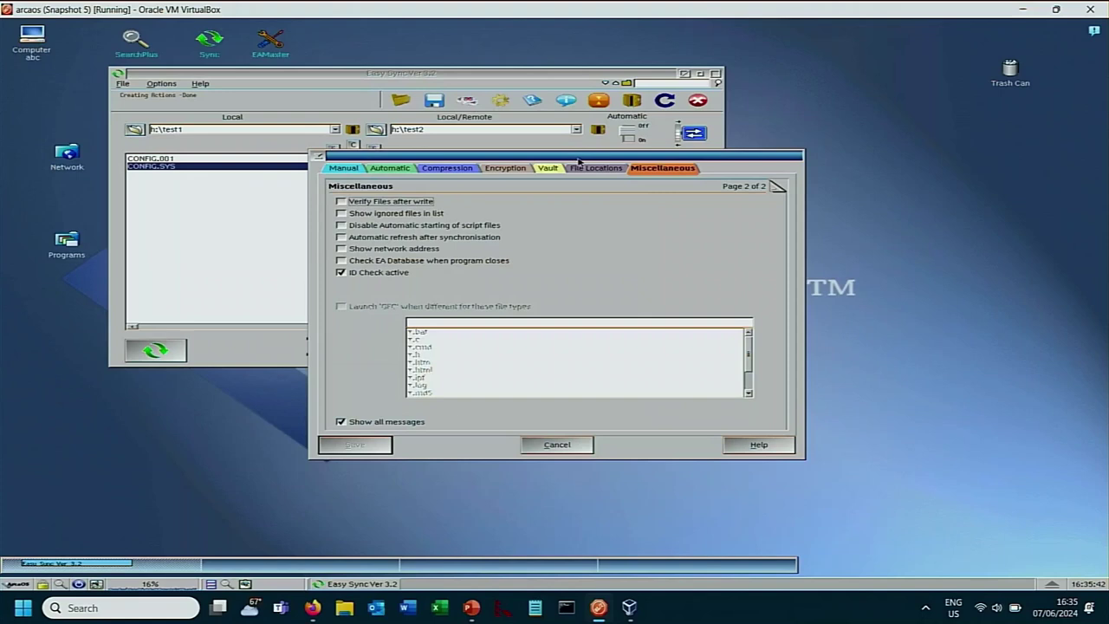
{"action": "left_click", "coordinate": [594, 167]}
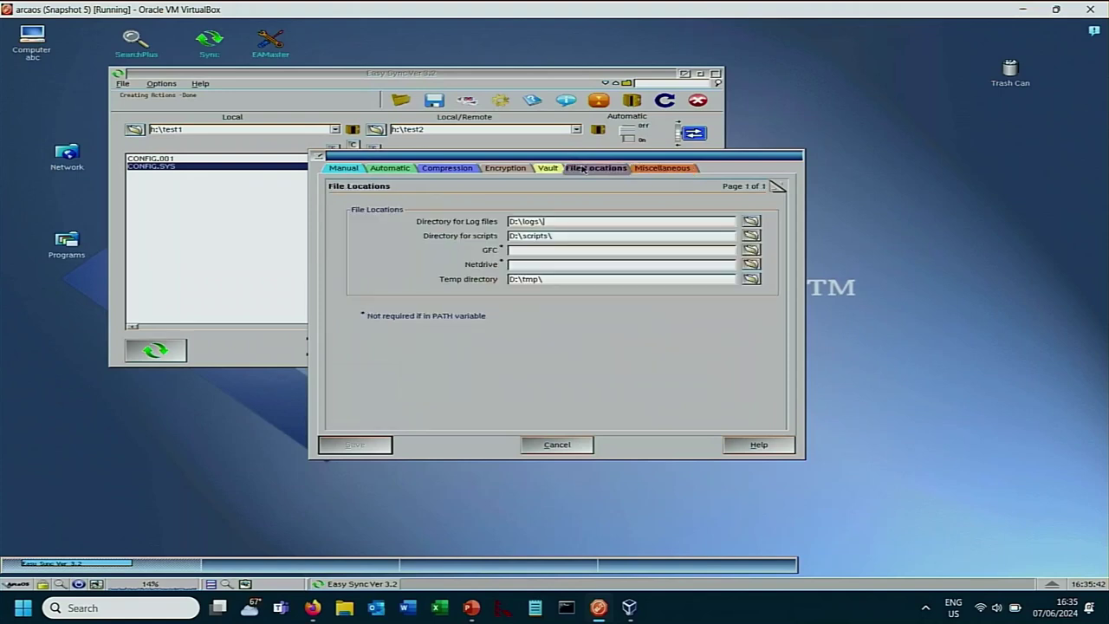
{"action": "left_click", "coordinate": [525, 251]}
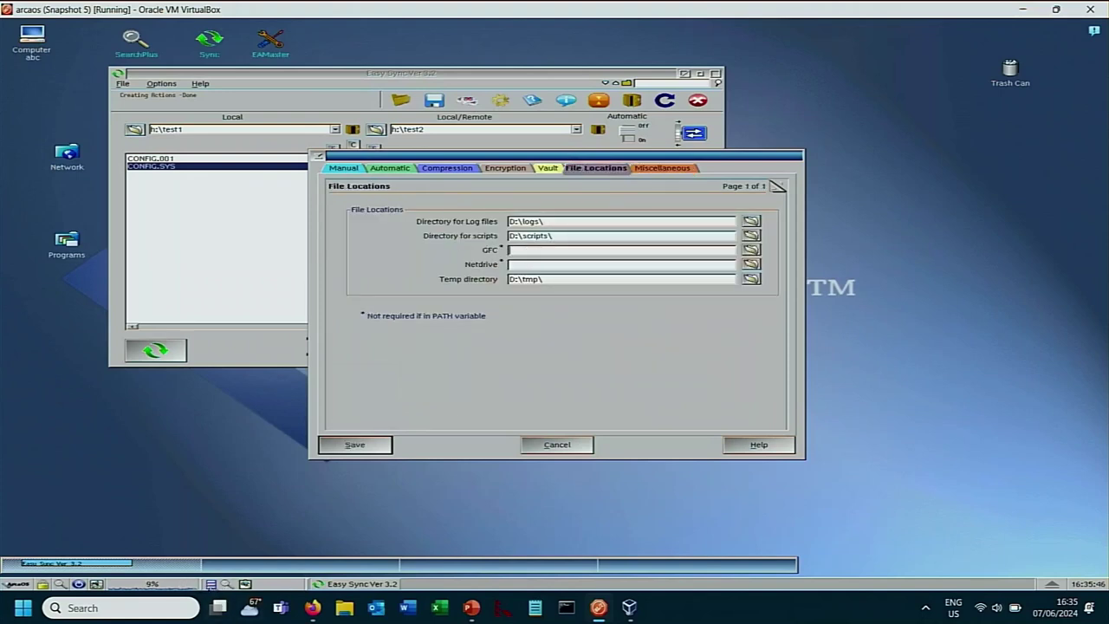
Step: Search drives C, D and H for GFC*.* with SearchPlus, close it and cancel the Easy Sync settings
{"action": "left_click", "coordinate": [59, 585]}
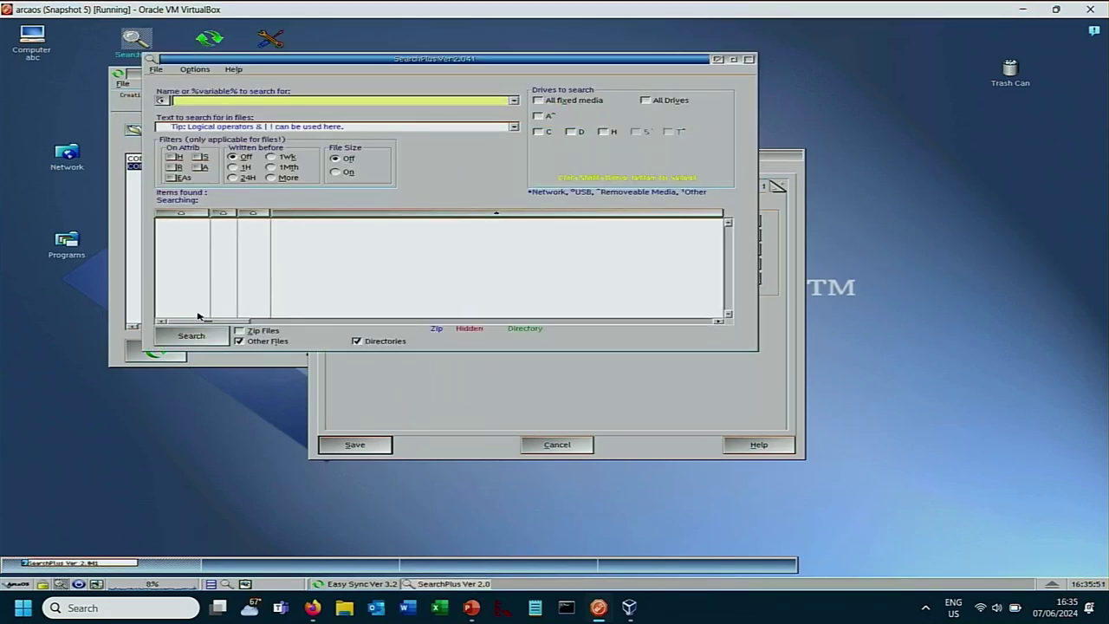
{"action": "type", "text": "GP"}
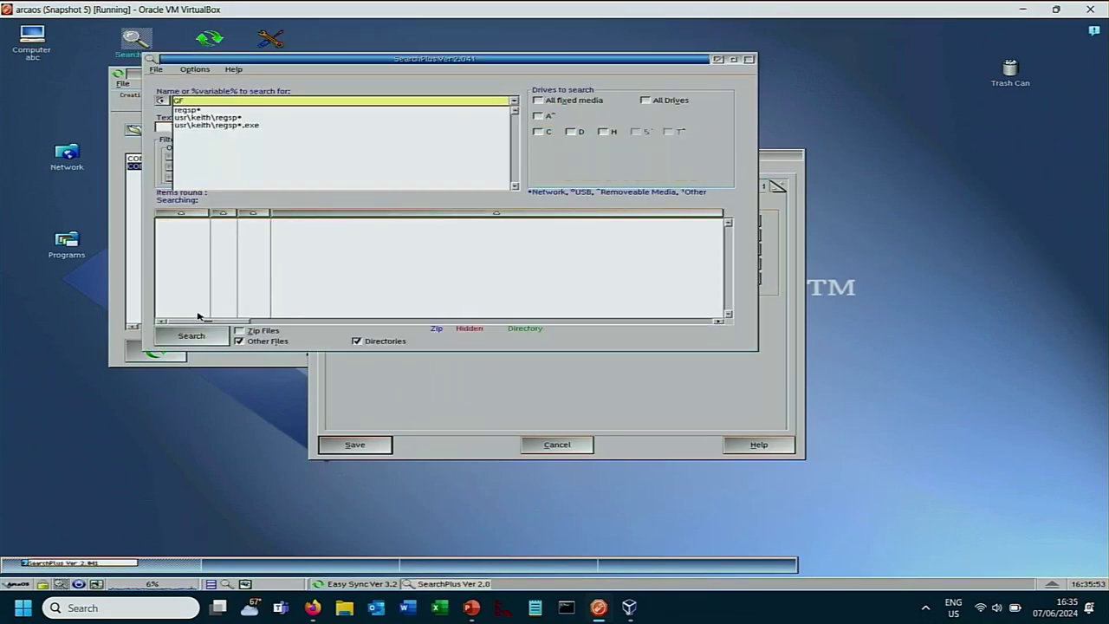
{"action": "type", "text": "C*.*"}
{"action": "key", "text": "Return"}
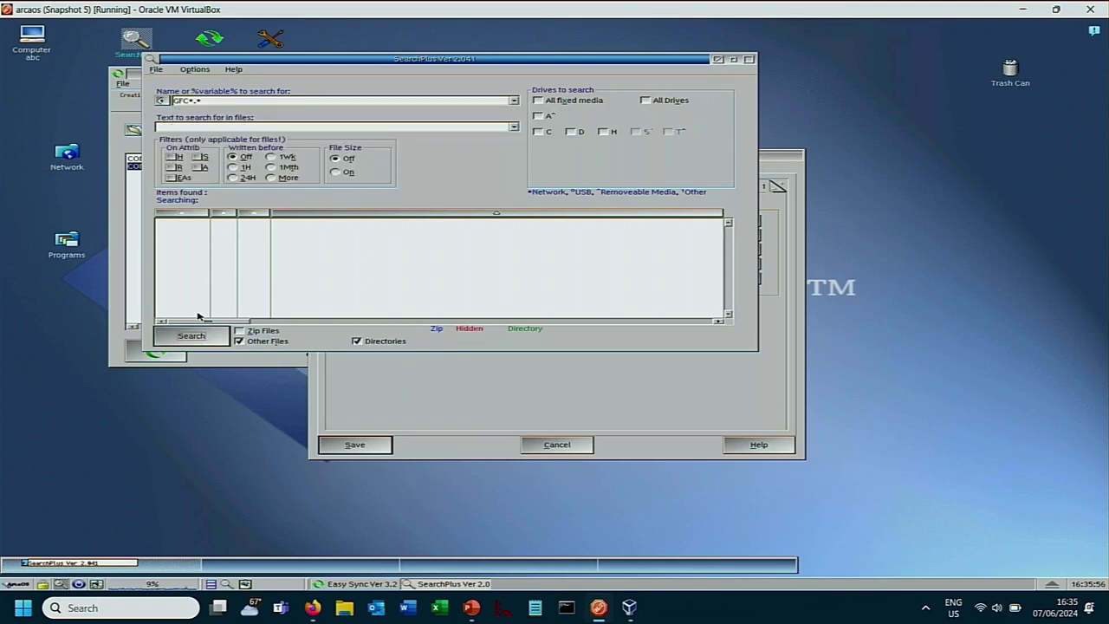
{"action": "left_click", "coordinate": [539, 133]}
{"action": "left_click", "coordinate": [578, 132]}
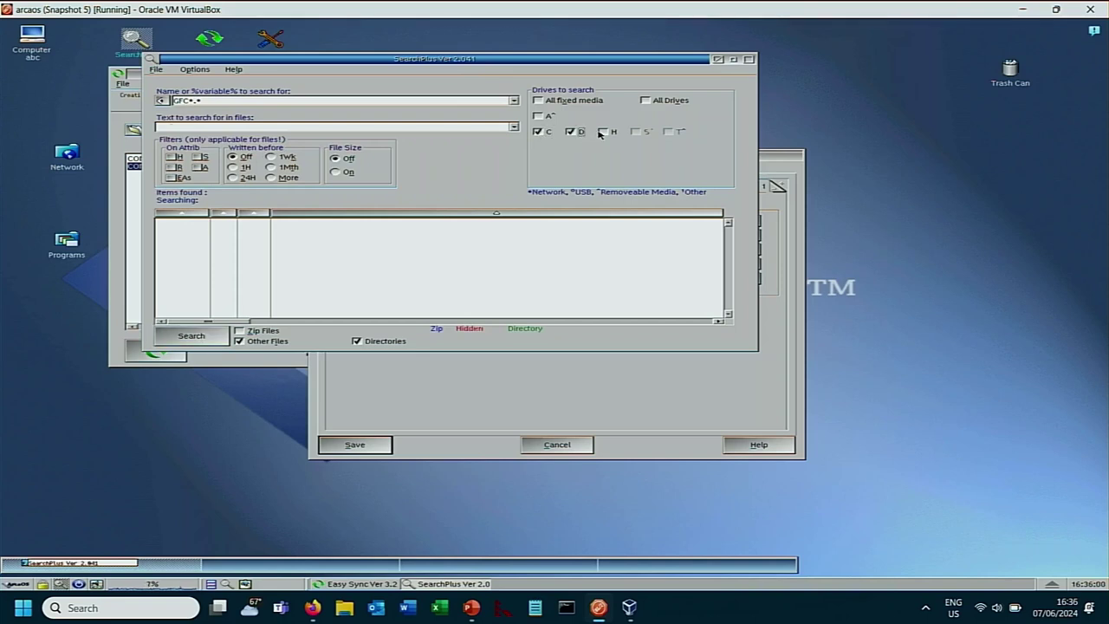
{"action": "left_click", "coordinate": [600, 131]}
{"action": "left_click", "coordinate": [193, 336]}
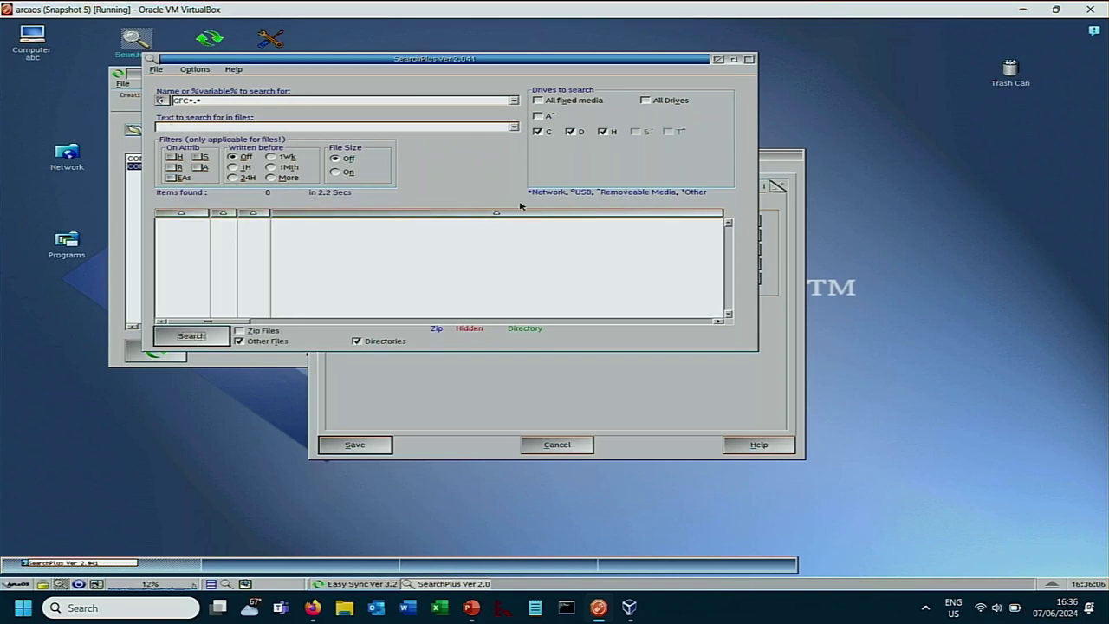
{"action": "left_click", "coordinate": [717, 58]}
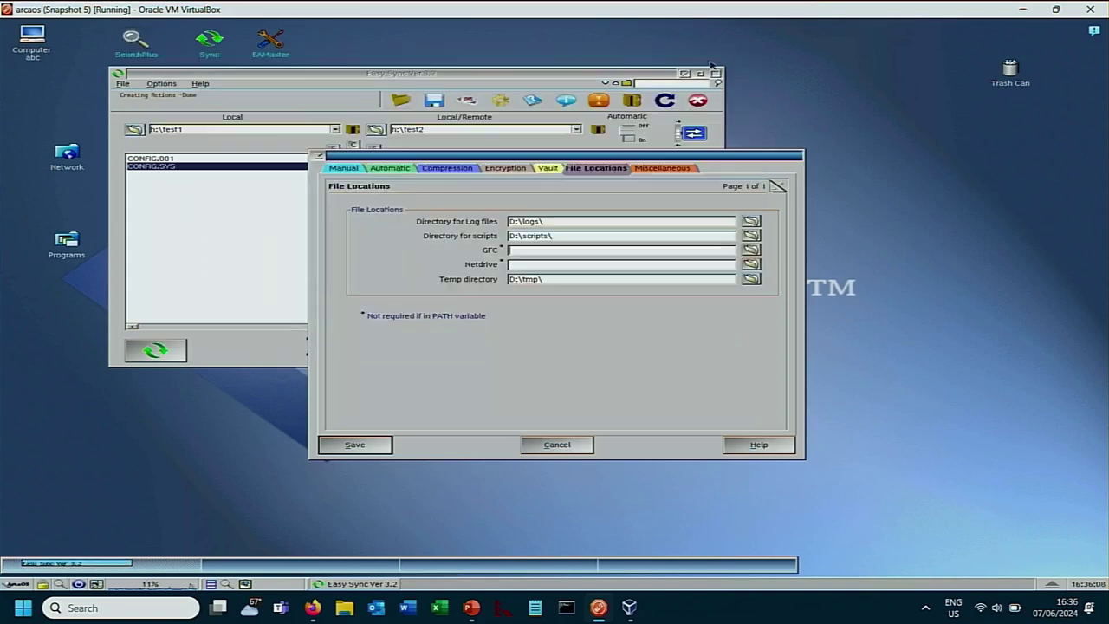
{"action": "left_click", "coordinate": [559, 445]}
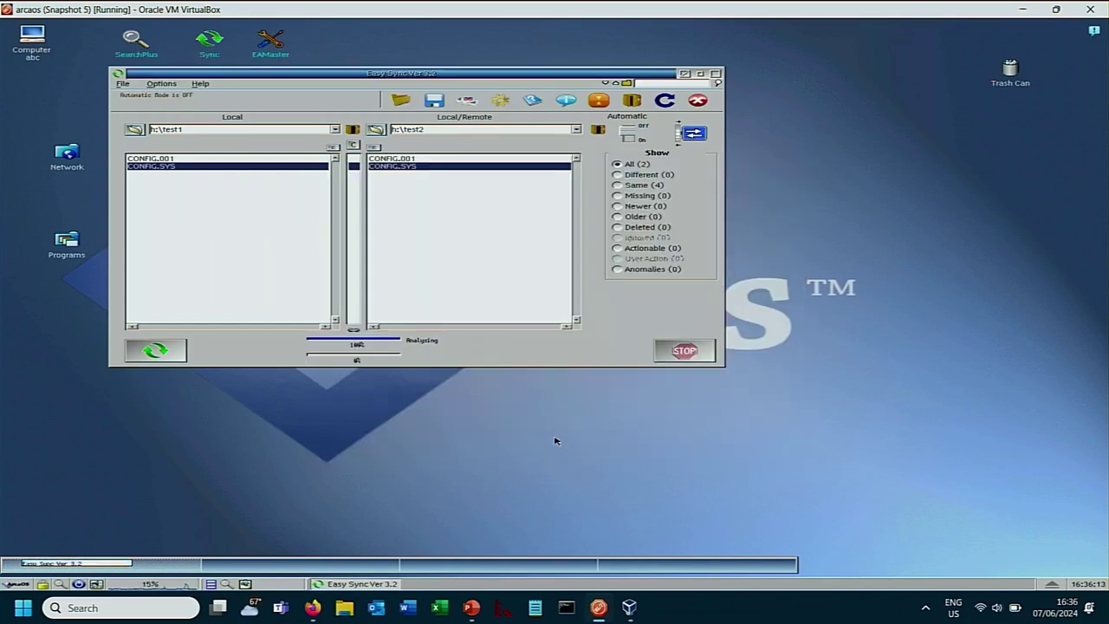
Step: Compare the dates and sizes of CONFIG.001 and CONFIG.SYS between h:\test1 and h:\test2 in their query details
{"action": "double_click", "coordinate": [232, 159]}
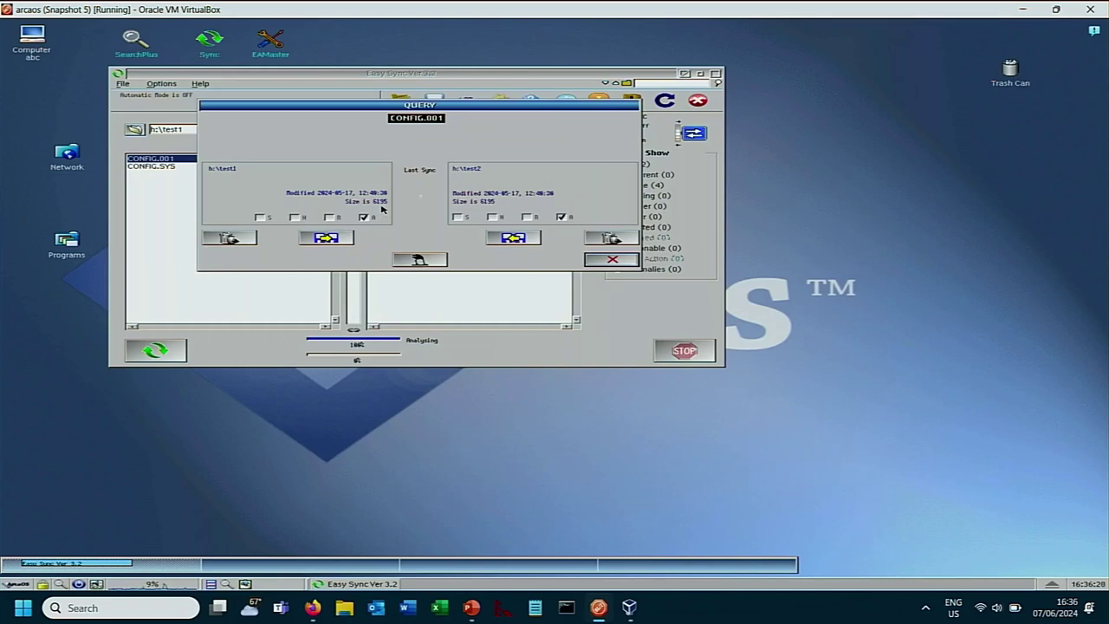
{"action": "left_click", "coordinate": [611, 259]}
{"action": "double_click", "coordinate": [374, 168]}
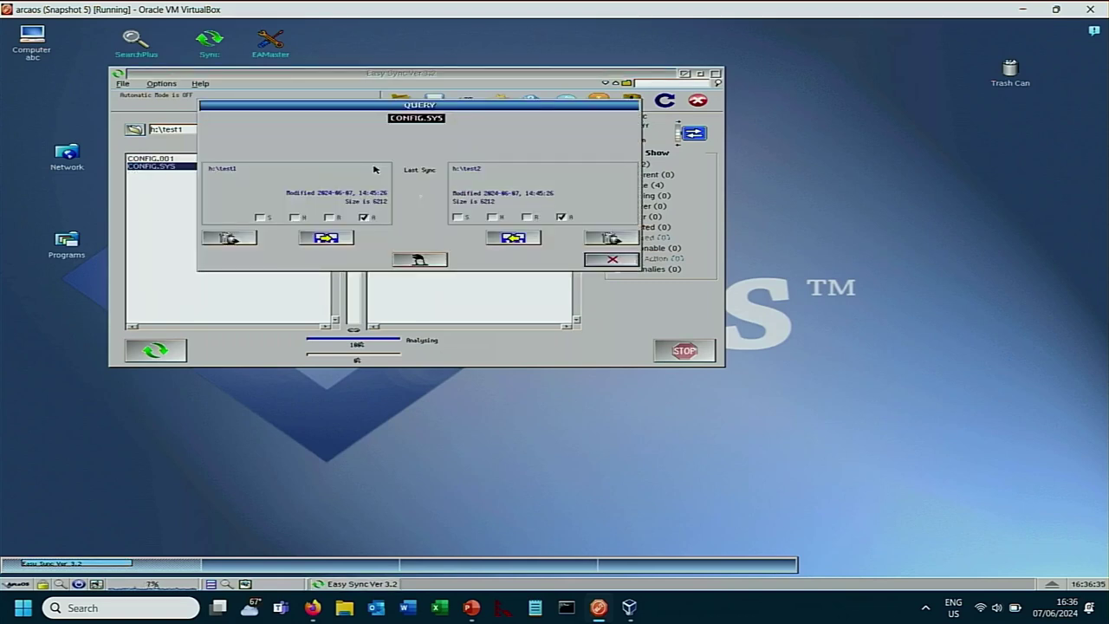
{"action": "left_click", "coordinate": [618, 259]}
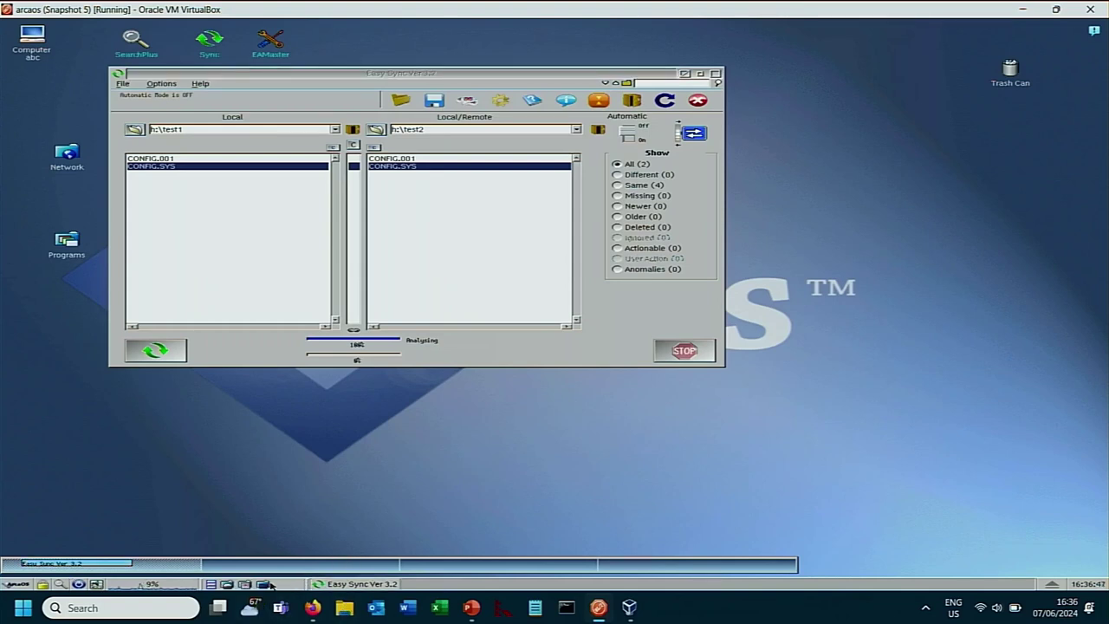
Step: Open a windowed 4OS/2 command session and move it clear of the local file list
{"action": "left_click", "coordinate": [263, 585]}
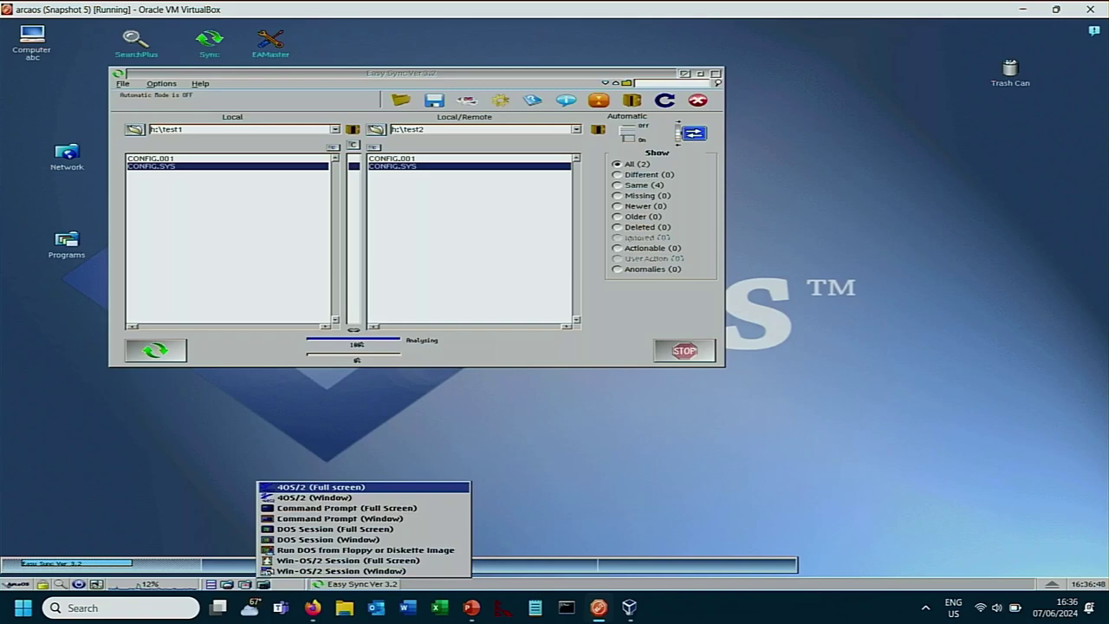
{"action": "left_click", "coordinate": [285, 500]}
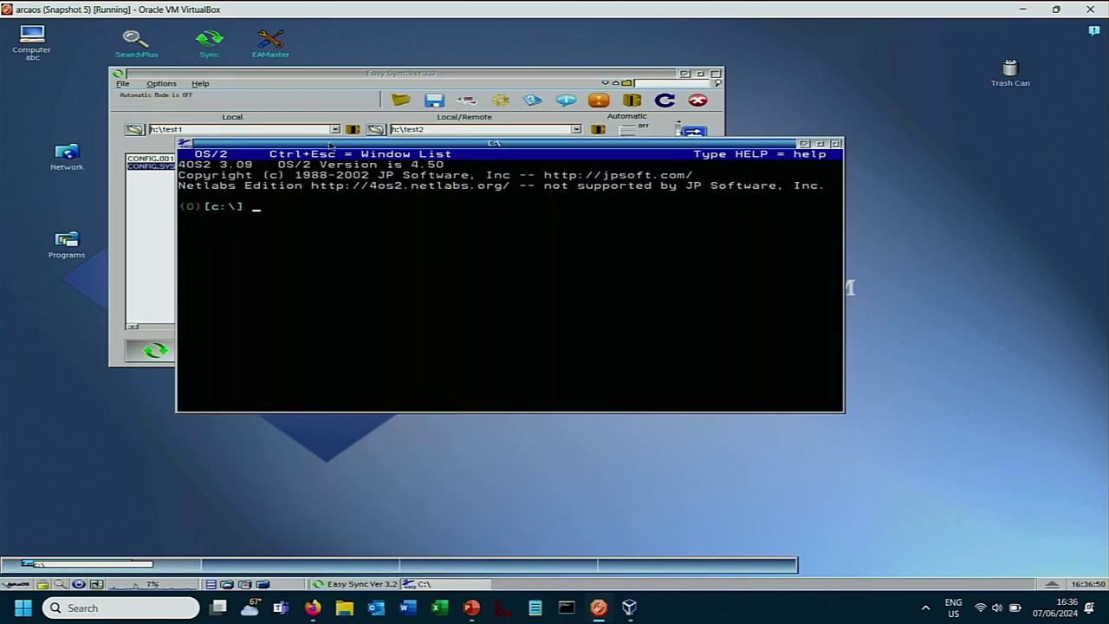
{"action": "left_click_drag", "start_coordinate": [327, 145], "coordinate": [554, 227]}
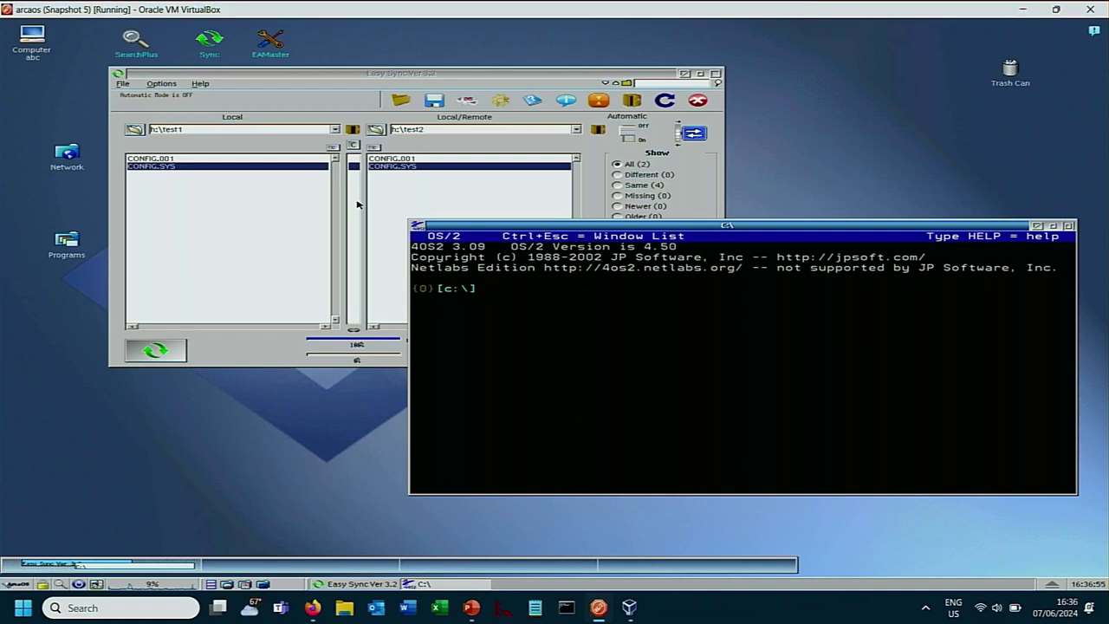
Step: Open h:\test1\CONFIG.001 in the text editor from the command line with ae
{"action": "type", "text": "e h:\\test"}
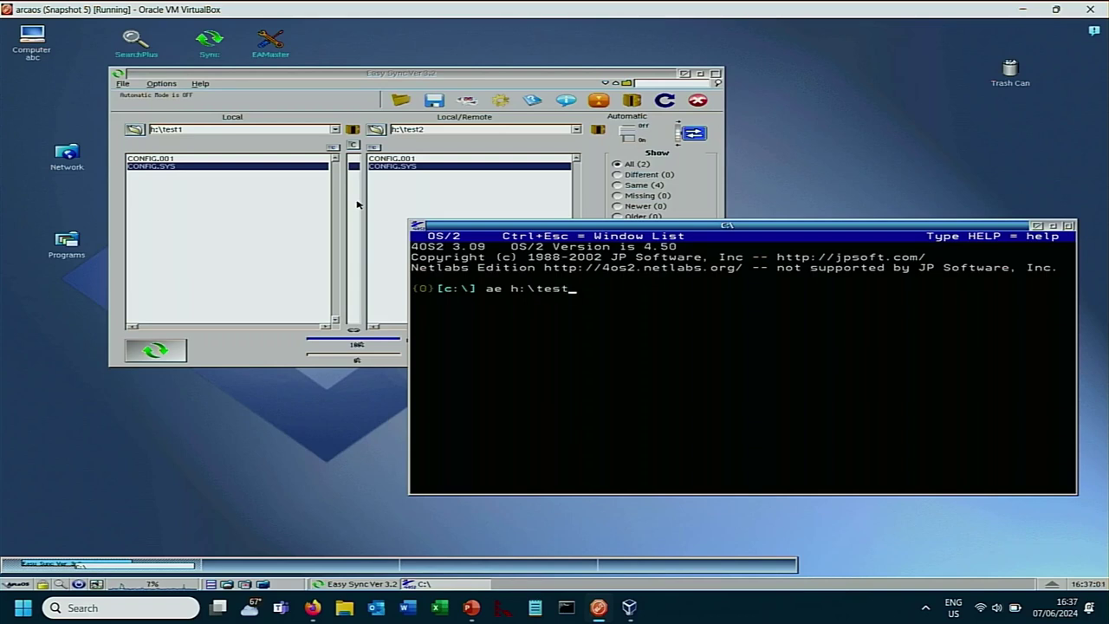
{"action": "type", "text": "1\\con"}
{"action": "key", "text": "Tab"}
{"action": "key", "text": "Return"}
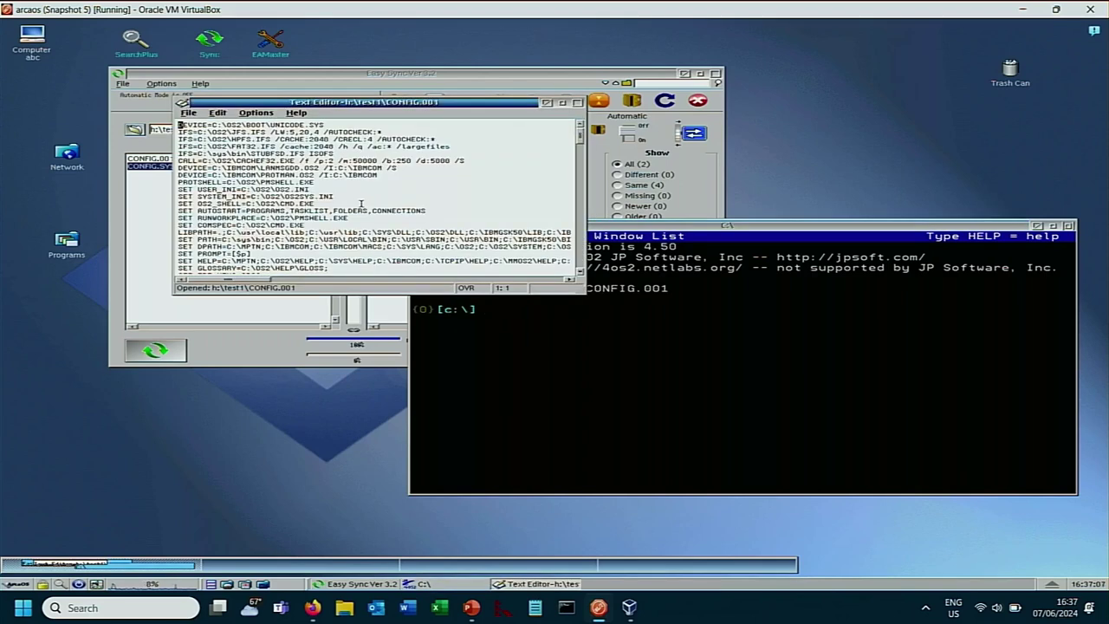
Step: Delete "DEVICE=" from the first line of CONFIG.001, close the editor and discard the change
{"action": "key", "text": "Delete"}
{"action": "key", "text": "Delete"}
{"action": "key", "text": "Delete"}
{"action": "key", "text": "Delete"}
{"action": "key", "text": "Delete"}
{"action": "key", "text": "Delete"}
{"action": "key", "text": "Delete"}
{"action": "key", "text": "Delete"}
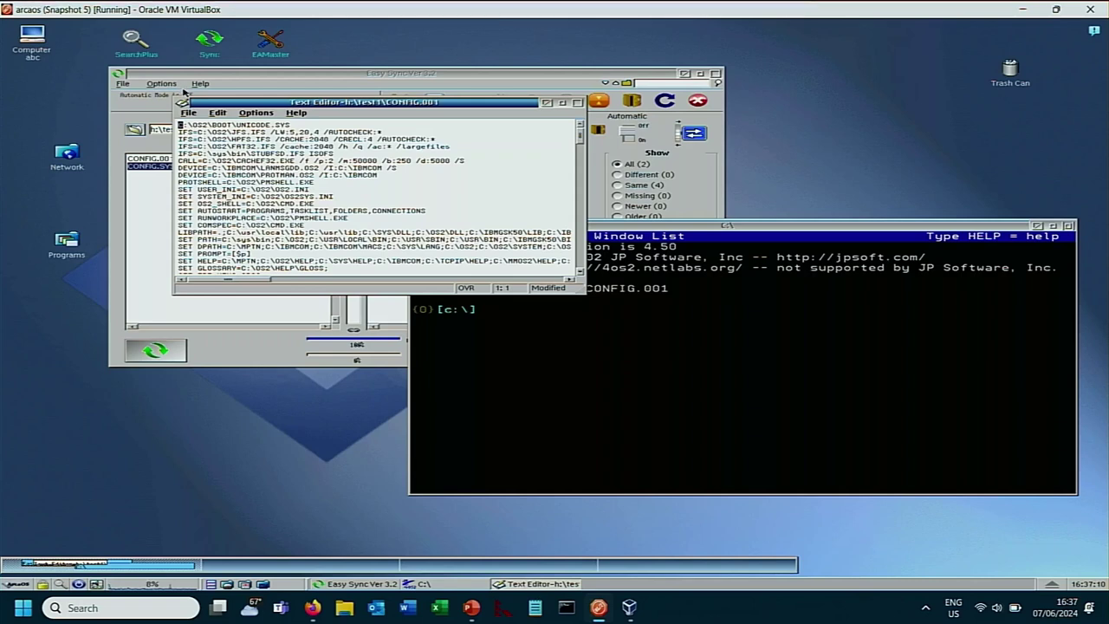
{"action": "left_click", "coordinate": [548, 104]}
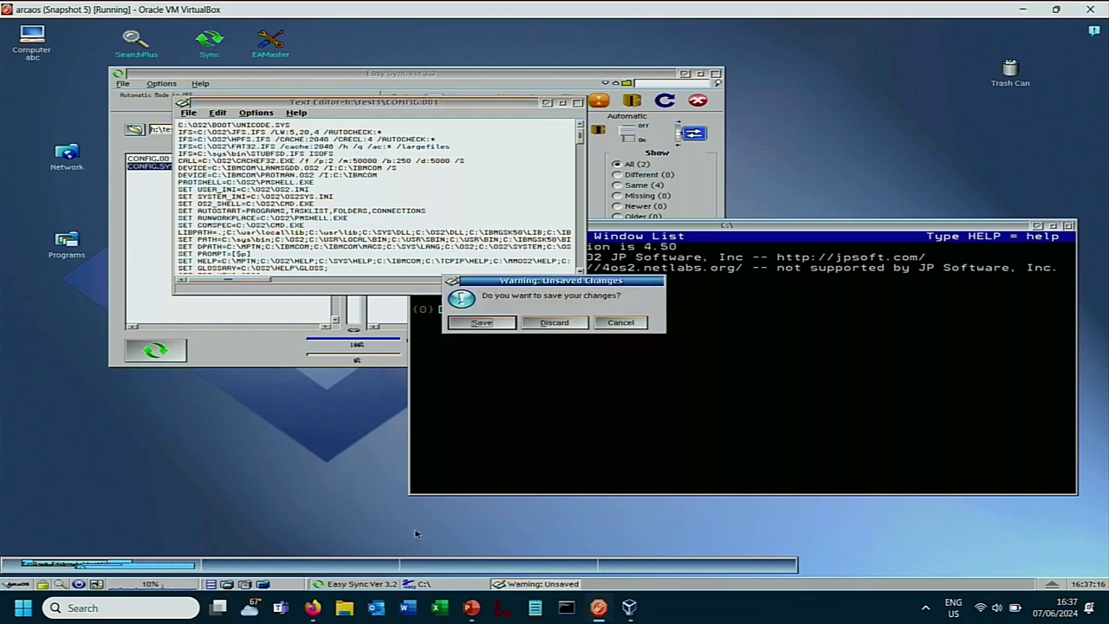
{"action": "left_click", "coordinate": [549, 331]}
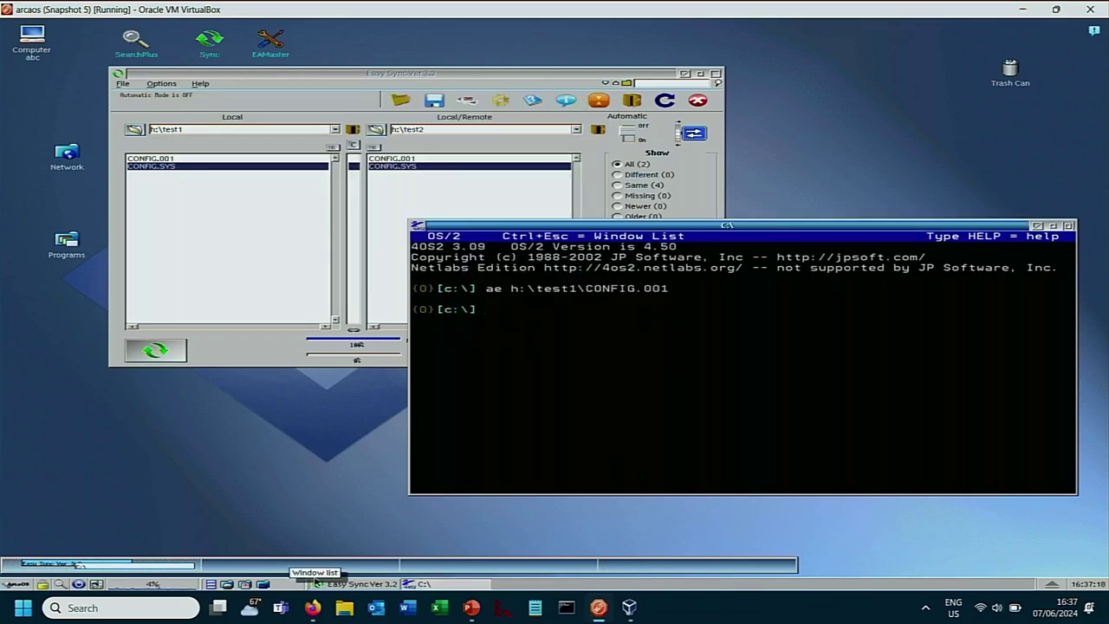
Step: Reopen h:\test1\CONFIG.001 with the previous command, save it without edits, and close the editor and command session
{"action": "key", "text": "Up"}
{"action": "key", "text": "Return"}
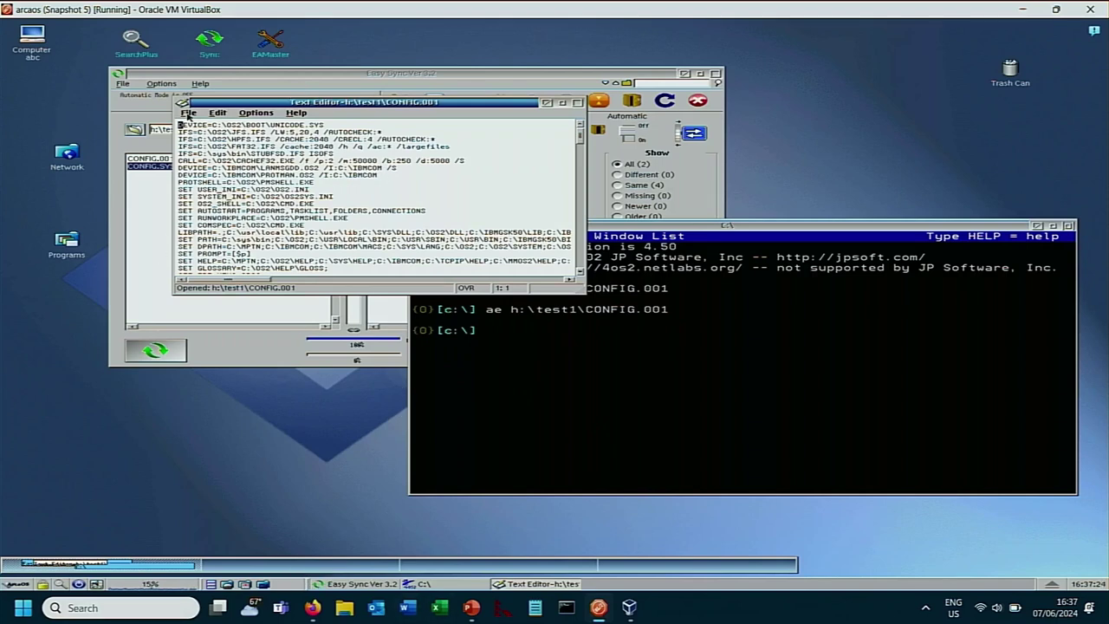
{"action": "left_click", "coordinate": [190, 114]}
{"action": "left_click", "coordinate": [198, 148]}
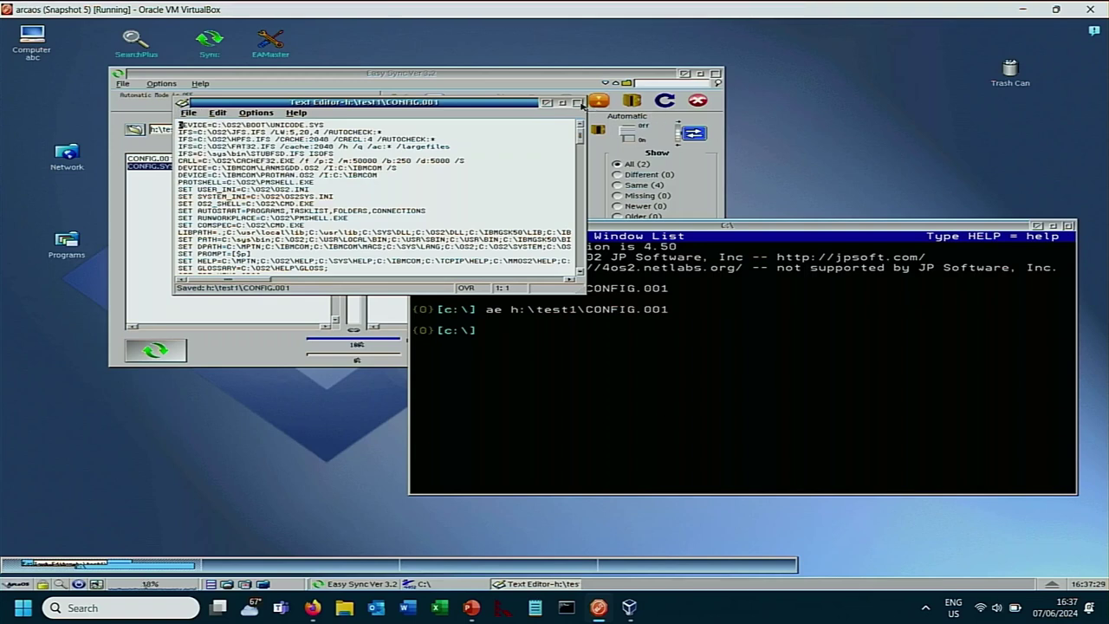
{"action": "left_click", "coordinate": [548, 104]}
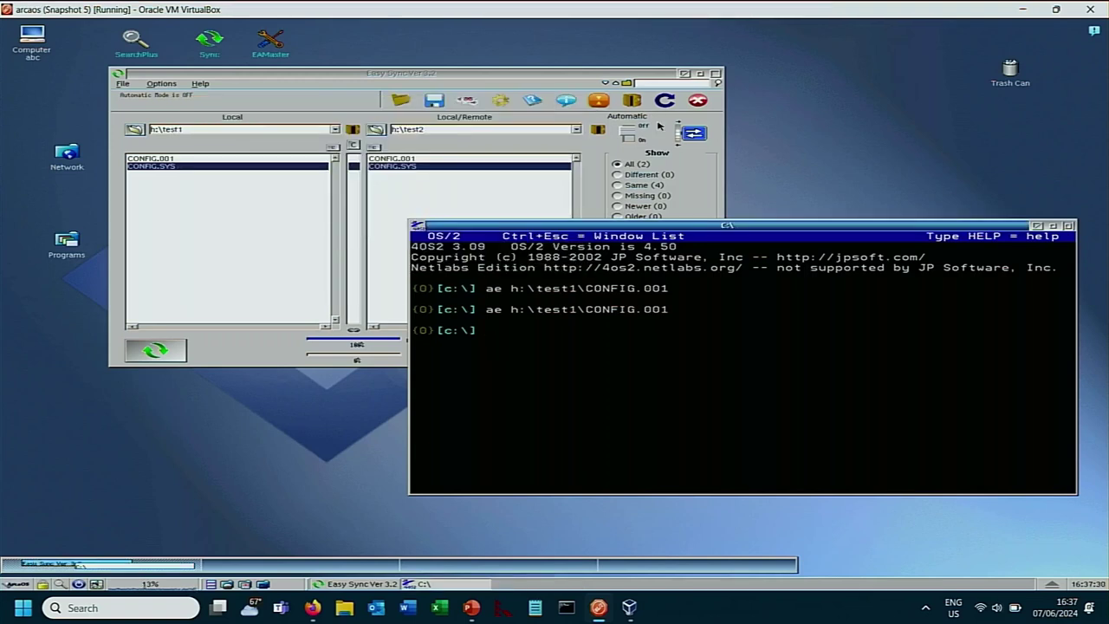
{"action": "left_click", "coordinate": [1038, 227]}
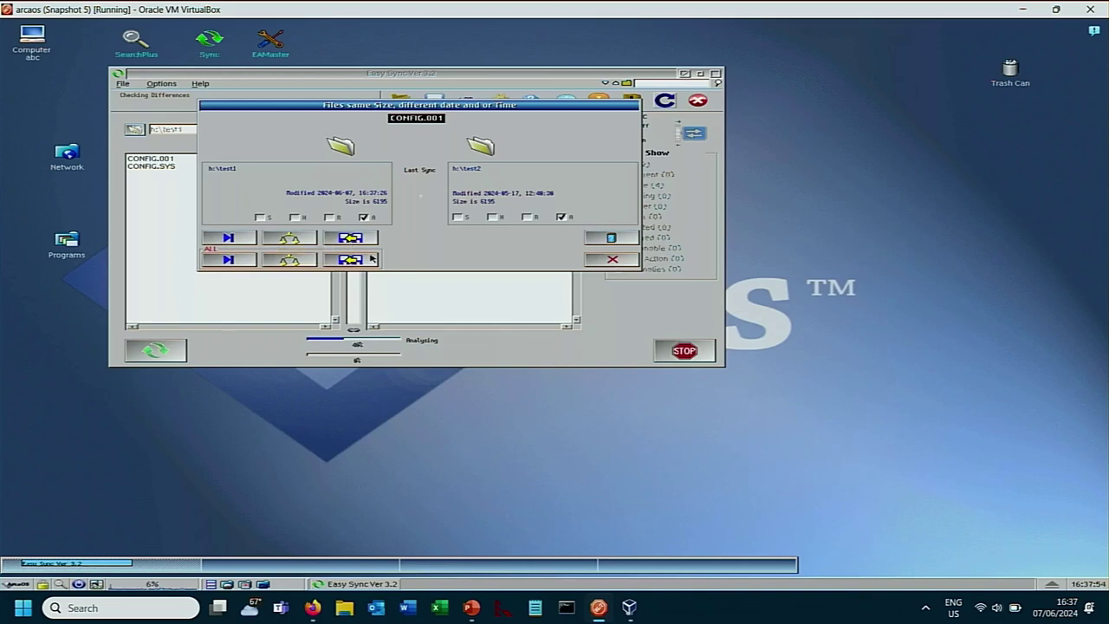
Step: Cancel the CONFIG.001 difference prompt, enable Check Files with MD5 (Auto) in the Manual settings and save
{"action": "left_click", "coordinate": [612, 259]}
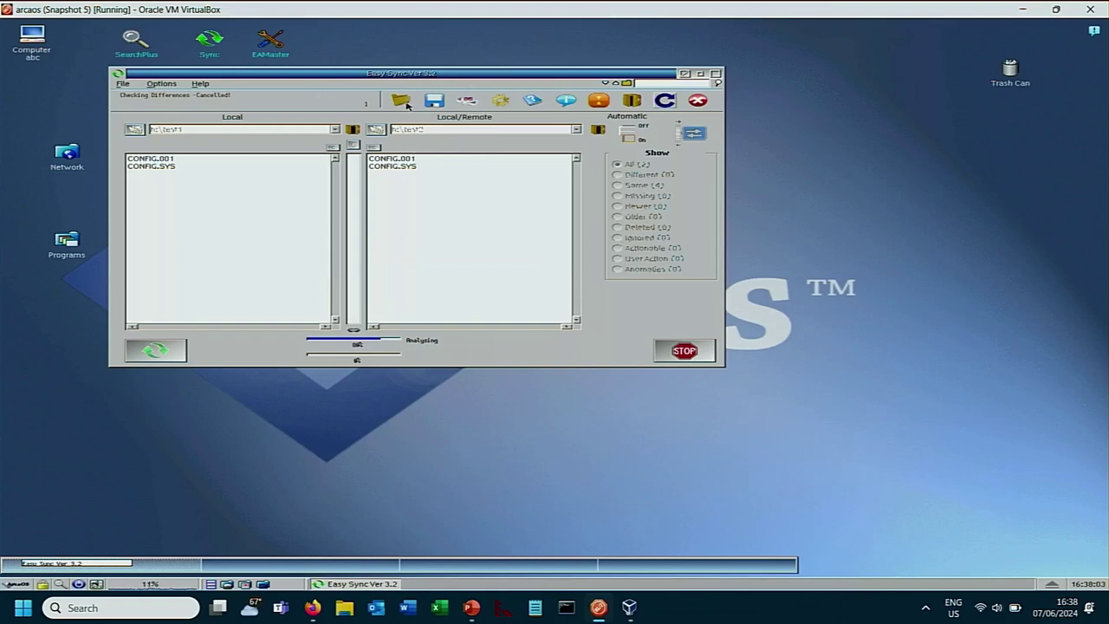
{"action": "left_click", "coordinate": [156, 85]}
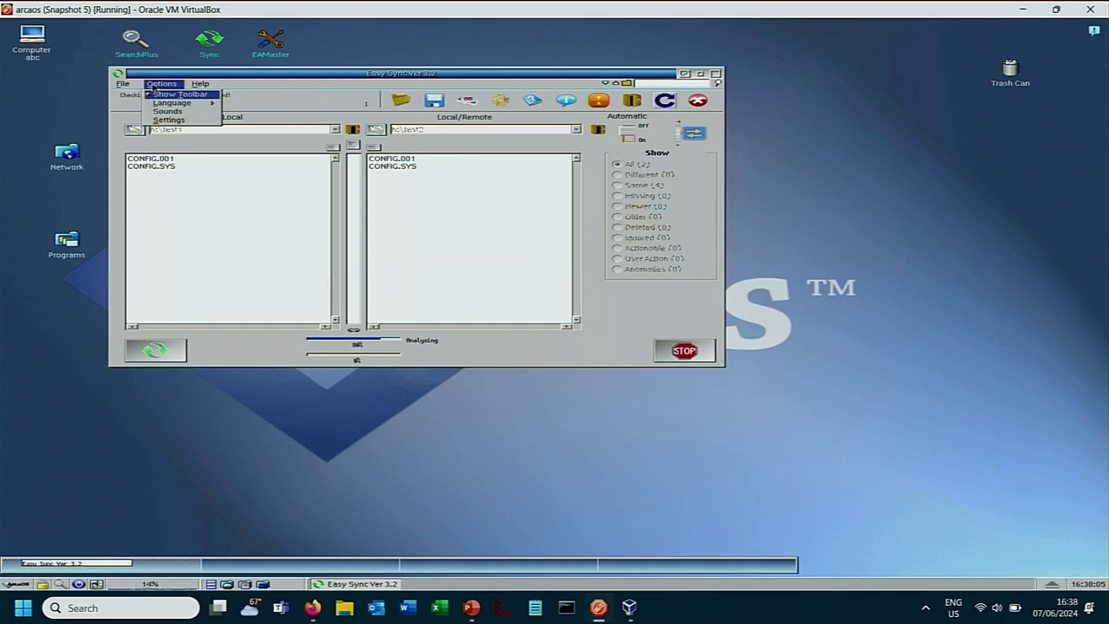
{"action": "left_click", "coordinate": [169, 120]}
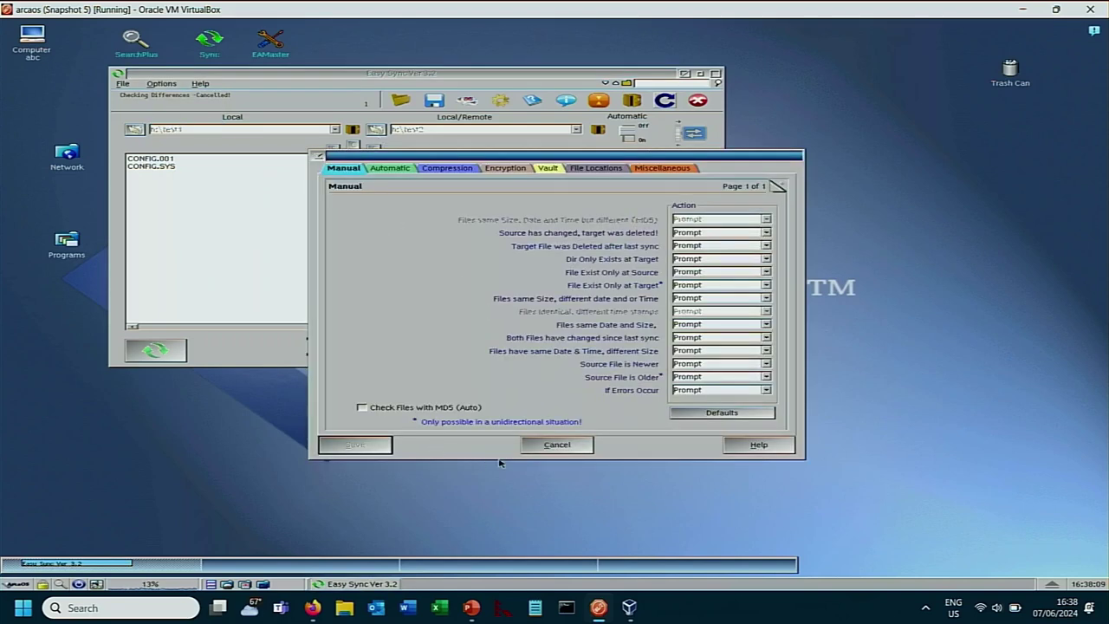
{"action": "left_click", "coordinate": [427, 407]}
{"action": "left_click", "coordinate": [368, 448]}
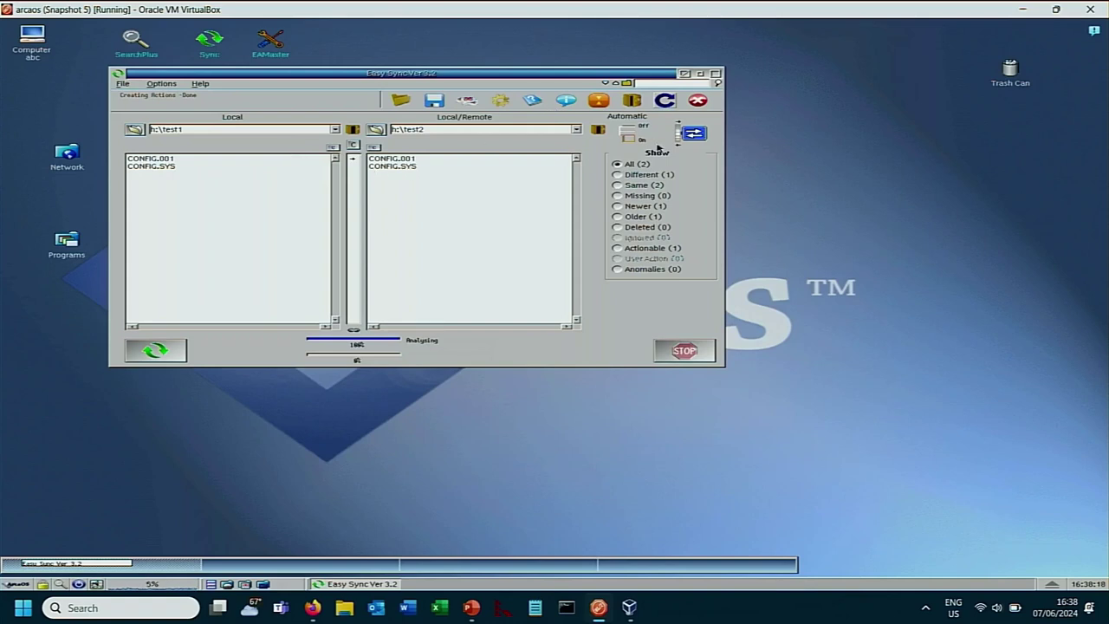
Step: Turn on Automatic mode and examine CONFIG.001's query details, trying the help
{"action": "left_click", "coordinate": [627, 140]}
{"action": "double_click", "coordinate": [373, 159]}
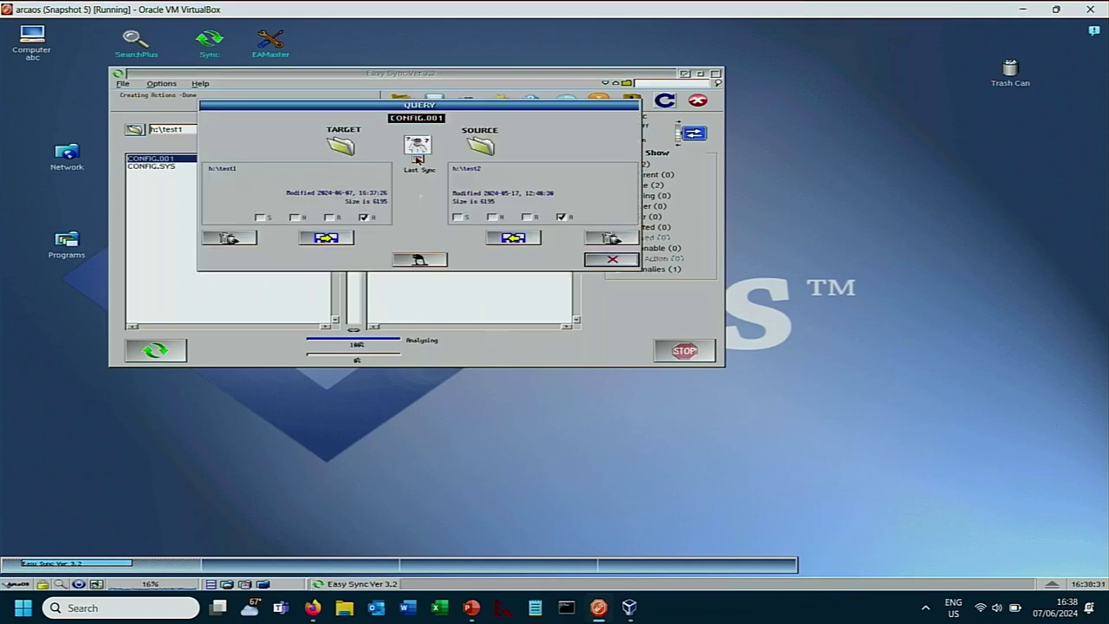
{"action": "key", "text": "Escape"}
{"action": "key", "text": "F1"}
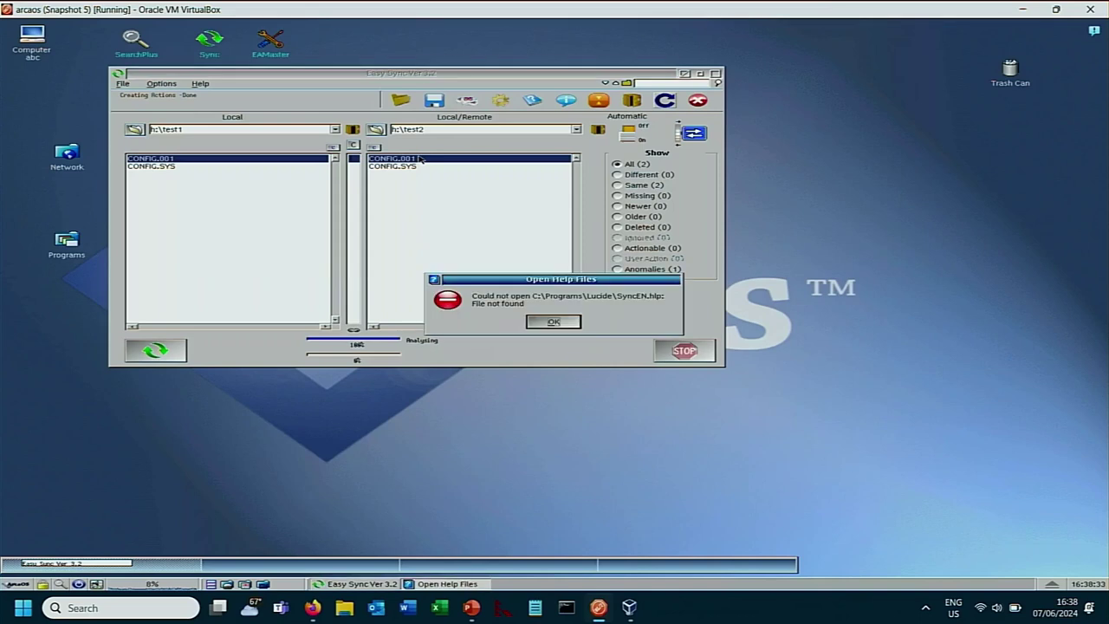
{"action": "left_click", "coordinate": [548, 324]}
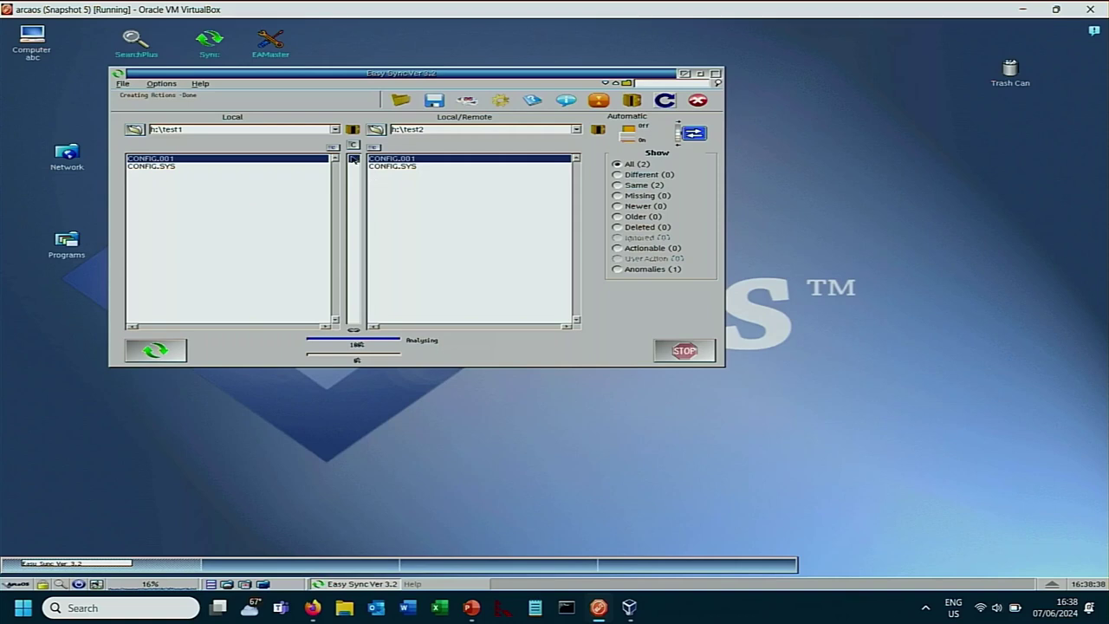
Step: Ignore both copies of CONFIG.001 through its query, select CONFIG.SYS, synchronize the folders and acknowledge the completed transfer
{"action": "double_click", "coordinate": [389, 160]}
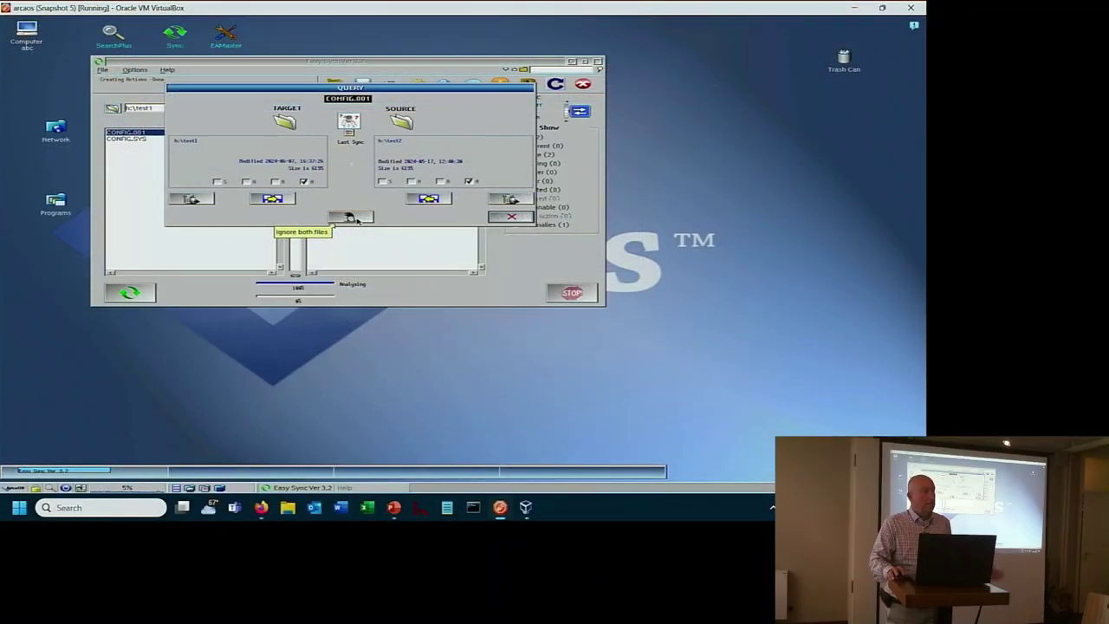
{"action": "left_click", "coordinate": [356, 219]}
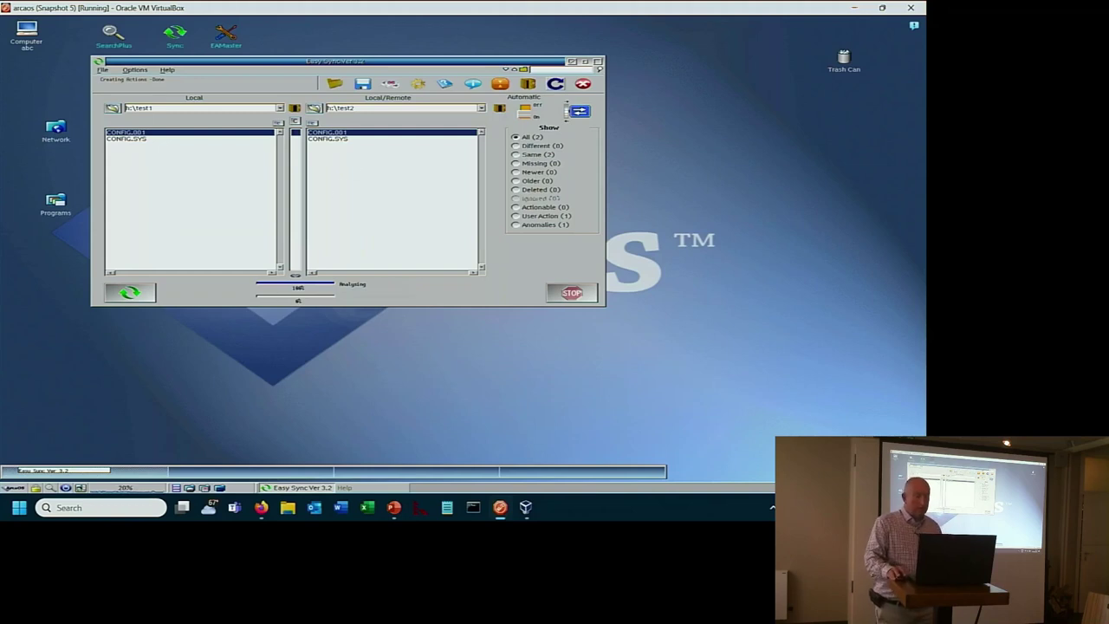
{"action": "left_click", "coordinate": [335, 139]}
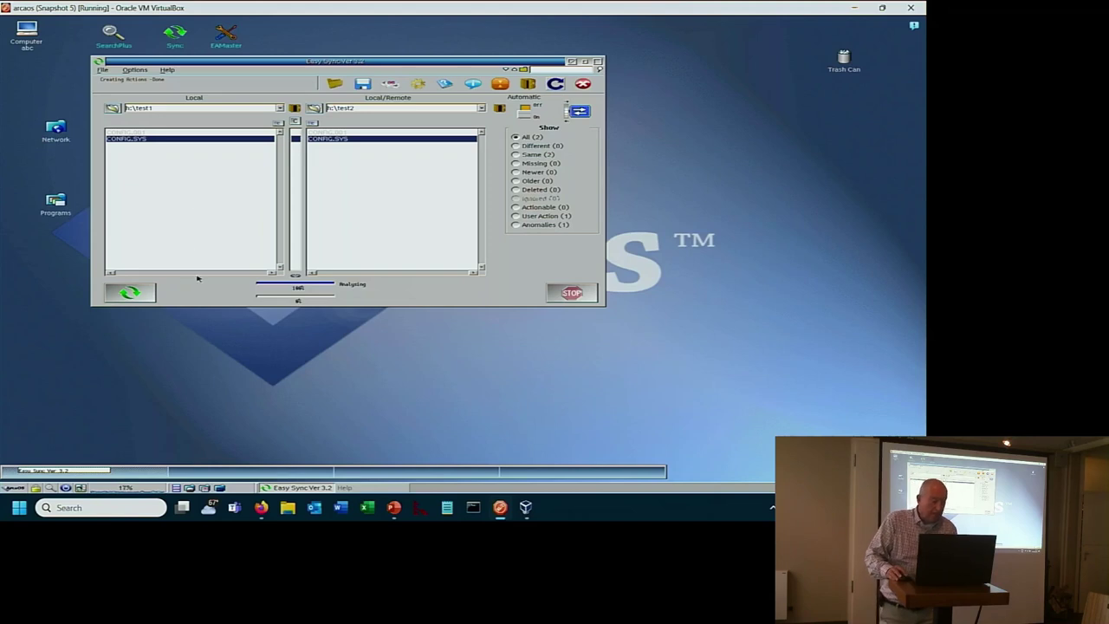
{"action": "left_click", "coordinate": [153, 293]}
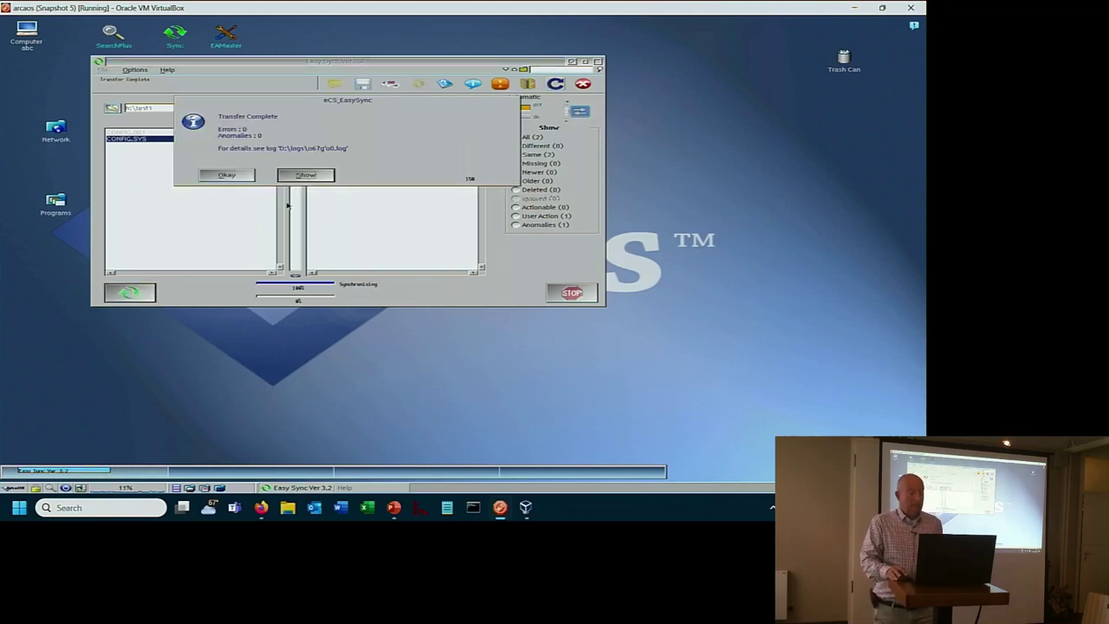
{"action": "left_click", "coordinate": [229, 178]}
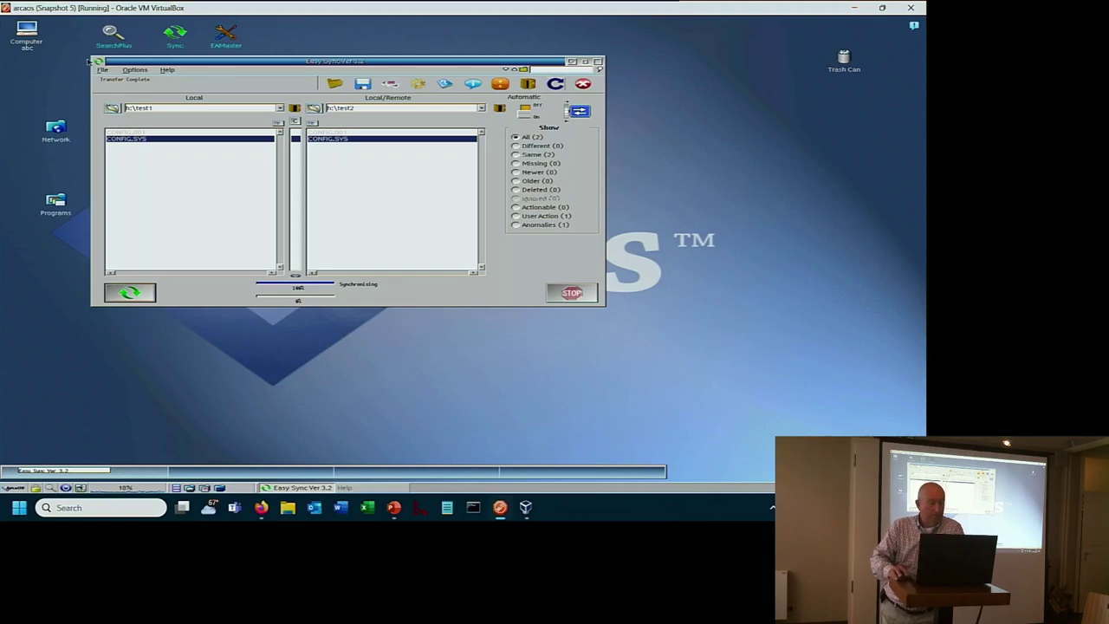
Step: Try enabling Sound Check in the sound options and cancel the dialog
{"action": "left_click", "coordinate": [130, 69]}
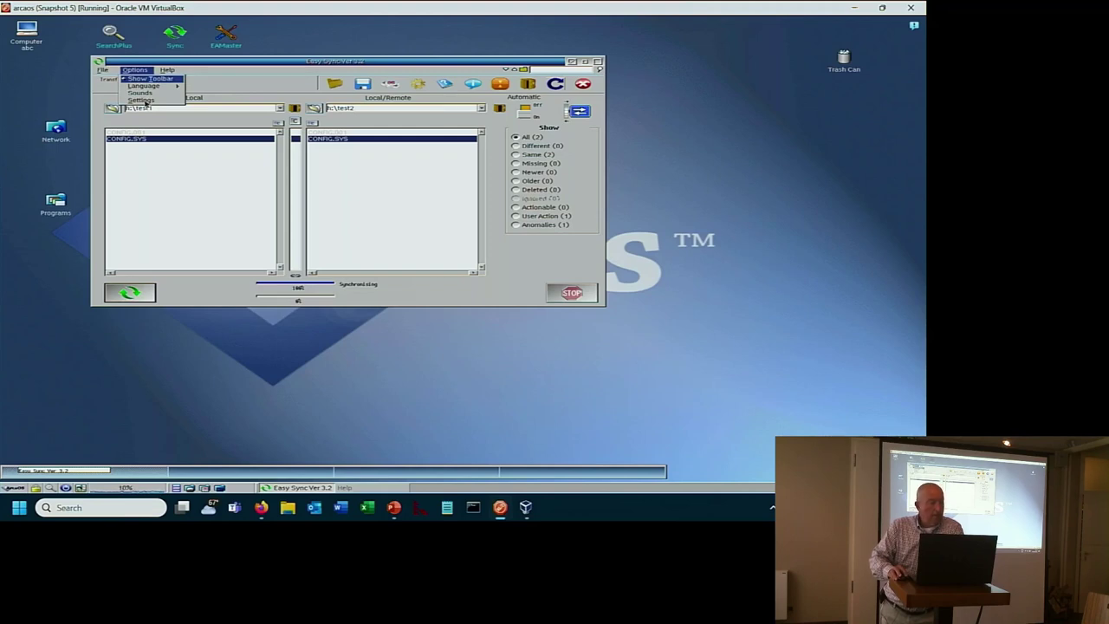
{"action": "left_click", "coordinate": [142, 93]}
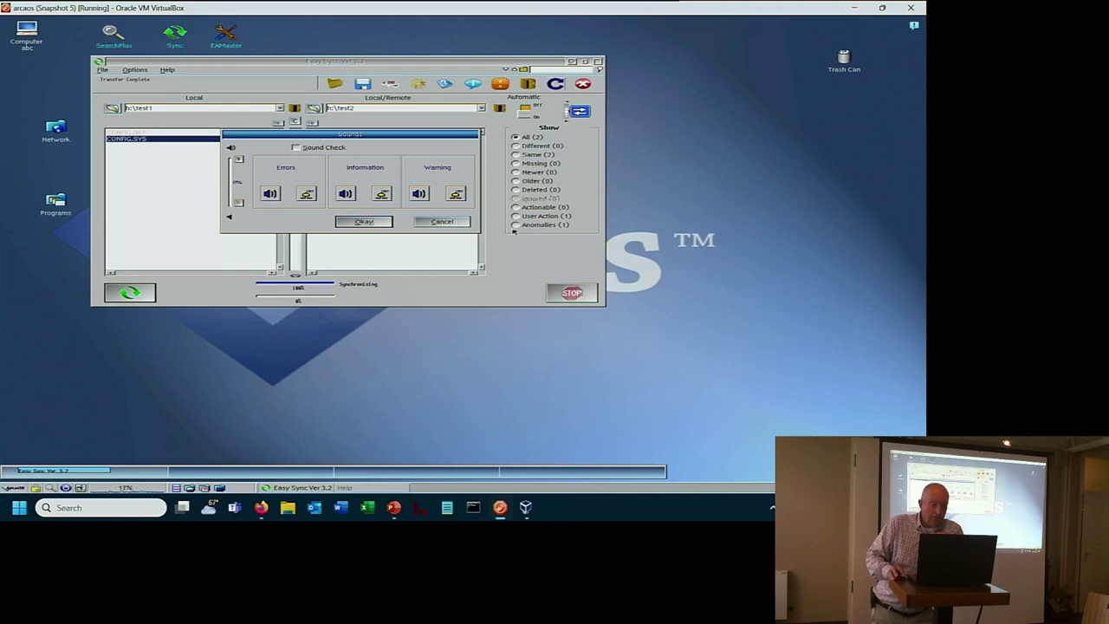
{"action": "left_click", "coordinate": [295, 148]}
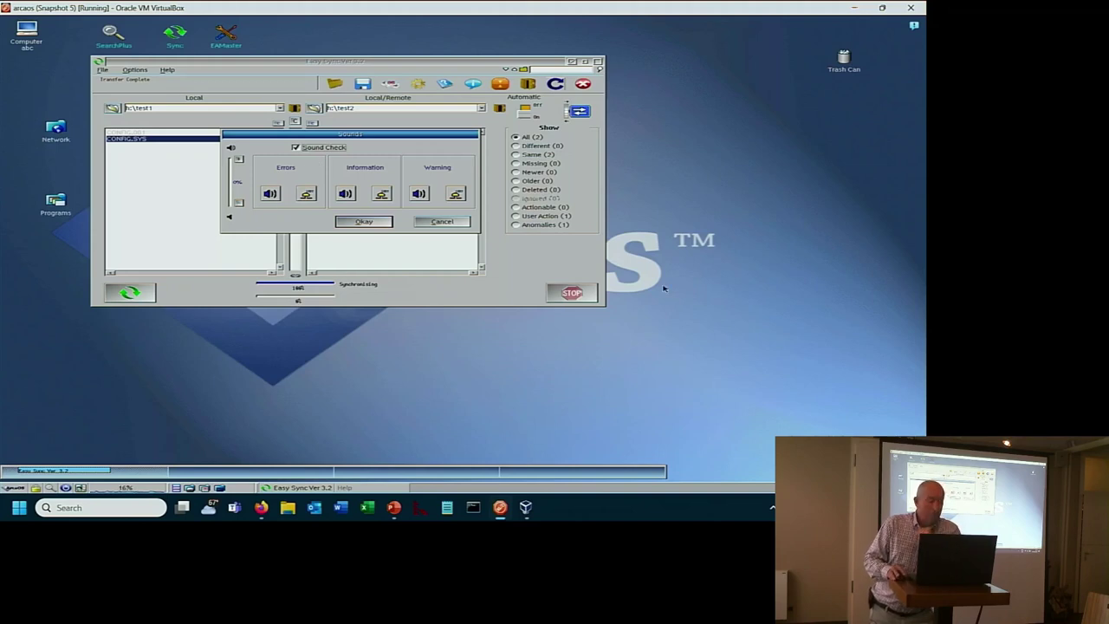
{"action": "left_click", "coordinate": [444, 223]}
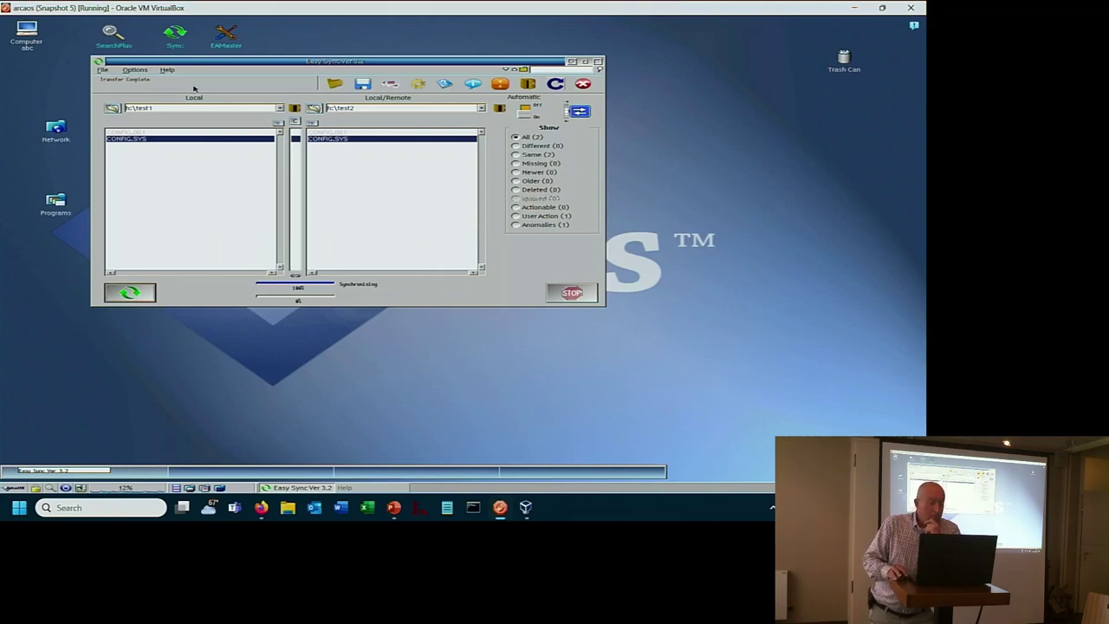
Step: Raise the volume in the sound options and cancel the dialog
{"action": "left_click", "coordinate": [134, 69]}
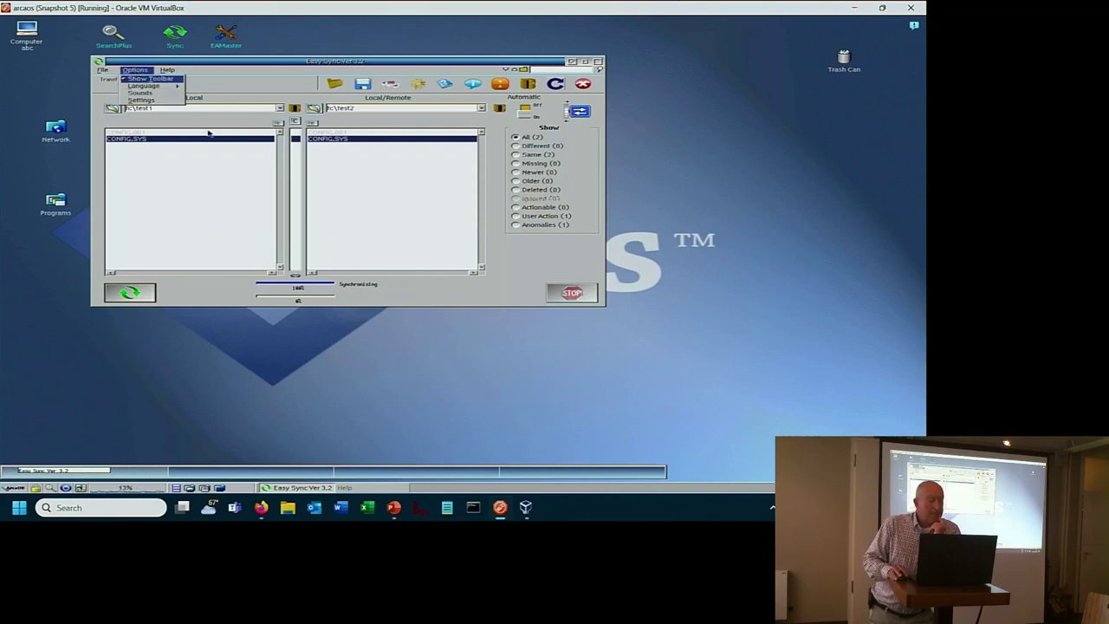
{"action": "left_click", "coordinate": [141, 93]}
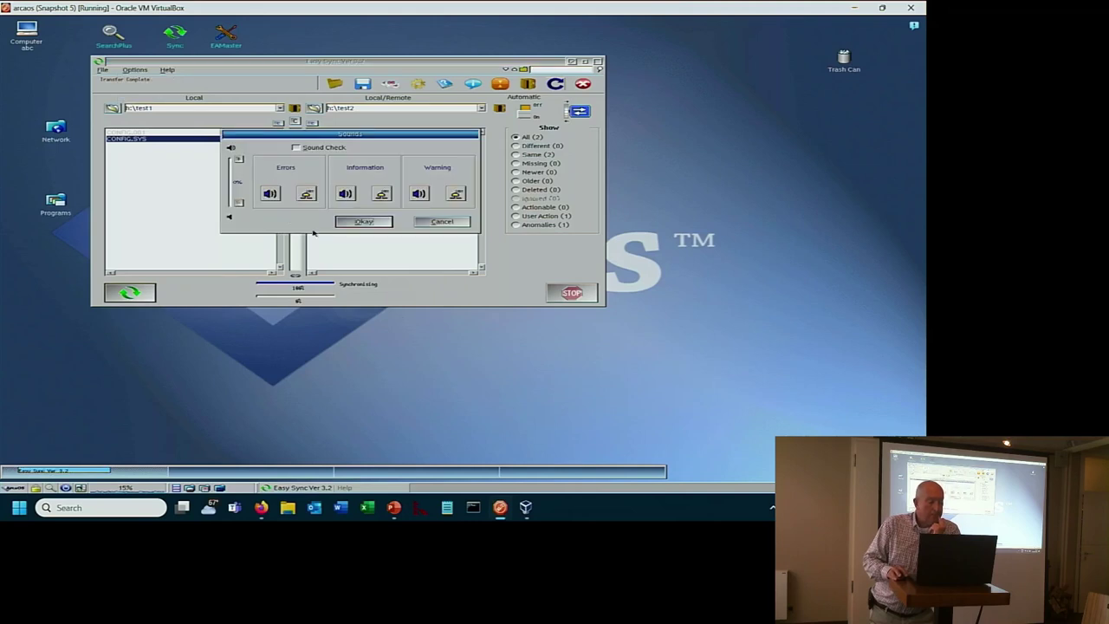
{"action": "left_click", "coordinate": [239, 161]}
{"action": "left_click", "coordinate": [240, 163]}
{"action": "left_click", "coordinate": [238, 161]}
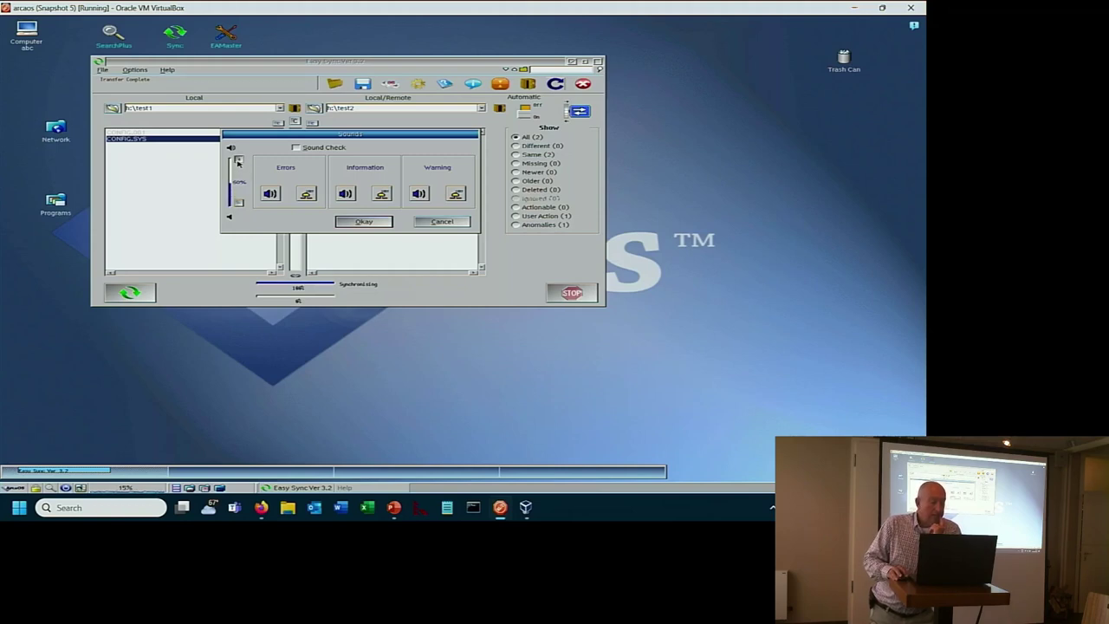
{"action": "left_click", "coordinate": [238, 161]}
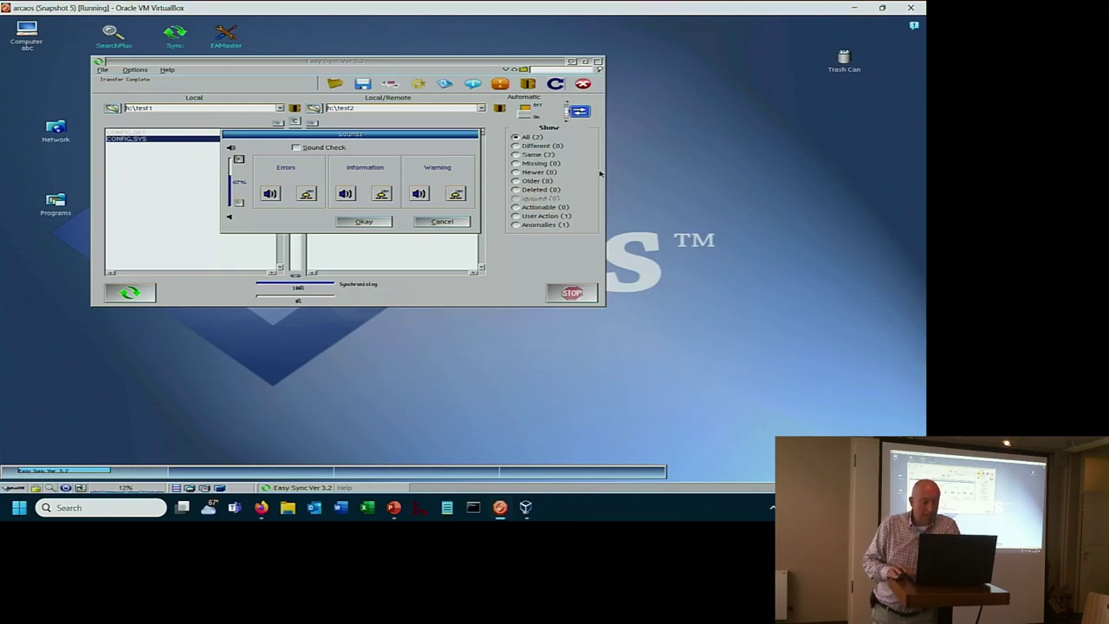
{"action": "left_click", "coordinate": [444, 224]}
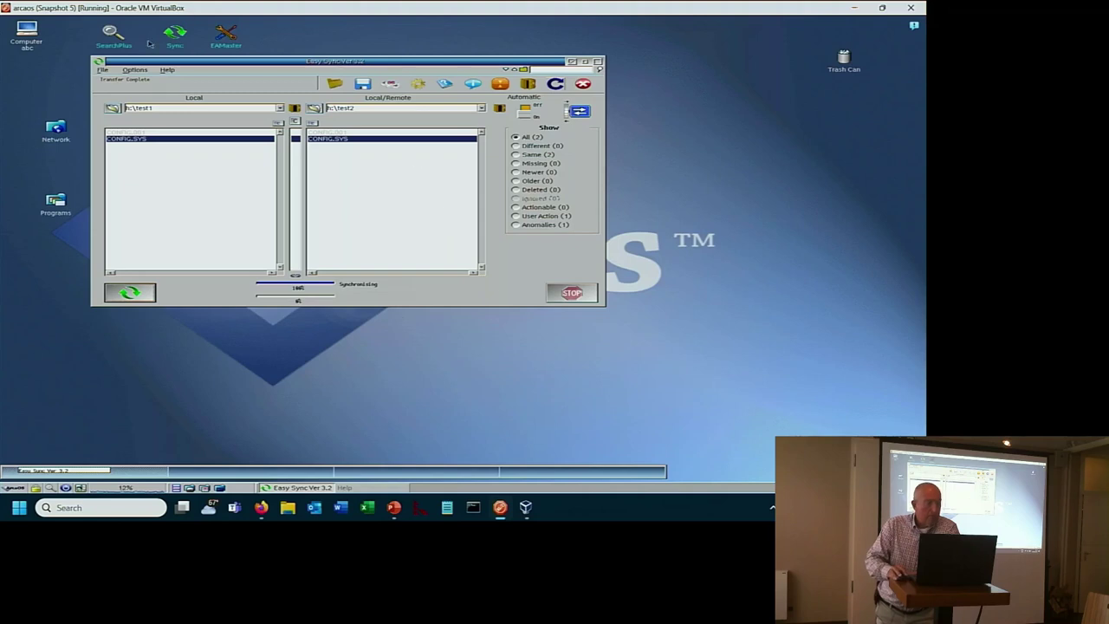
Step: Review the Manual and Automatic action settings and enable MD5 file checking for Automatic mode
{"action": "left_click", "coordinate": [146, 70]}
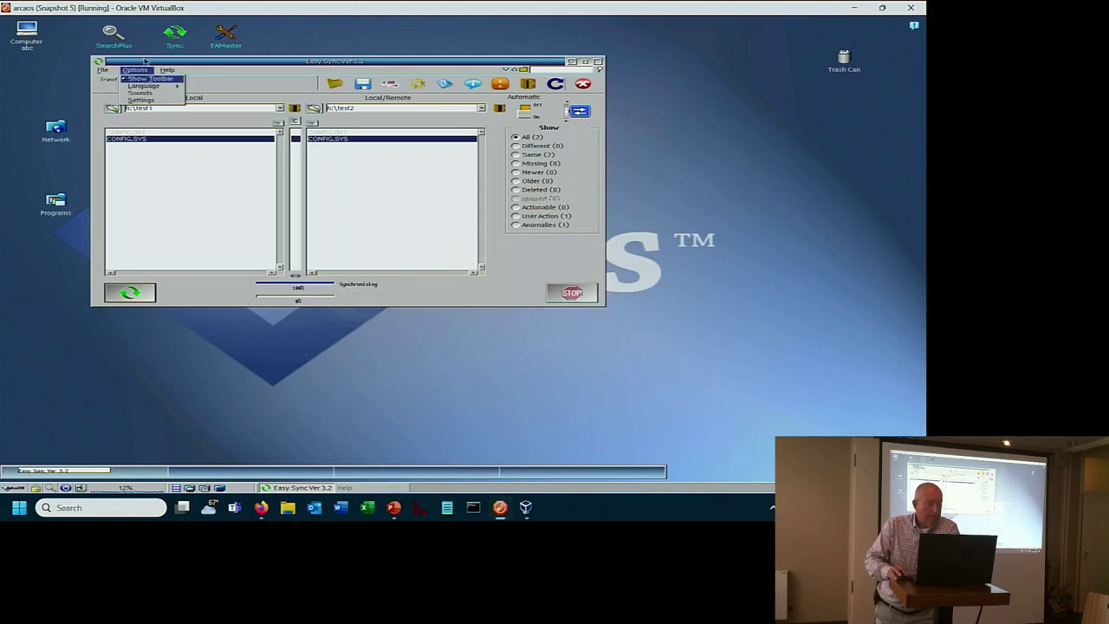
{"action": "left_click", "coordinate": [150, 101]}
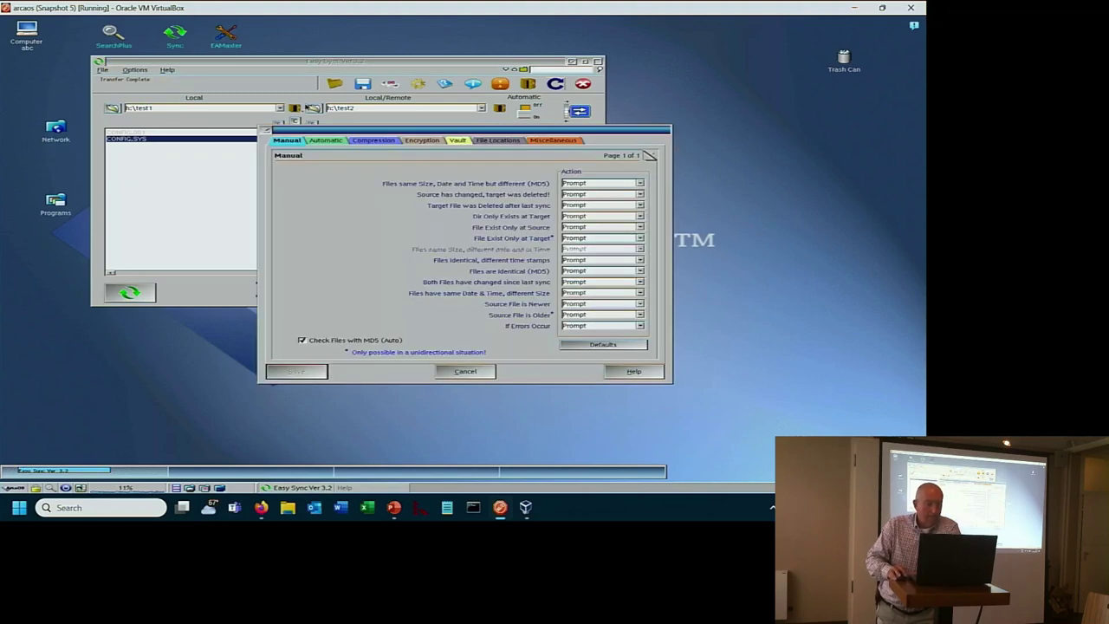
{"action": "left_click", "coordinate": [324, 142]}
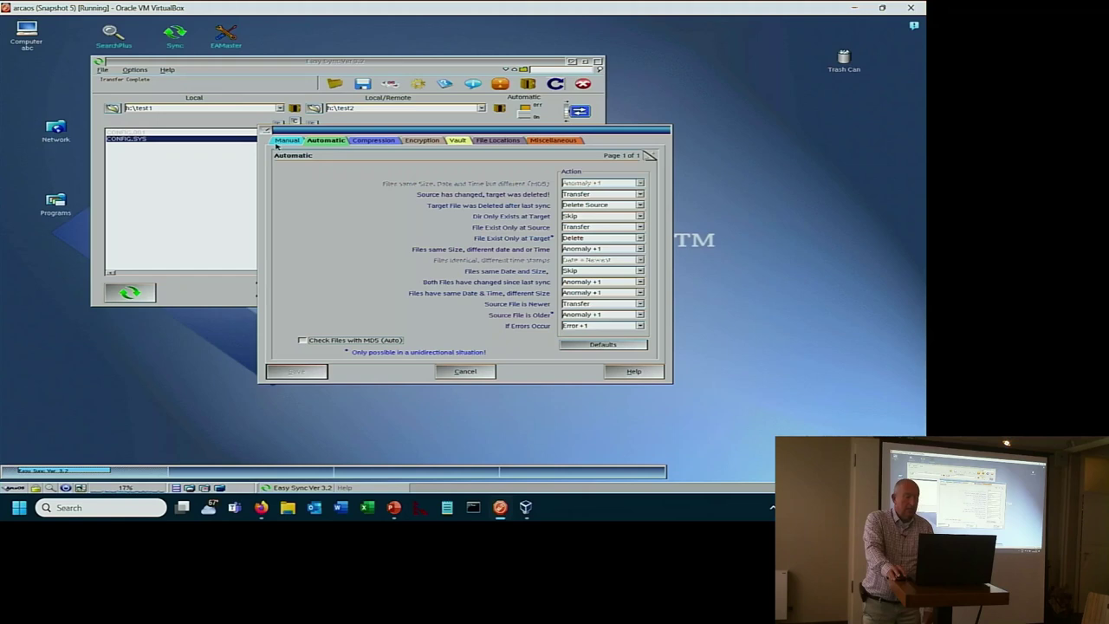
{"action": "left_click", "coordinate": [286, 141]}
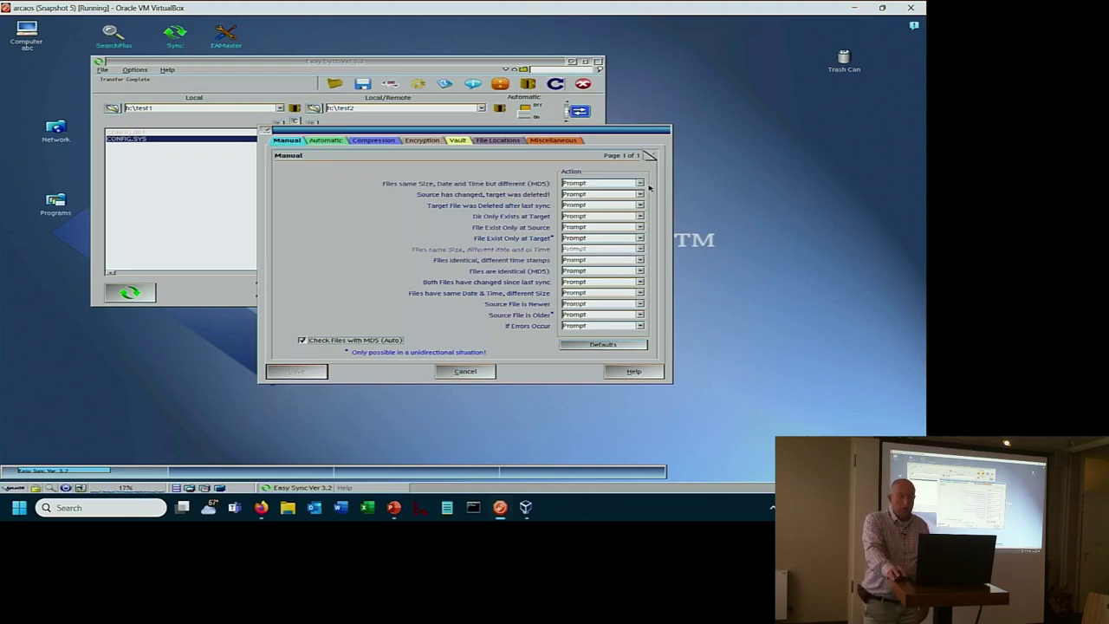
{"action": "left_click", "coordinate": [639, 183]}
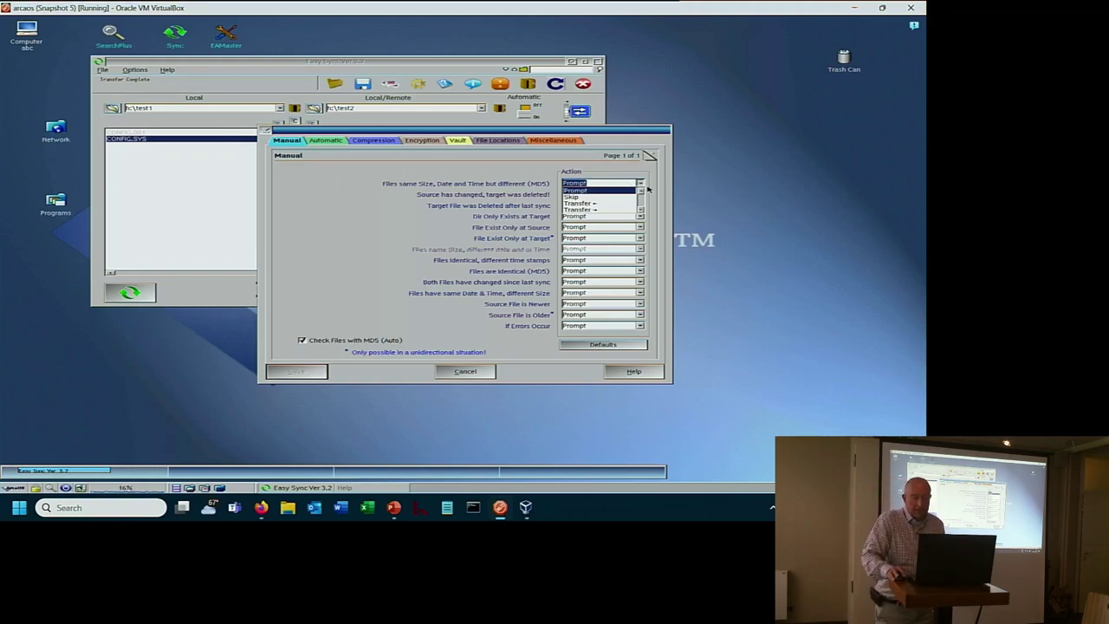
{"action": "left_click", "coordinate": [641, 182]}
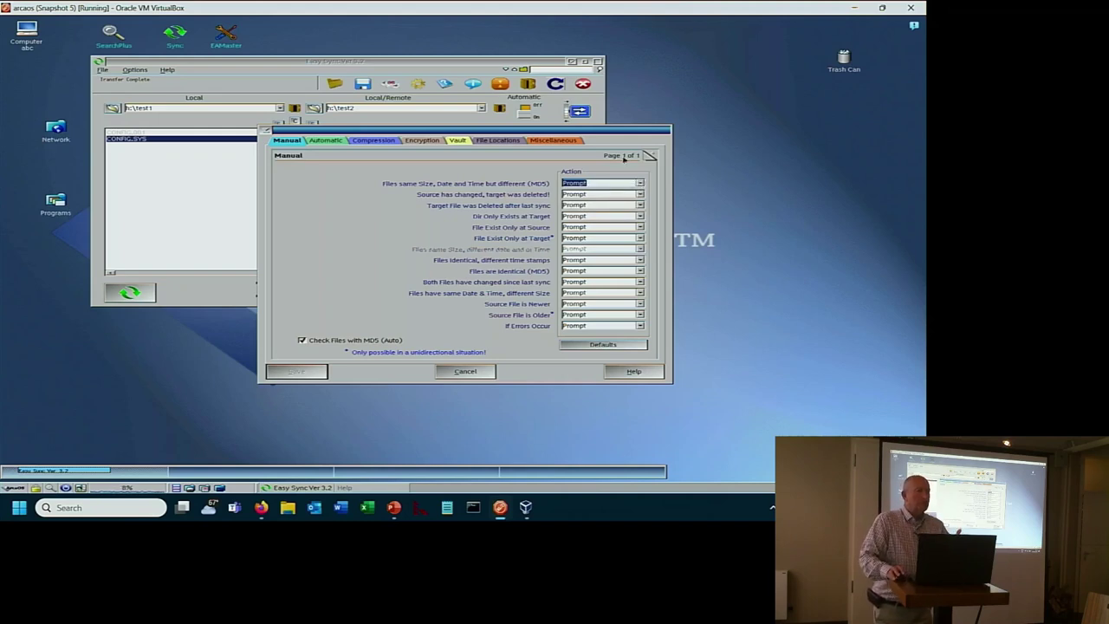
{"action": "left_click", "coordinate": [325, 140]}
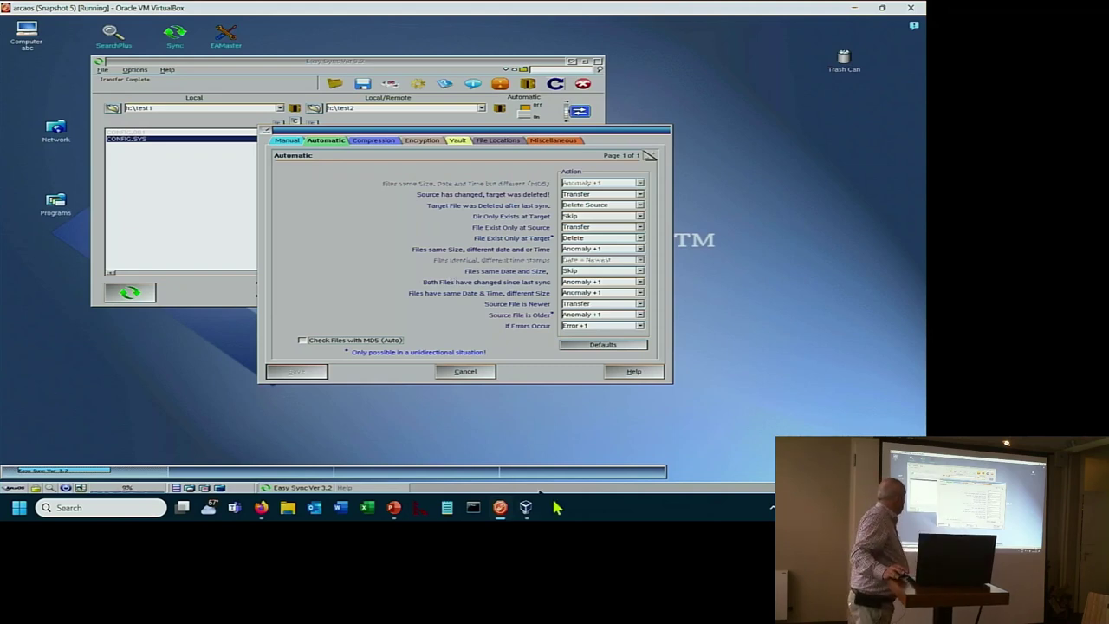
{"action": "left_click", "coordinate": [312, 340]}
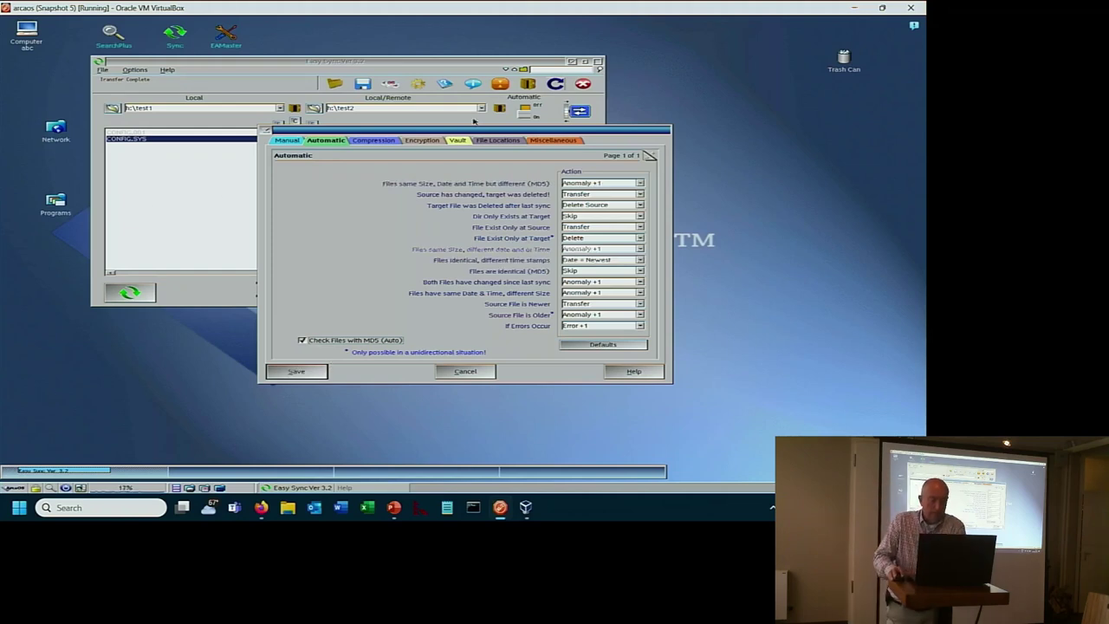
Step: Turn on compression for drive H, showing only available drives, and enable the list of files not to compress
{"action": "left_click", "coordinate": [371, 141]}
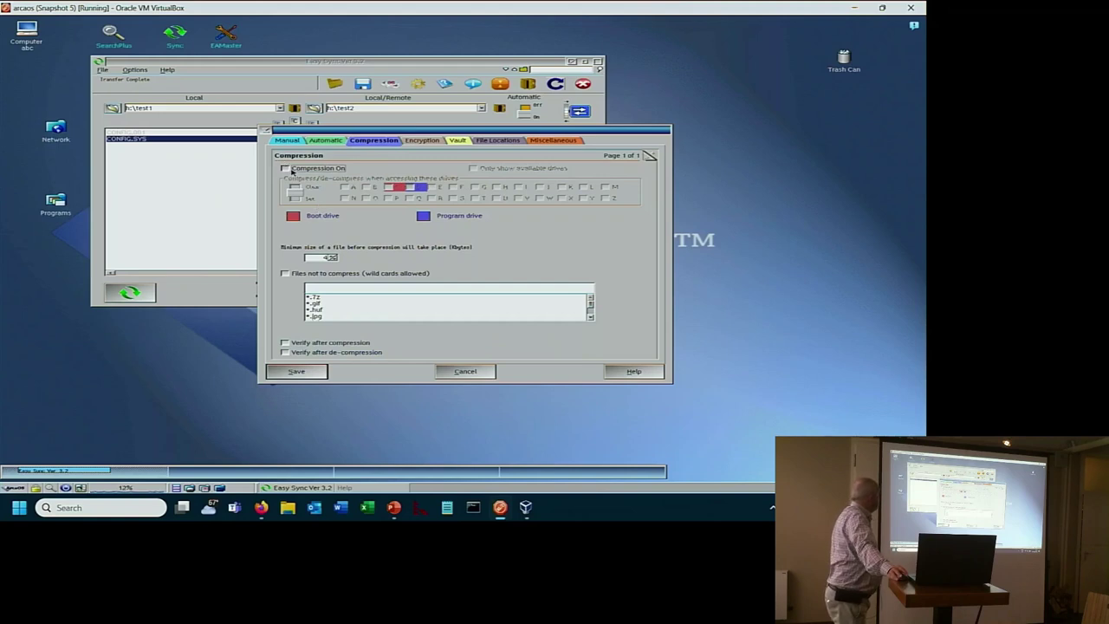
{"action": "left_click", "coordinate": [287, 168]}
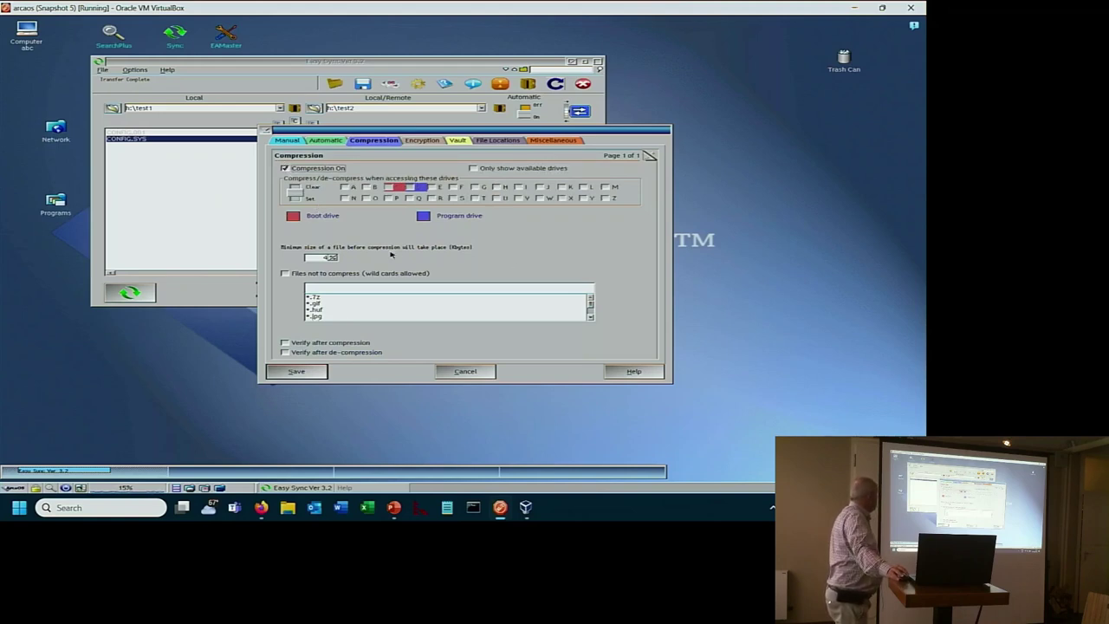
{"action": "left_click", "coordinate": [485, 170]}
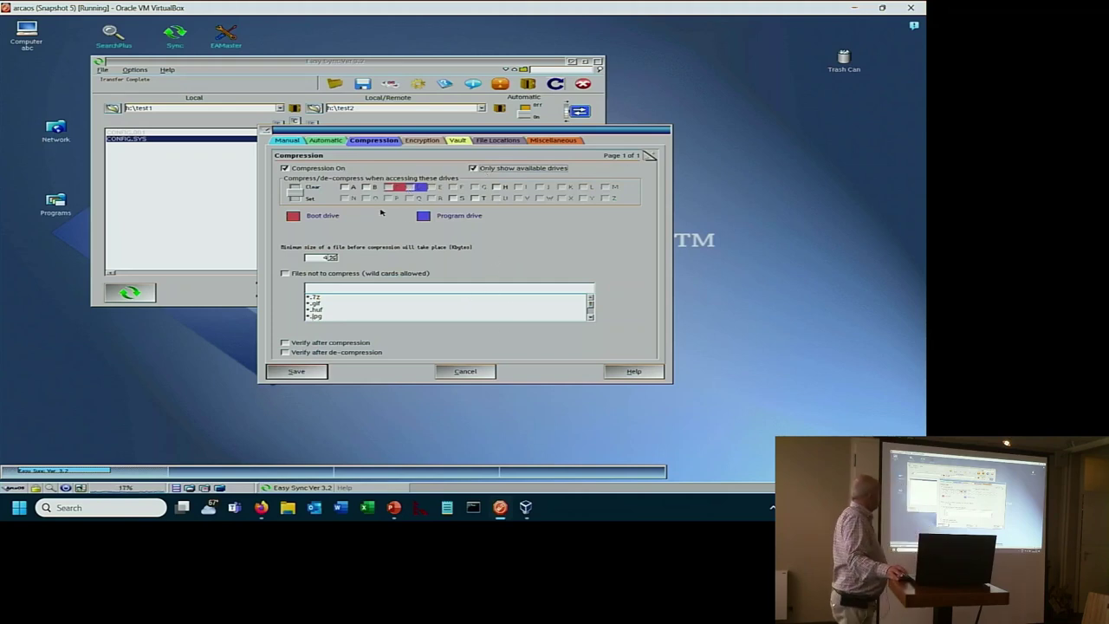
{"action": "left_click", "coordinate": [496, 187]}
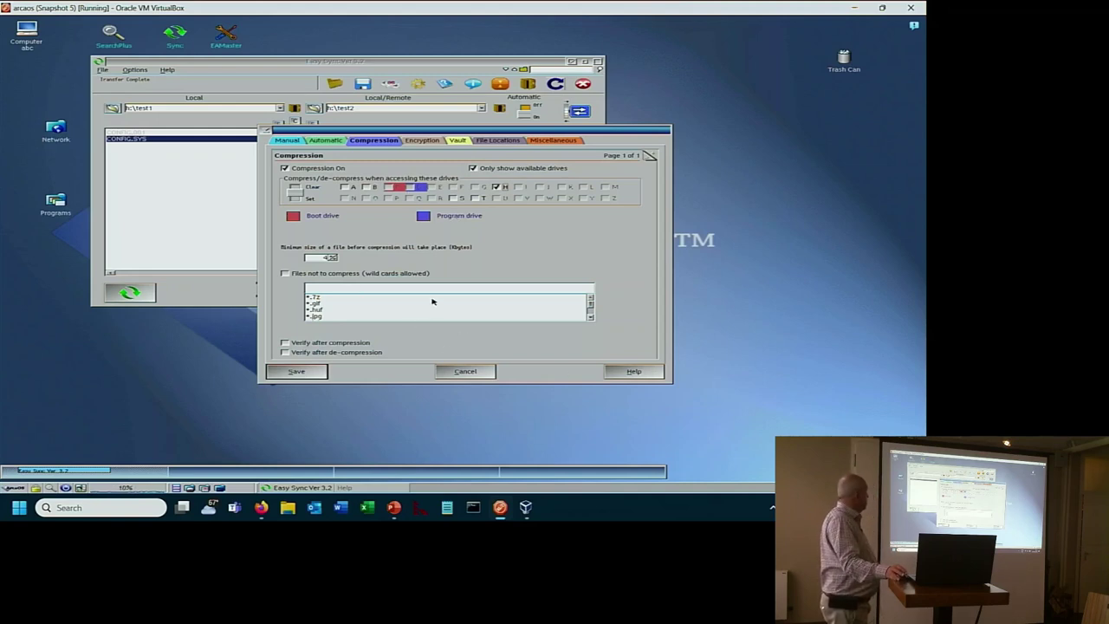
{"action": "left_click", "coordinate": [284, 274]}
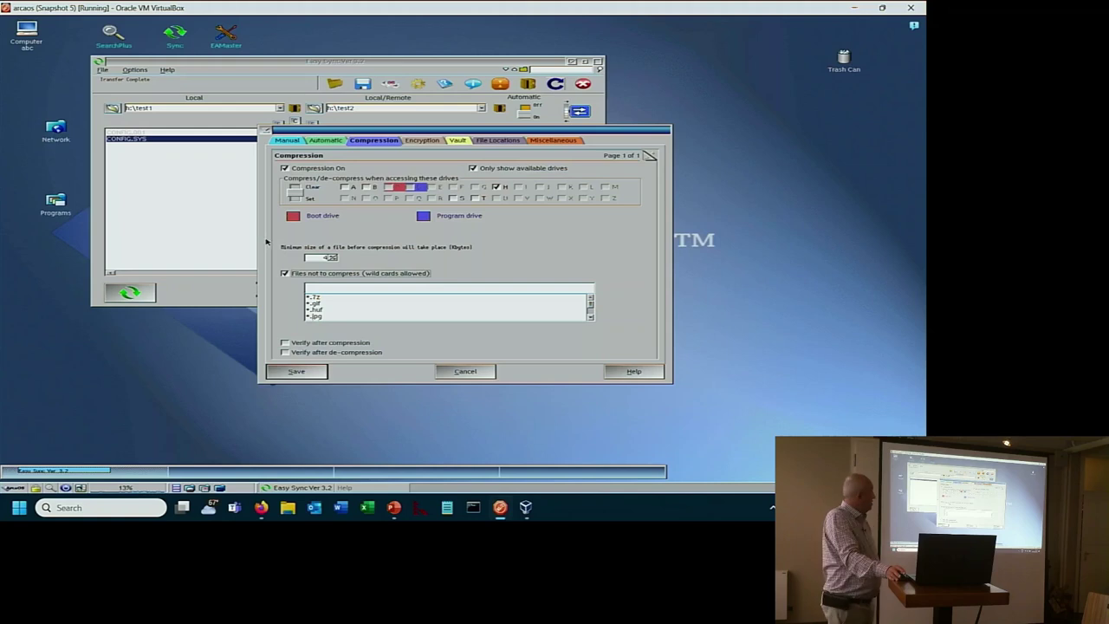
Step: Add the trial entry "ululuer" to the files not to compress and delete it from the list
{"action": "left_click", "coordinate": [314, 286]}
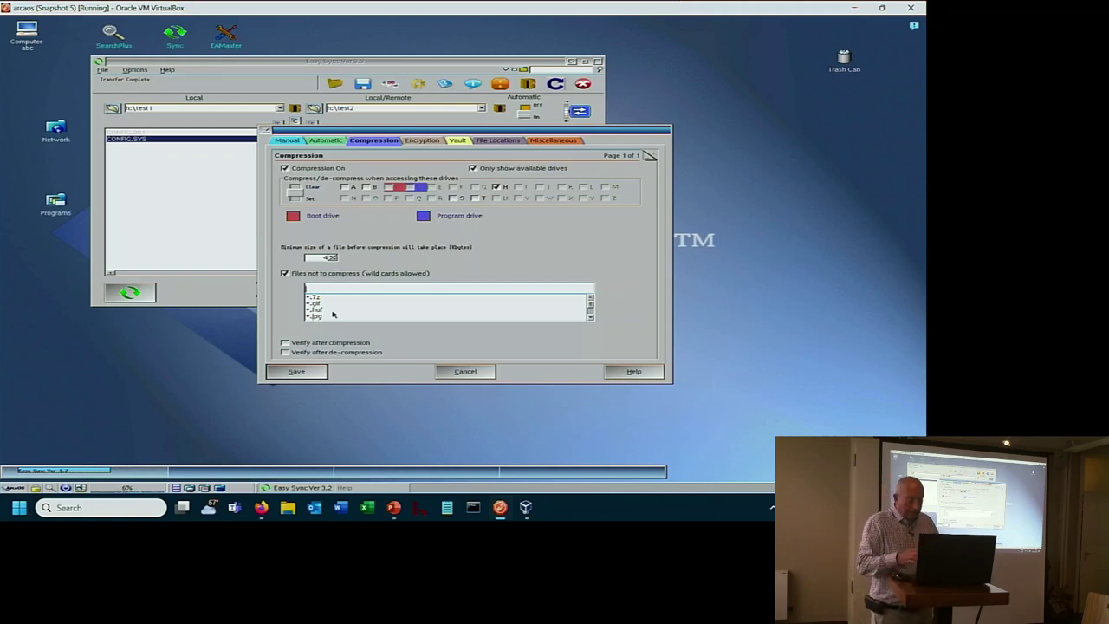
{"action": "type", "text": "ululuer"}
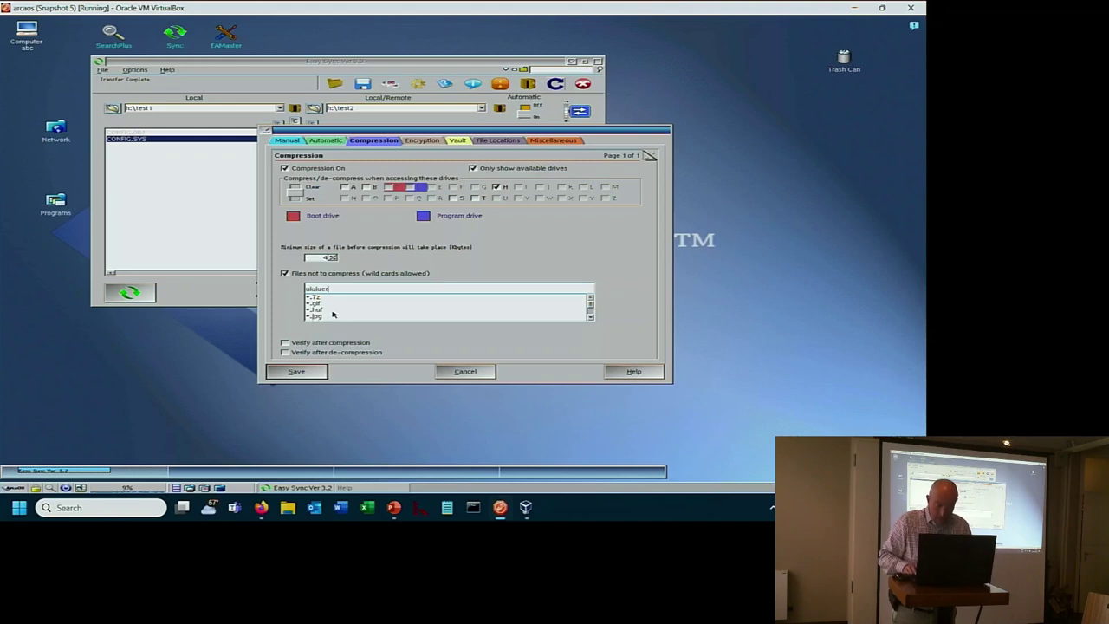
{"action": "key", "text": "BackSpace"}
{"action": "key", "text": "BackSpace"}
{"action": "key", "text": "BackSpace"}
{"action": "key", "text": "BackSpace"}
{"action": "key", "text": "BackSpace"}
{"action": "key", "text": "BackSpace"}
{"action": "key", "text": "BackSpace"}
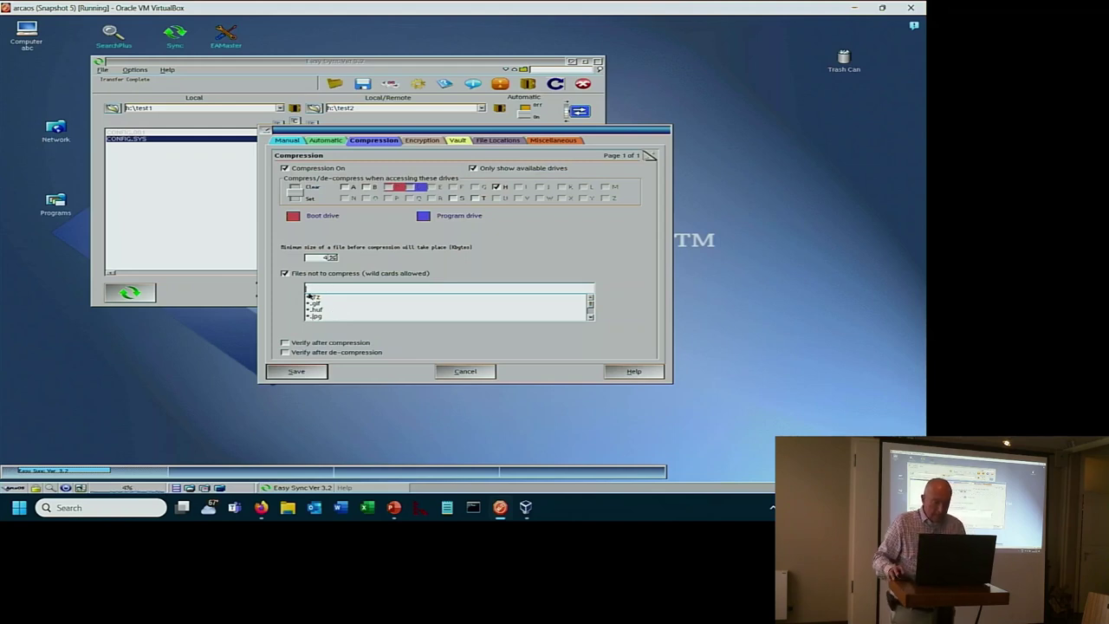
{"action": "left_click", "coordinate": [590, 317]}
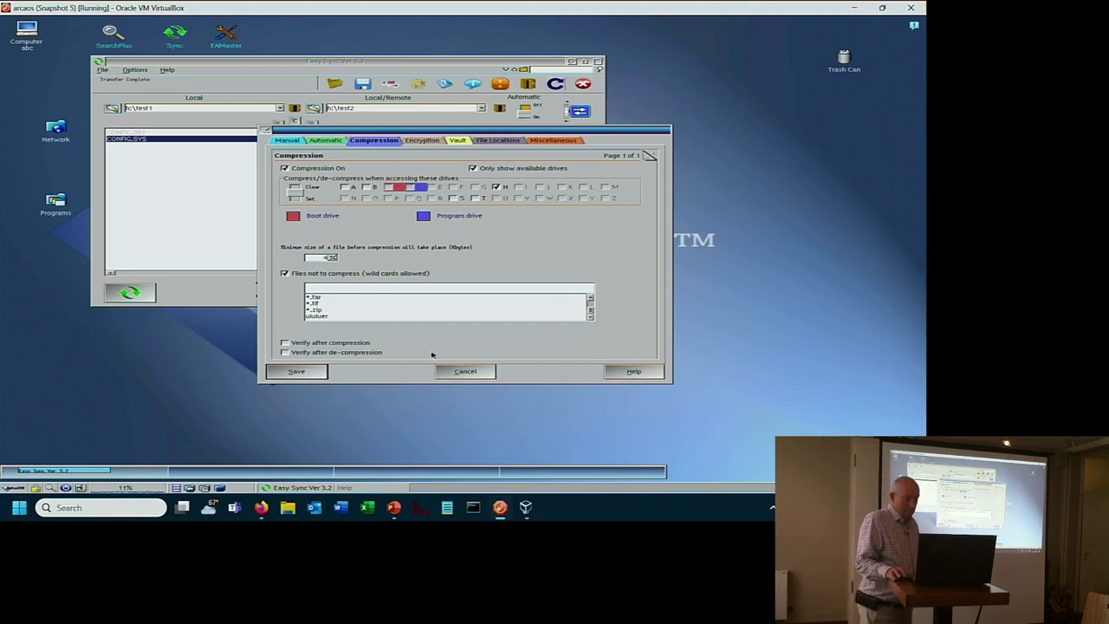
{"action": "left_click", "coordinate": [316, 316]}
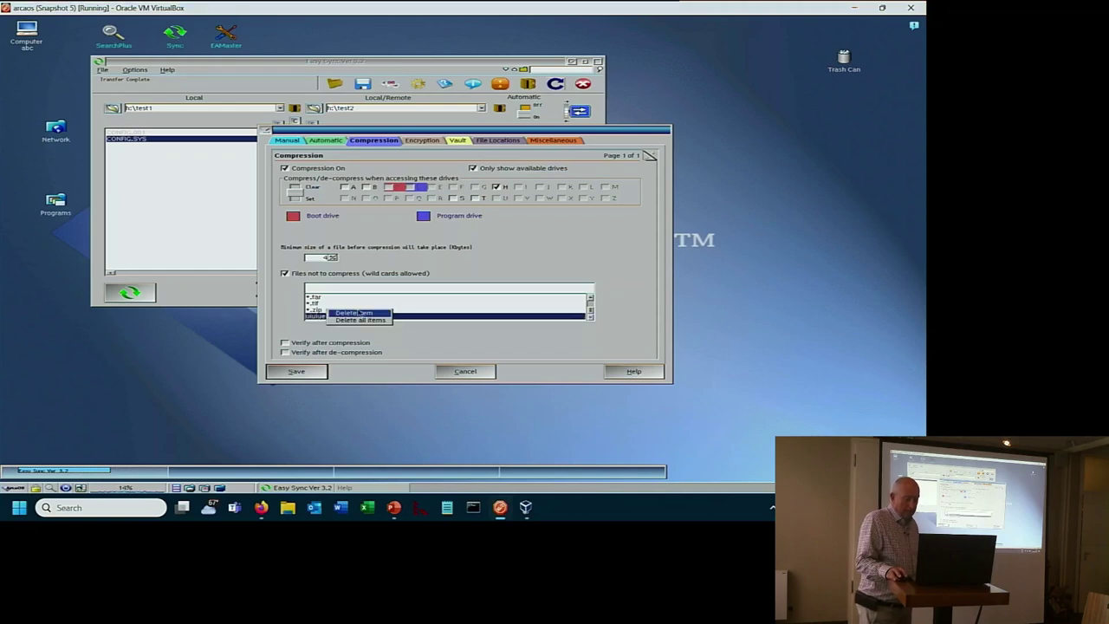
{"action": "key", "text": "Delete"}
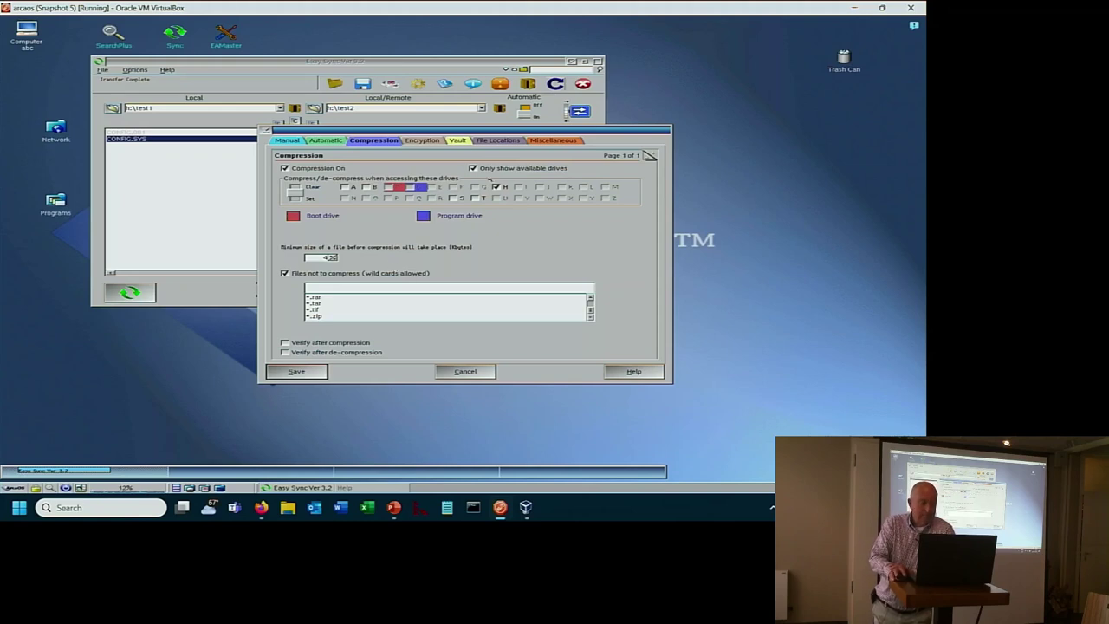
Step: Review the encryption settings and enable the list of files not to be written to the Vault
{"action": "left_click", "coordinate": [422, 141]}
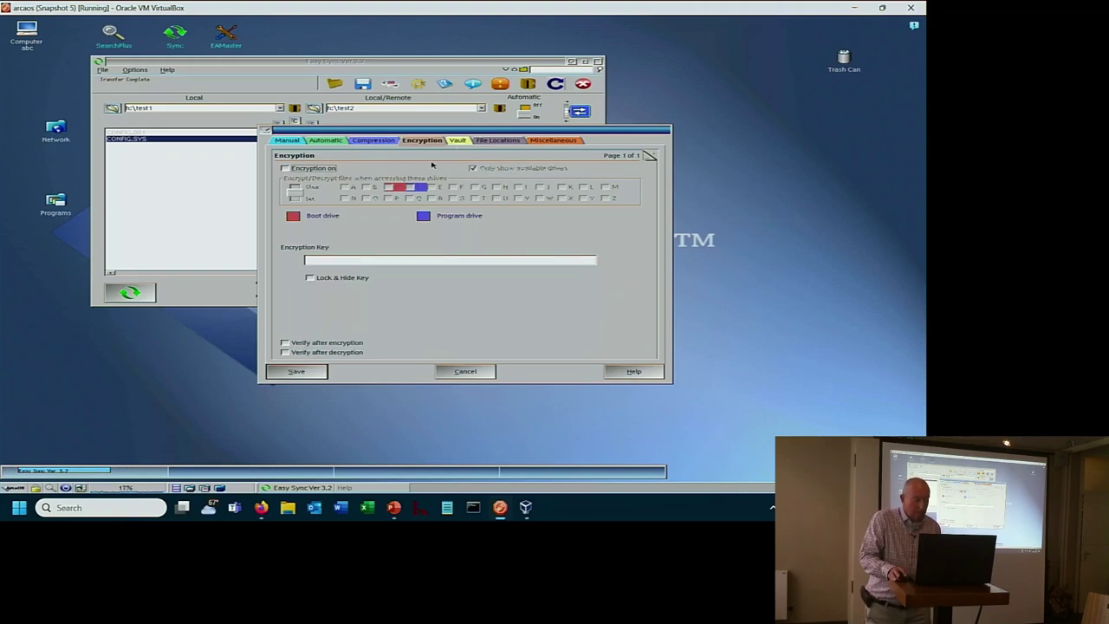
{"action": "left_click", "coordinate": [460, 140]}
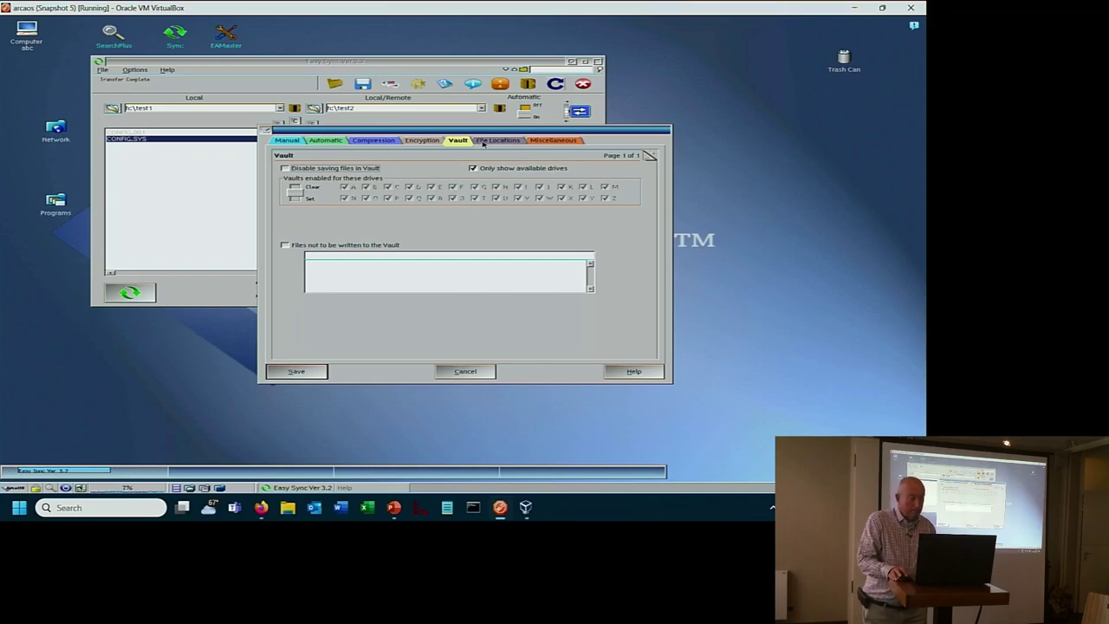
{"action": "left_click", "coordinate": [345, 246]}
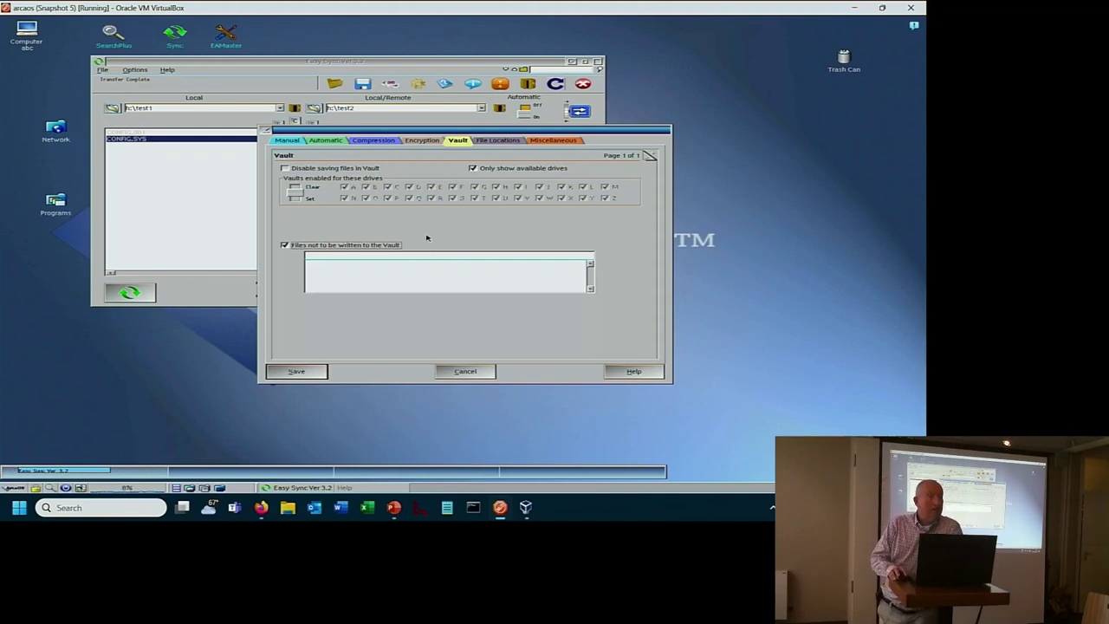
Step: In the miscellaneous settings, enable files to ignore with Exclude, paths to ignore, and the maximums for log files and sync copies
{"action": "left_click", "coordinate": [540, 140]}
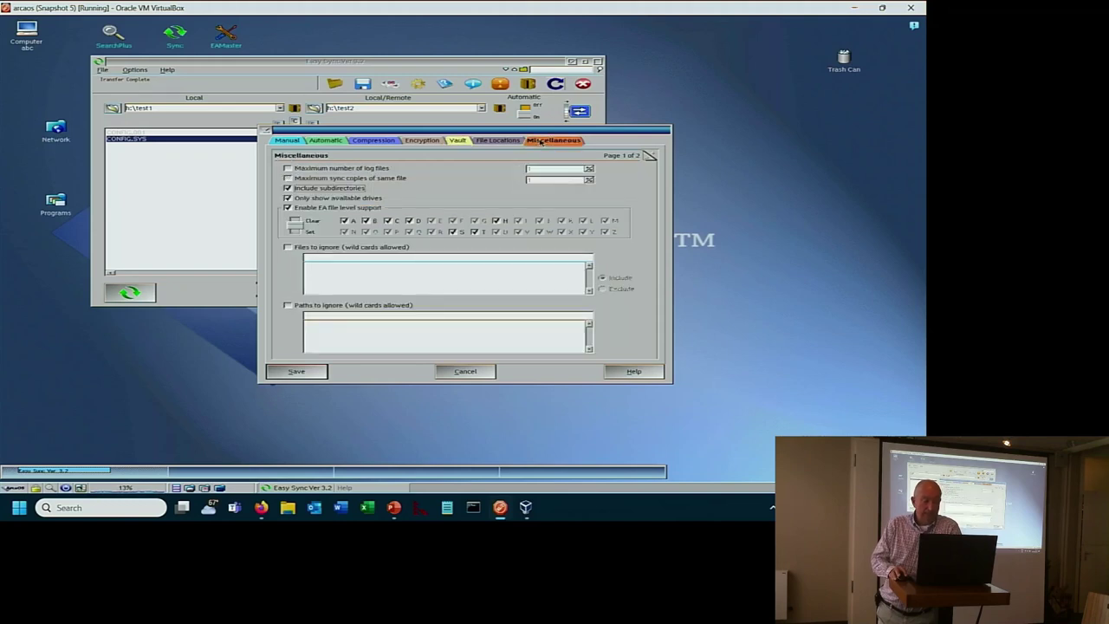
{"action": "left_click", "coordinate": [288, 247]}
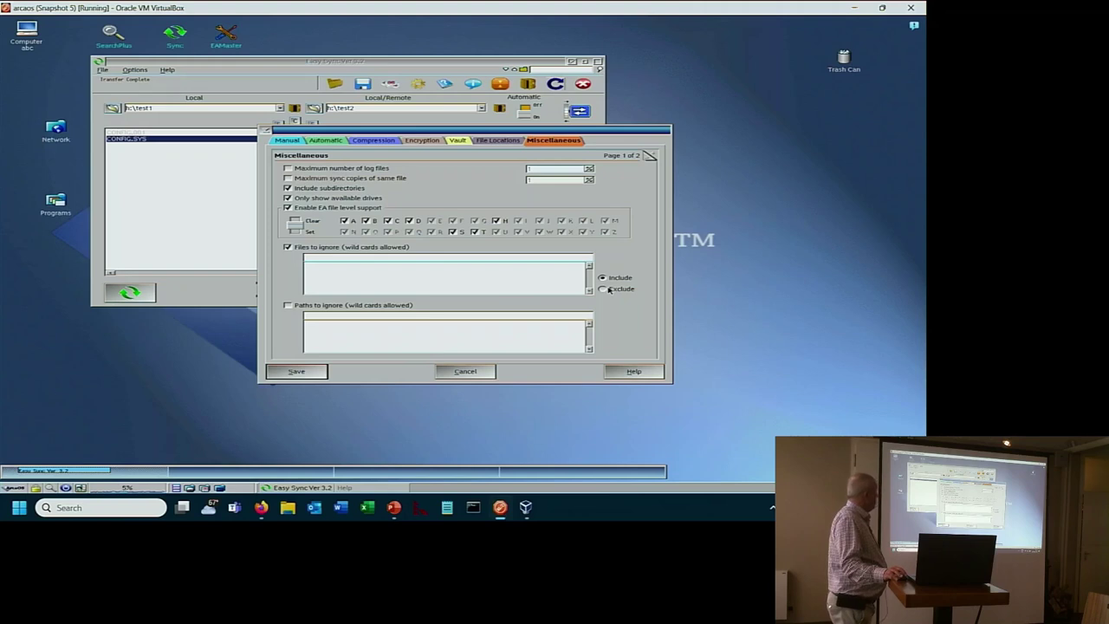
{"action": "left_click", "coordinate": [612, 290]}
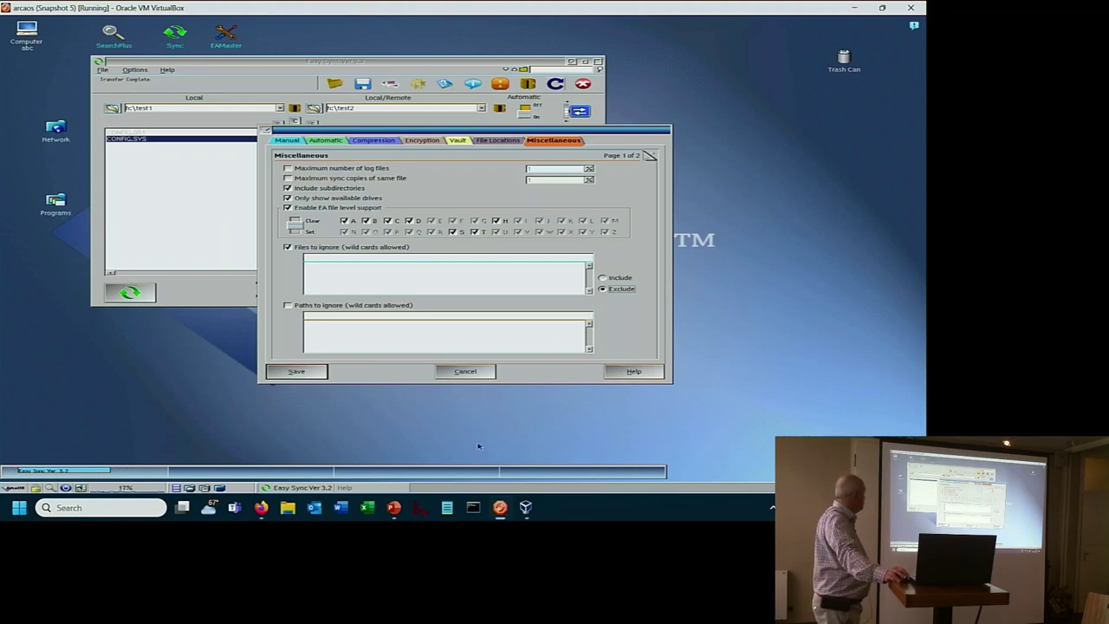
{"action": "left_click", "coordinate": [289, 305]}
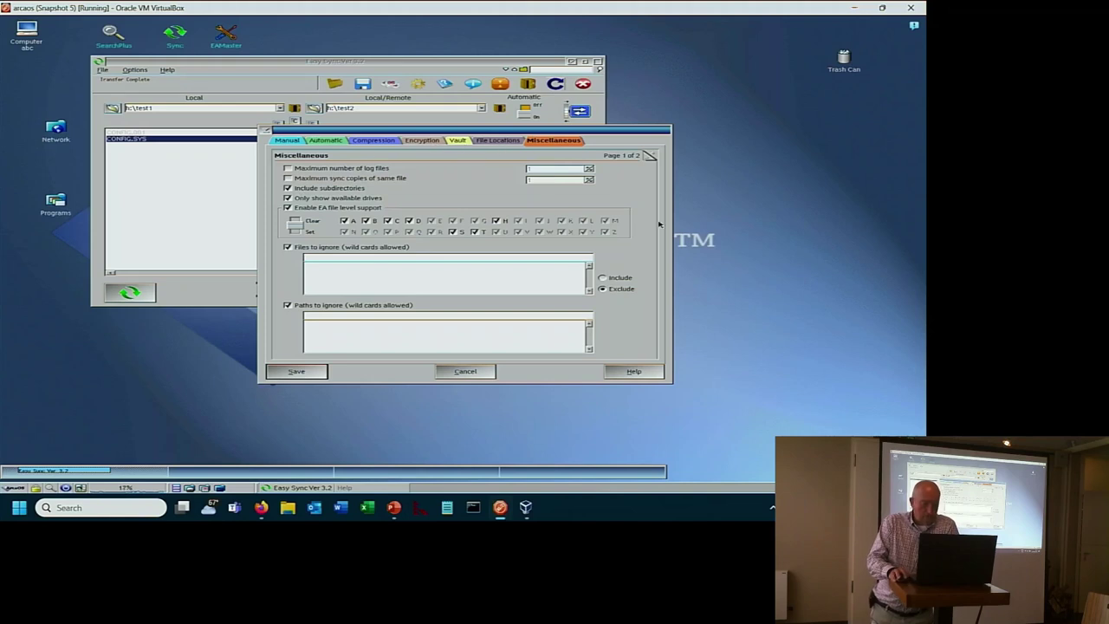
{"action": "left_click", "coordinate": [287, 169]}
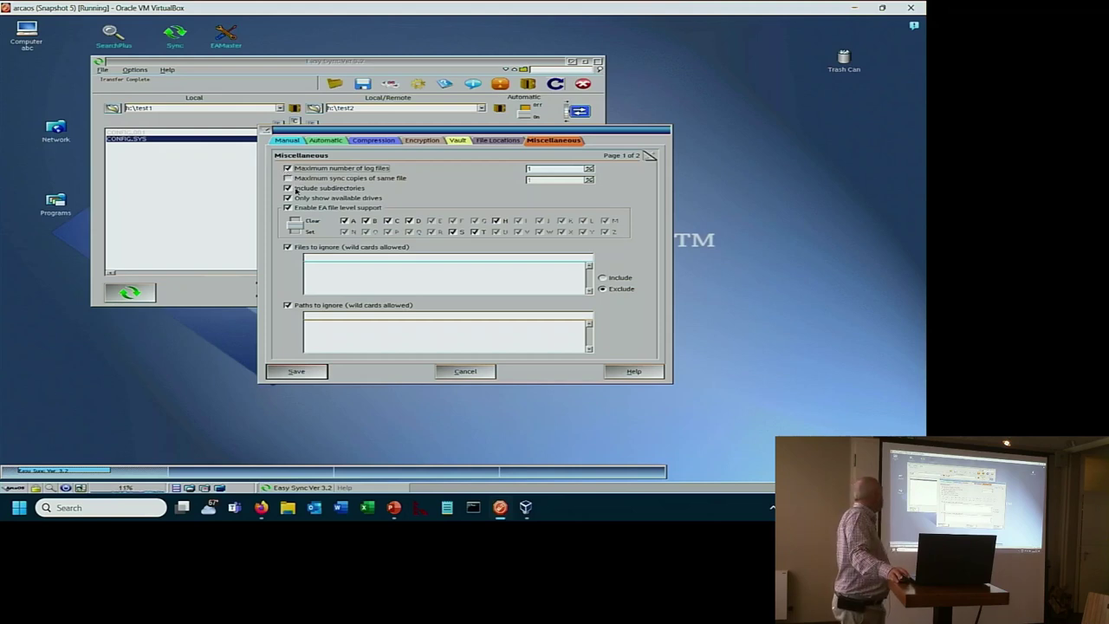
{"action": "left_click", "coordinate": [294, 179]}
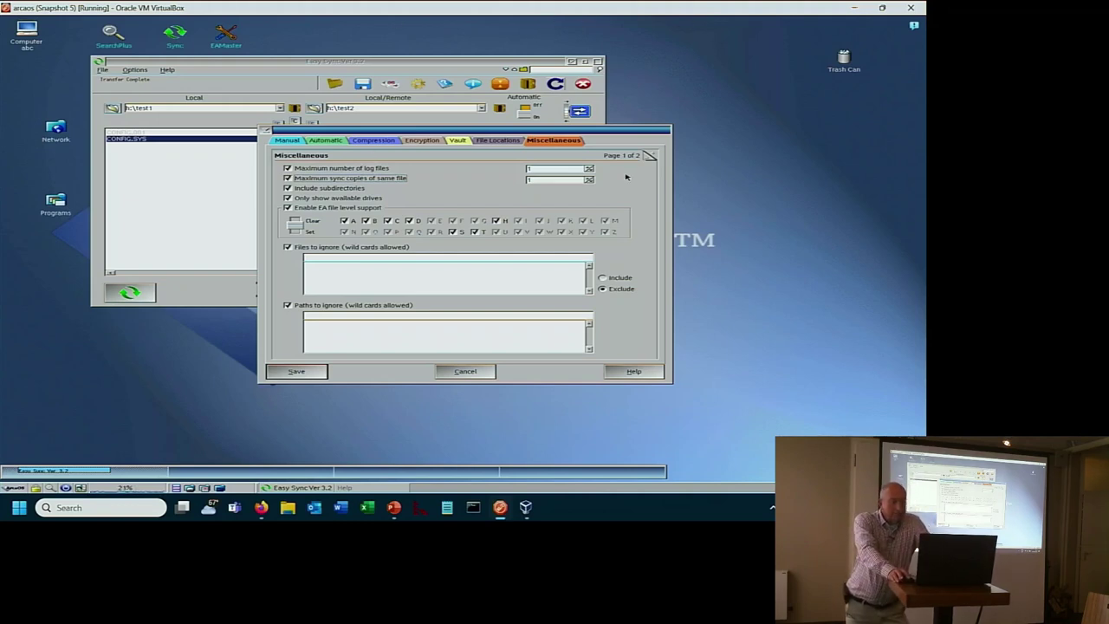
Step: Enable Show network address on the second page of the miscellaneous settings and save the settings
{"action": "left_click", "coordinate": [655, 156]}
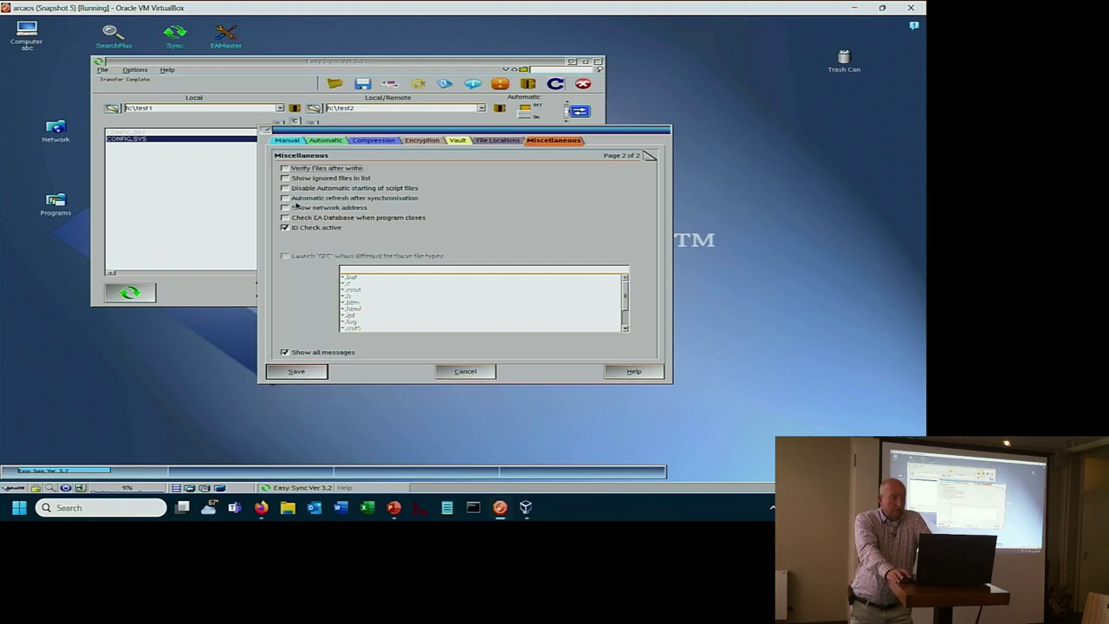
{"action": "left_click", "coordinate": [292, 208]}
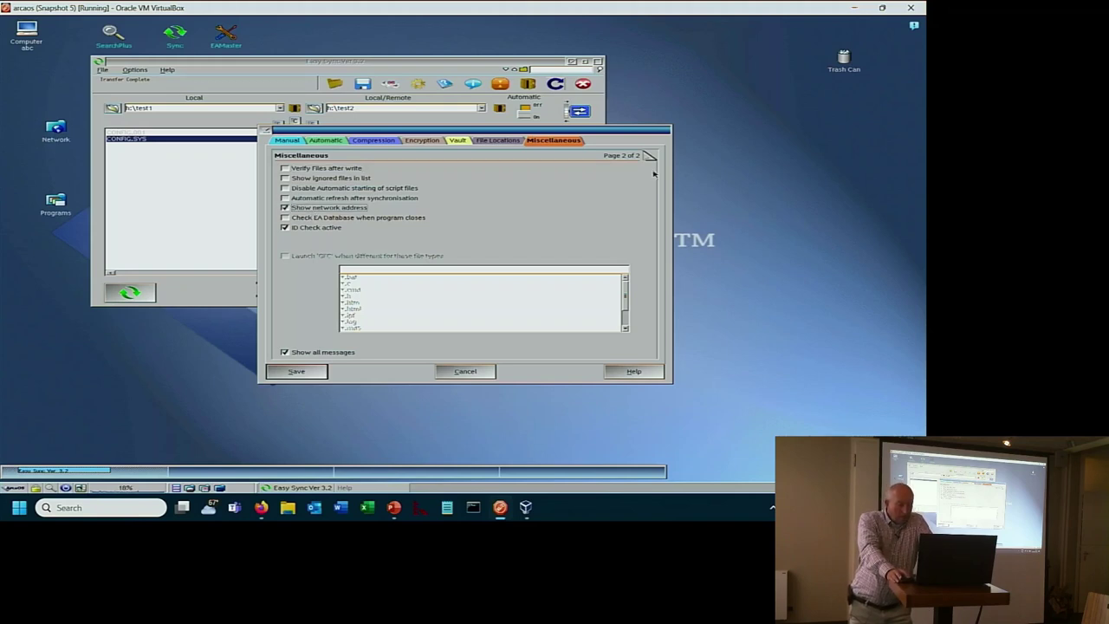
{"action": "left_click", "coordinate": [321, 375]}
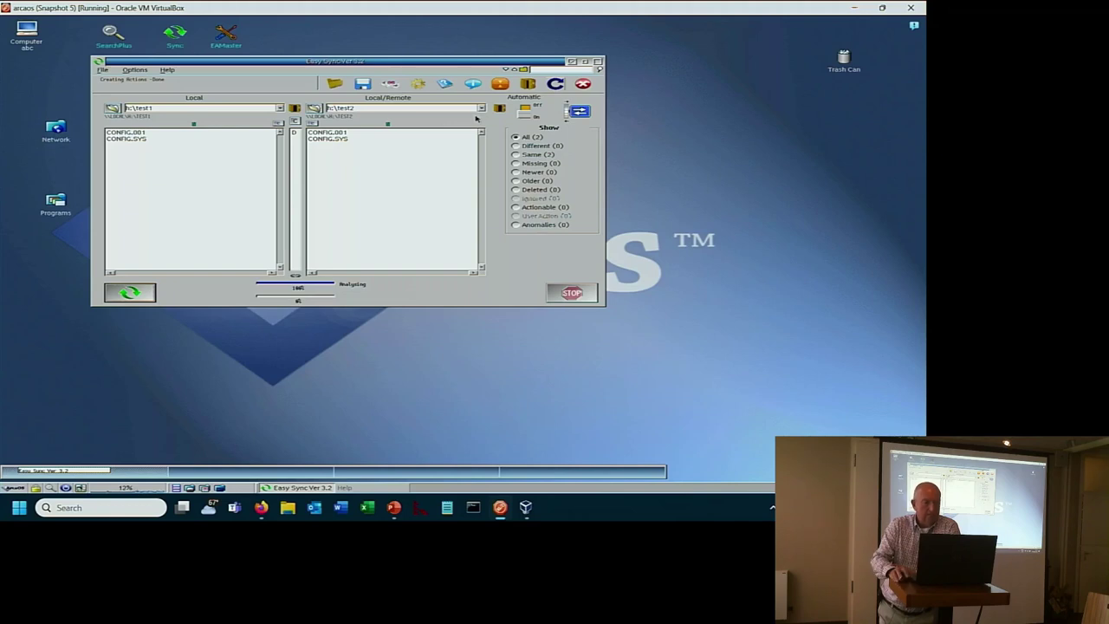
Step: Reopen the second page of the miscellaneous settings, examine its options including ID Check, and cancel the dialog
{"action": "left_click", "coordinate": [419, 84]}
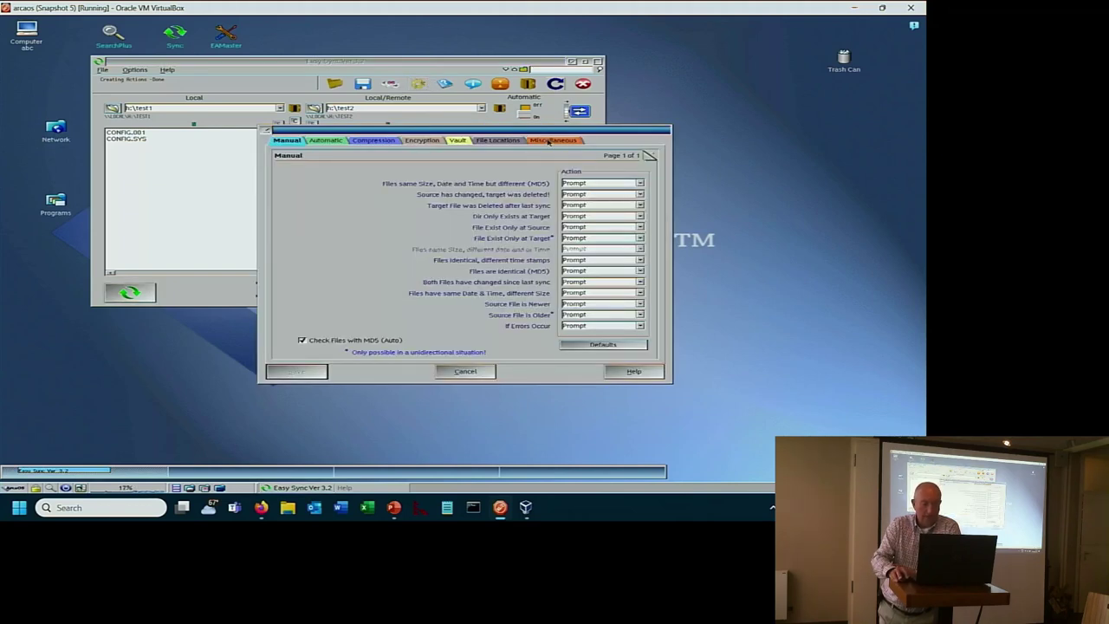
{"action": "left_click", "coordinate": [549, 140]}
{"action": "left_click", "coordinate": [652, 153]}
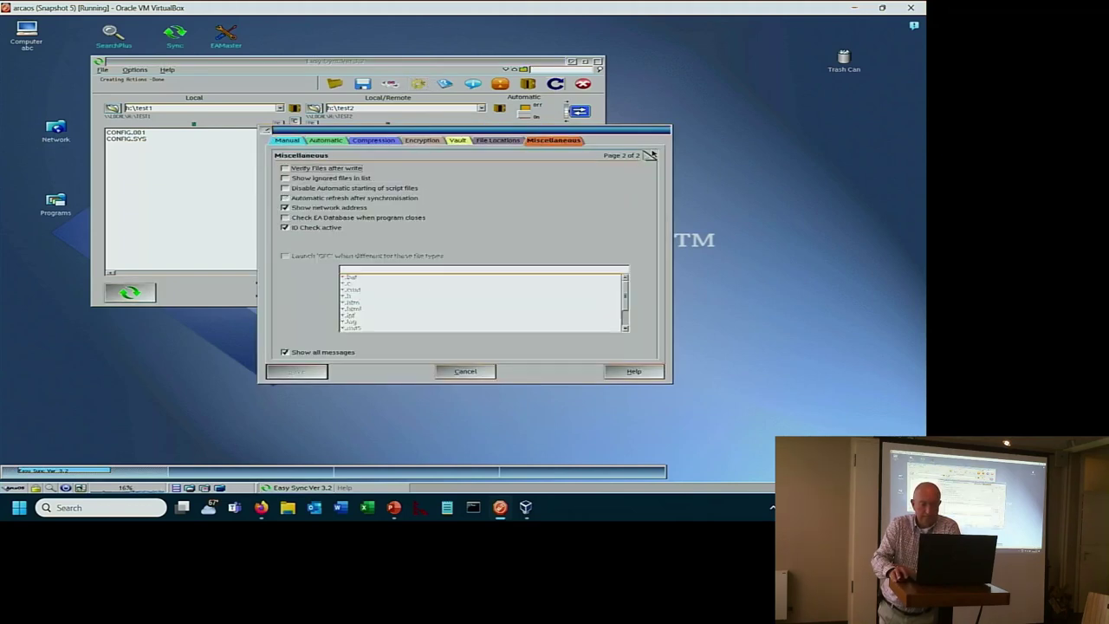
{"action": "left_click", "coordinate": [285, 227]}
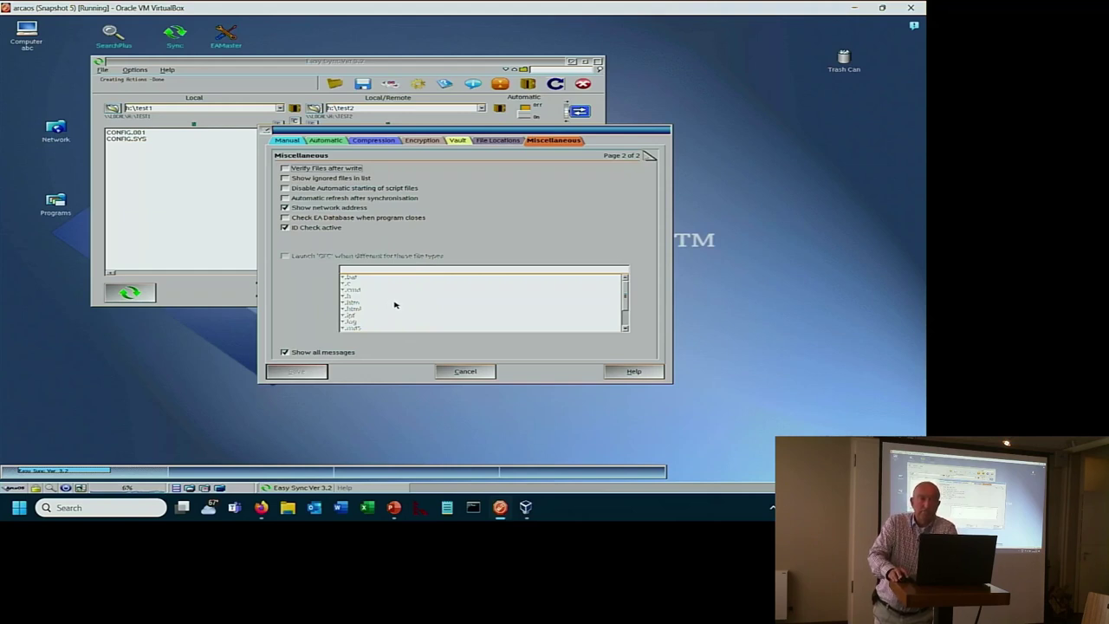
{"action": "left_click", "coordinate": [453, 367]}
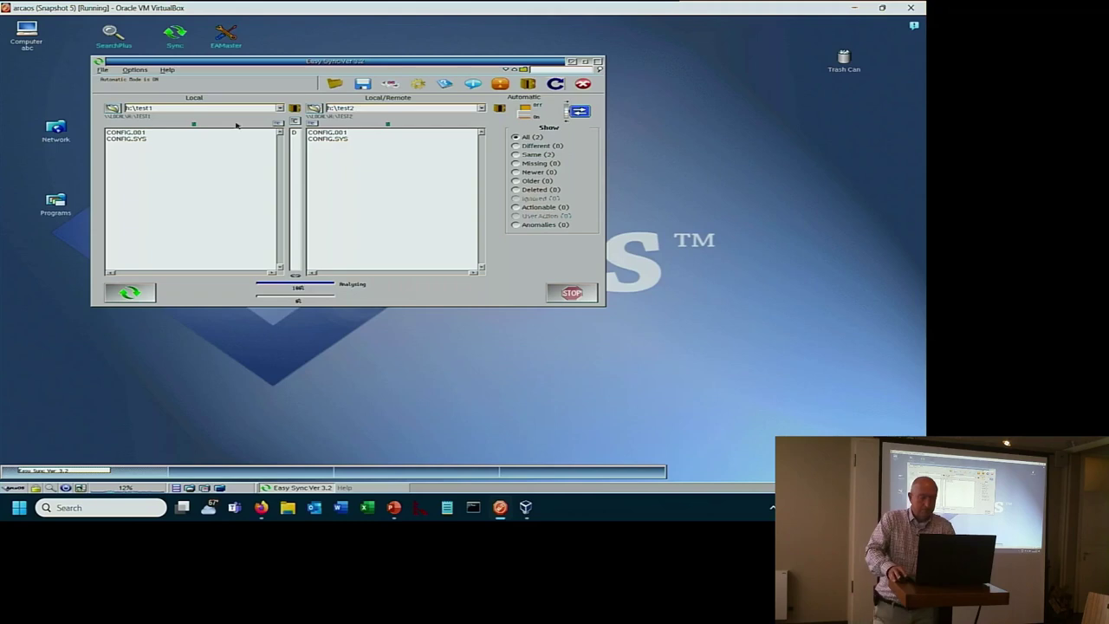
Step: Try to switch the program's language to Italian and dismiss the error messages
{"action": "left_click", "coordinate": [389, 85]}
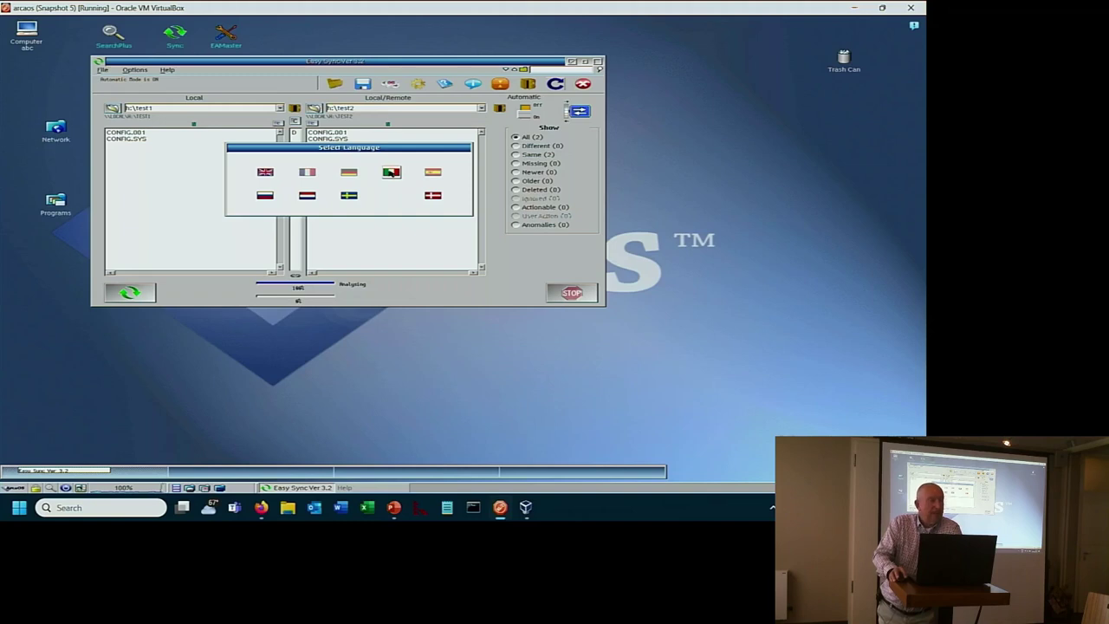
{"action": "left_click", "coordinate": [391, 172]}
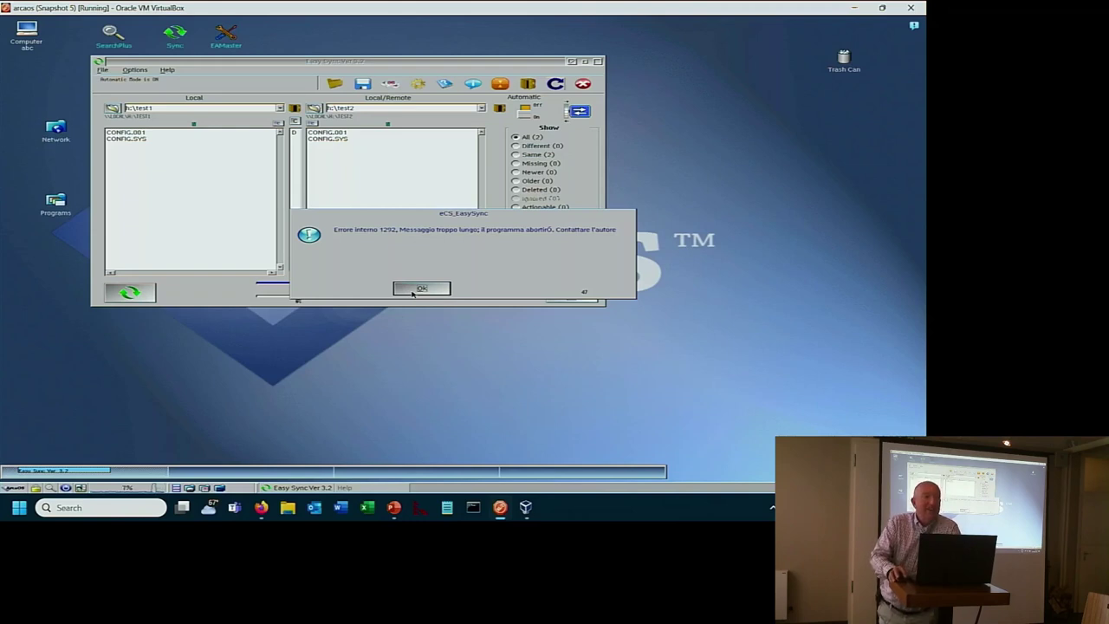
{"action": "left_click", "coordinate": [412, 293]}
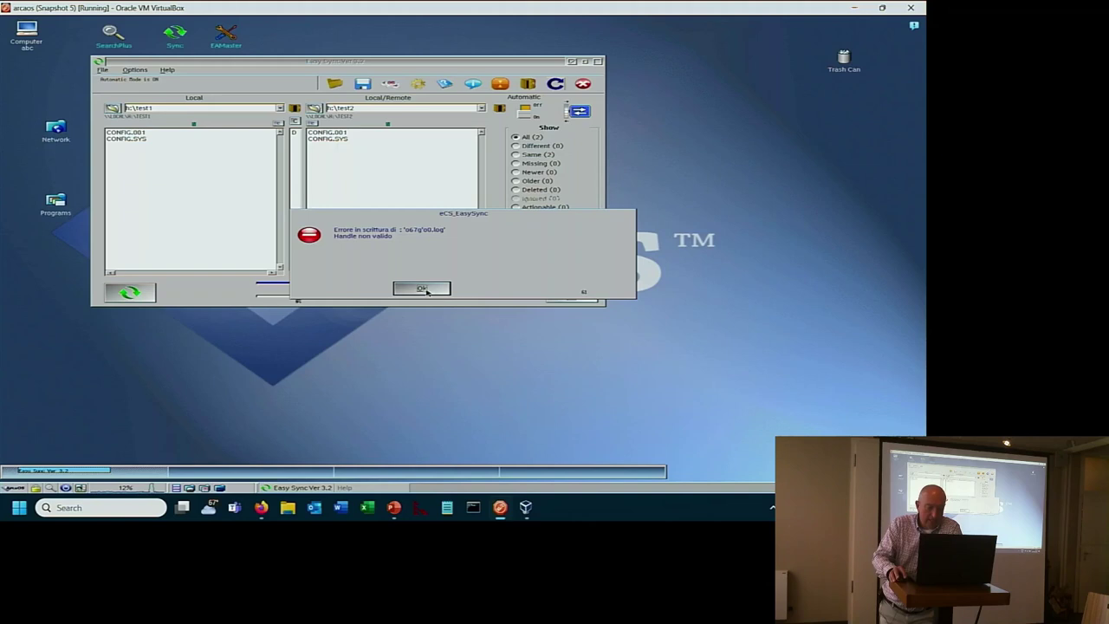
{"action": "left_click", "coordinate": [428, 292]}
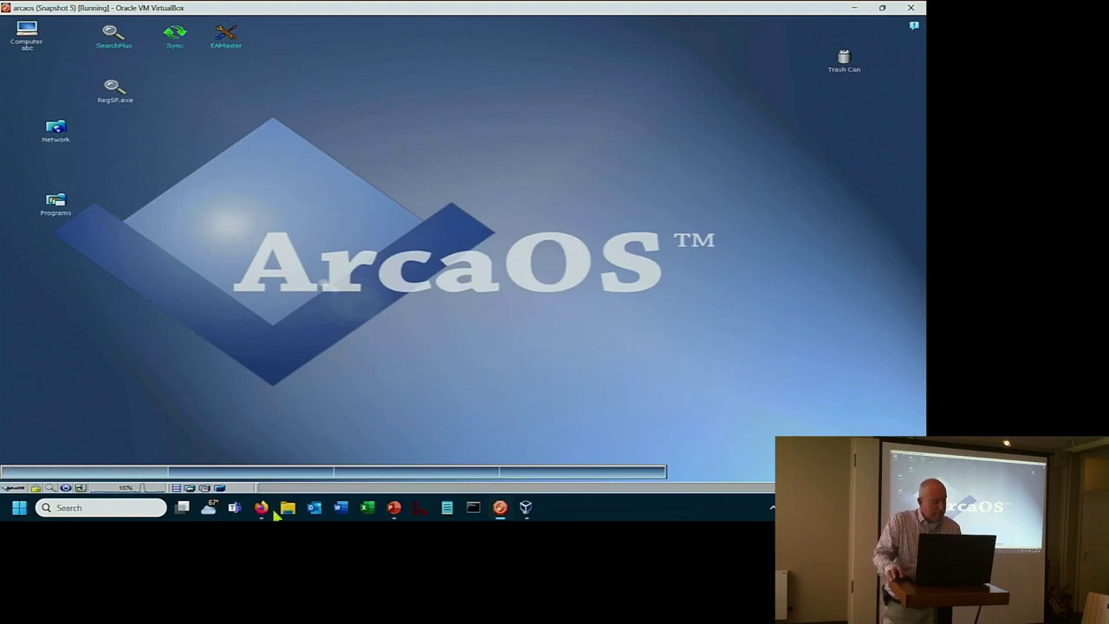
Step: Relaunch Easy Sync by running SYNC.EXE from drive D and dismiss the missing help file message
{"action": "left_click", "coordinate": [192, 489]}
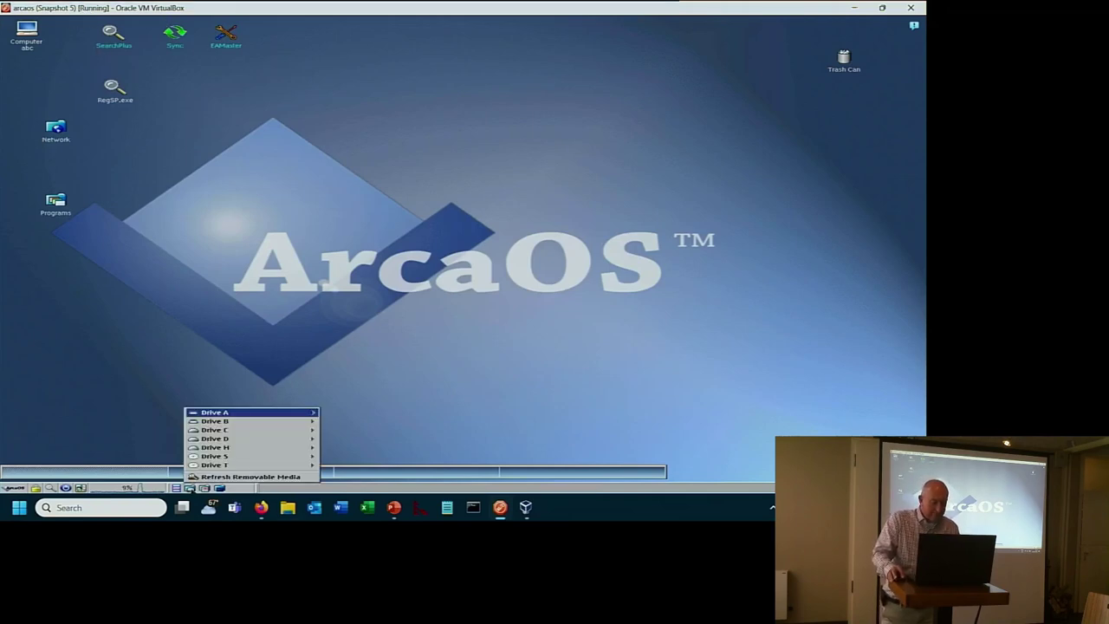
{"action": "left_click", "coordinate": [214, 430]}
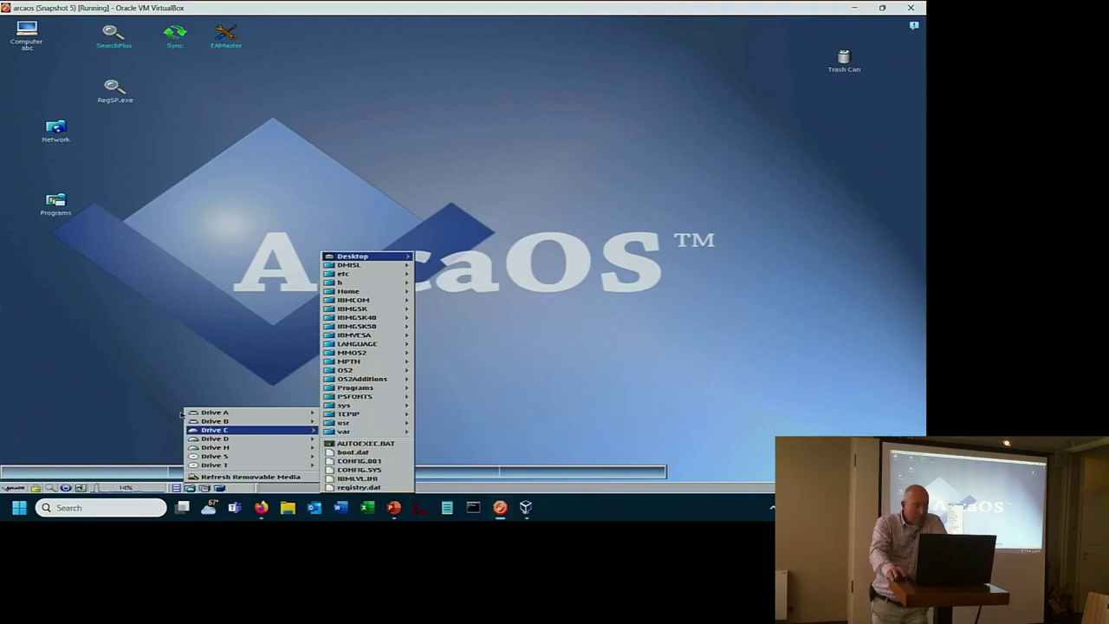
{"action": "left_click", "coordinate": [207, 440]}
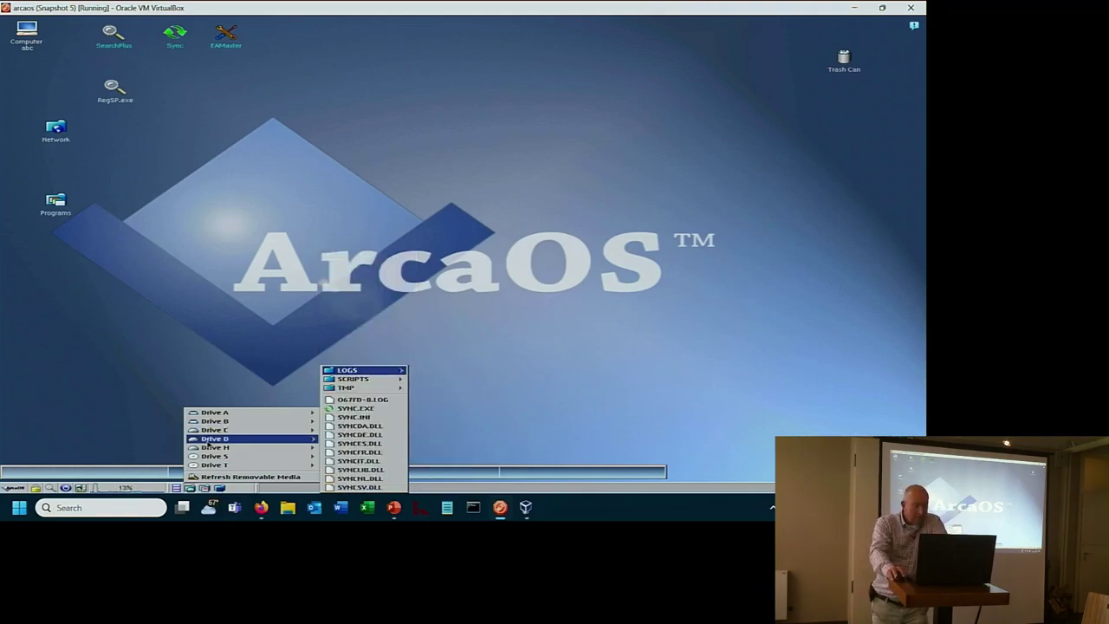
{"action": "left_click", "coordinate": [352, 409]}
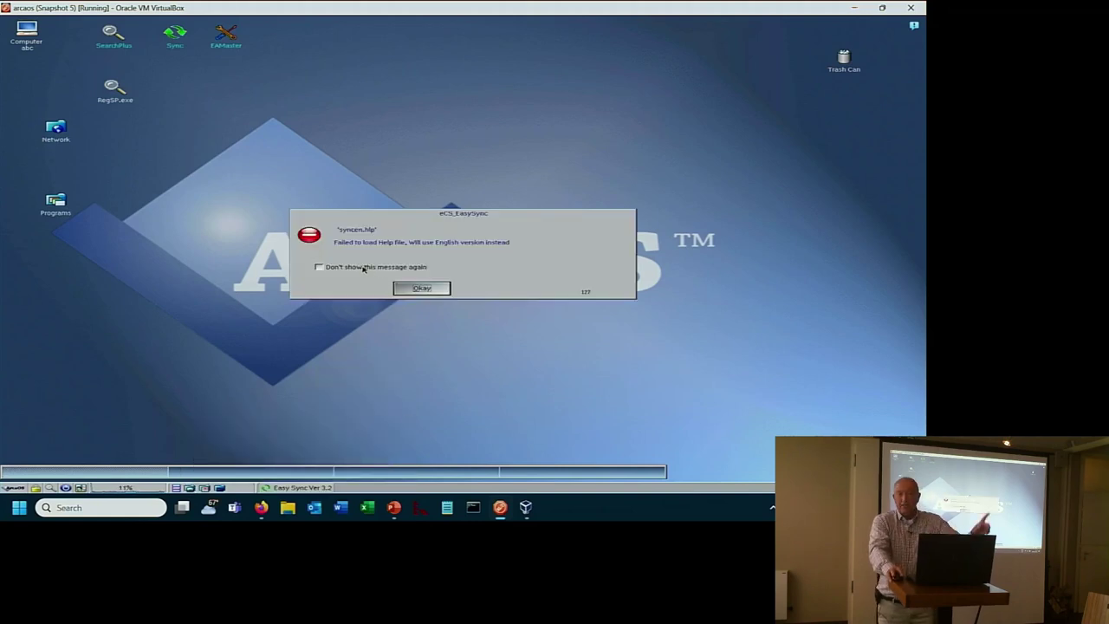
{"action": "left_click", "coordinate": [411, 287]}
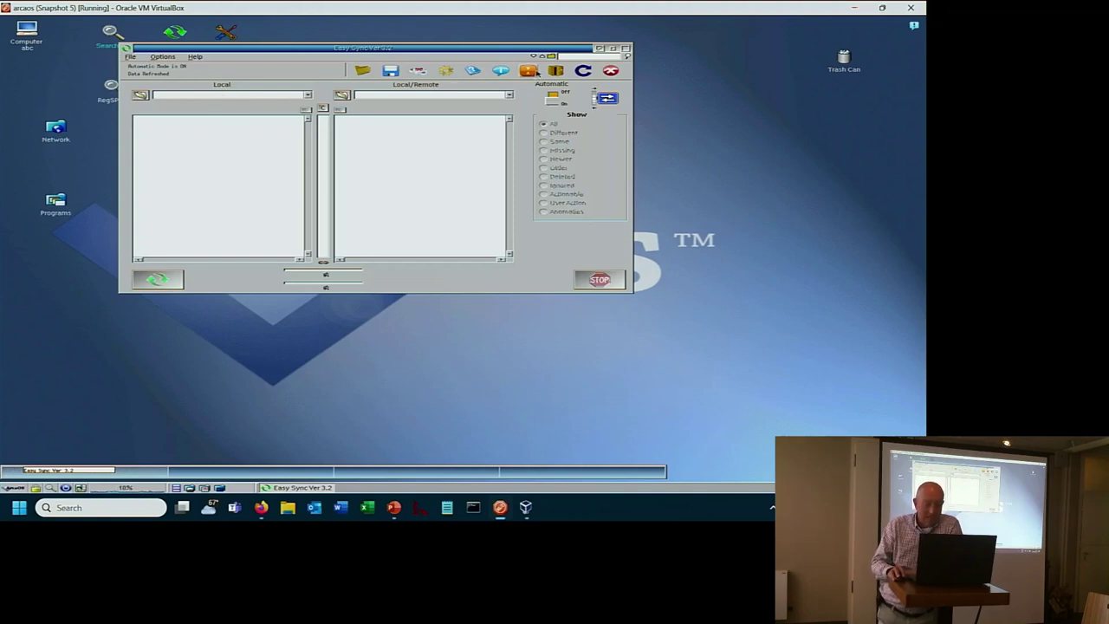
Step: Try to open the Vault program and dismiss the error message
{"action": "left_click", "coordinate": [554, 71]}
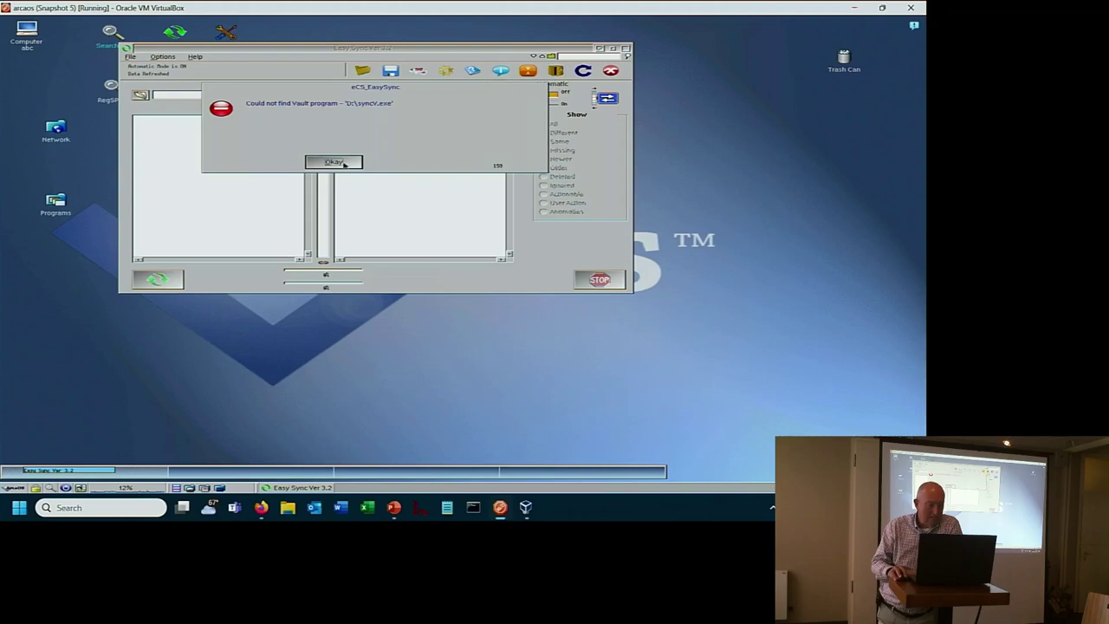
{"action": "left_click", "coordinate": [333, 162]}
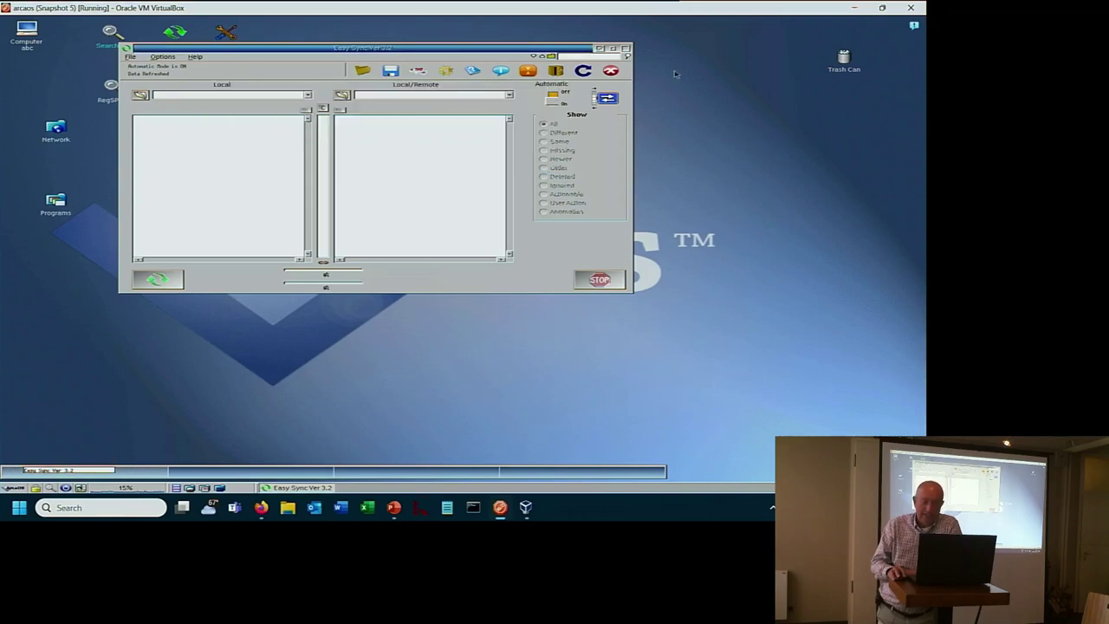
Step: Move the Easy Sync window lower on the desktop and set the transfer direction to the one-way left-pointing arrow
{"action": "left_click_drag", "start_coordinate": [425, 47], "coordinate": [428, 98]}
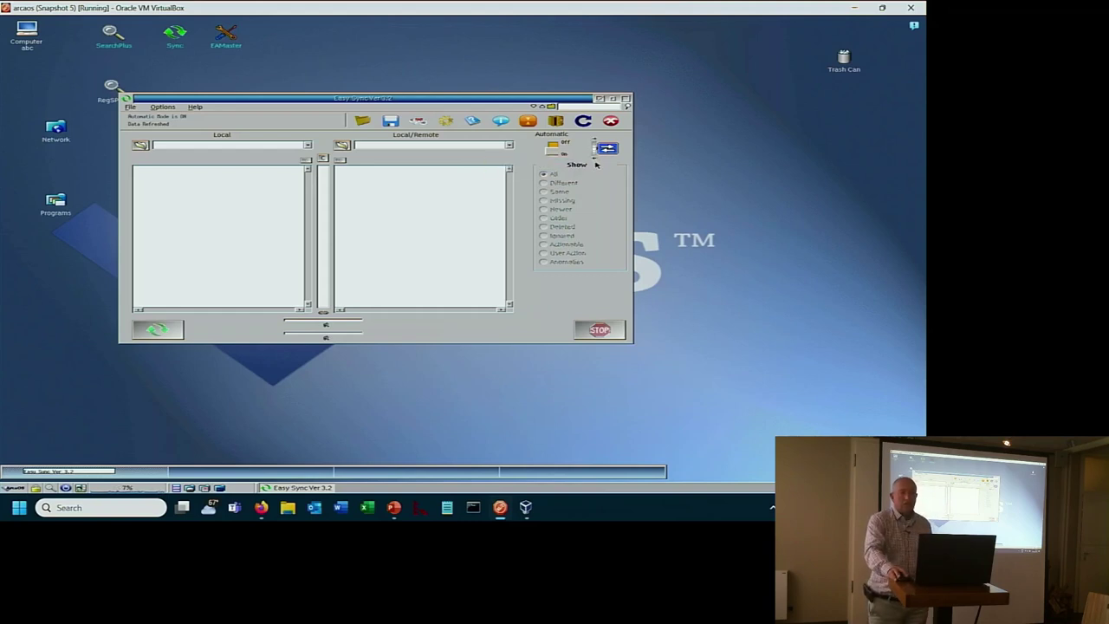
{"action": "left_click", "coordinate": [607, 154]}
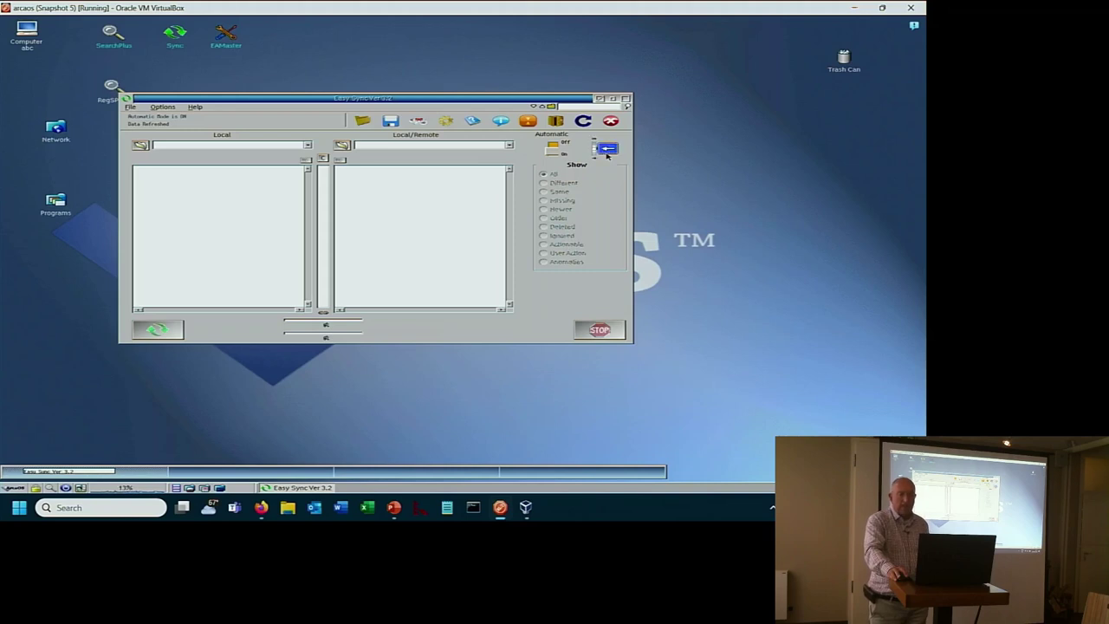
{"action": "left_click", "coordinate": [606, 153]}
{"action": "left_click", "coordinate": [592, 161]}
{"action": "left_click", "coordinate": [593, 161]}
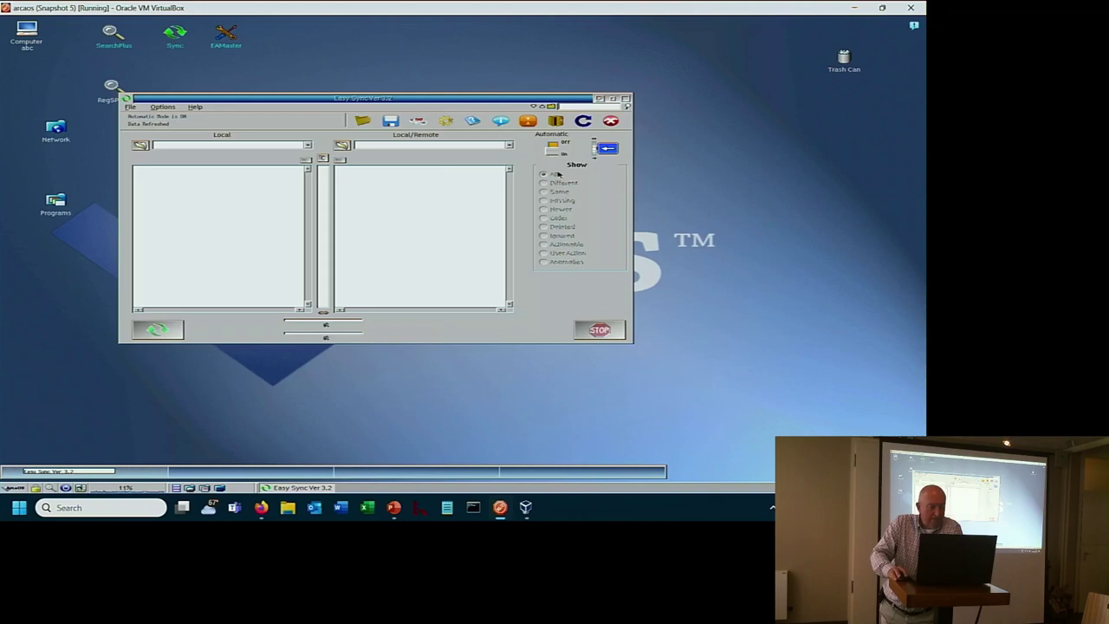
Step: Load h:\test1 as the local directory, and search its file list for "con", stepping back and forth between the matches
{"action": "left_click", "coordinate": [307, 144]}
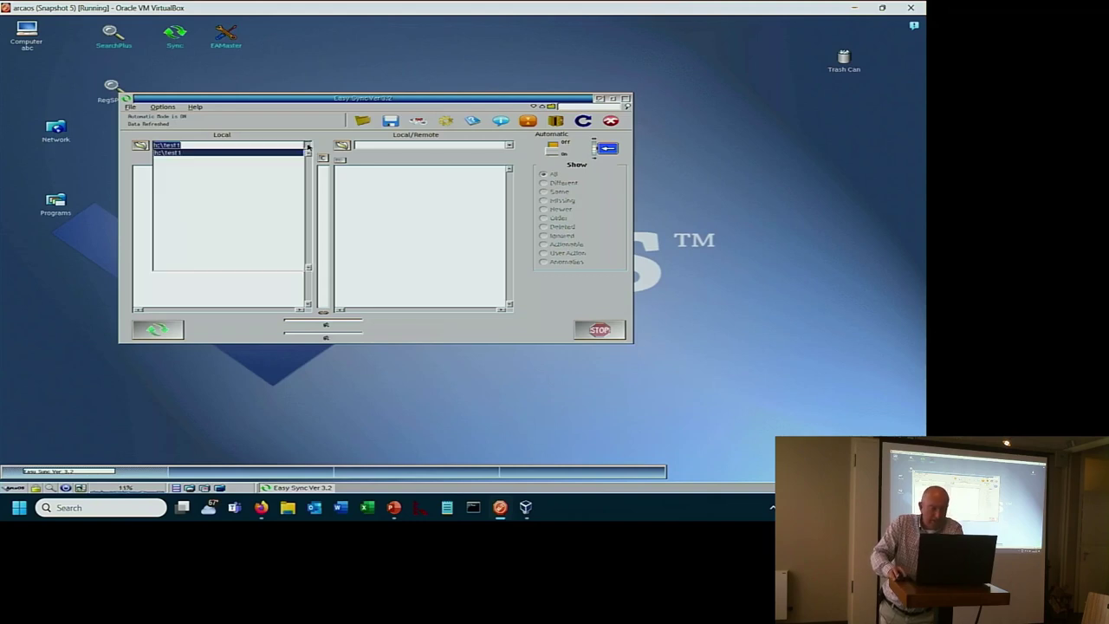
{"action": "left_click", "coordinate": [190, 152]}
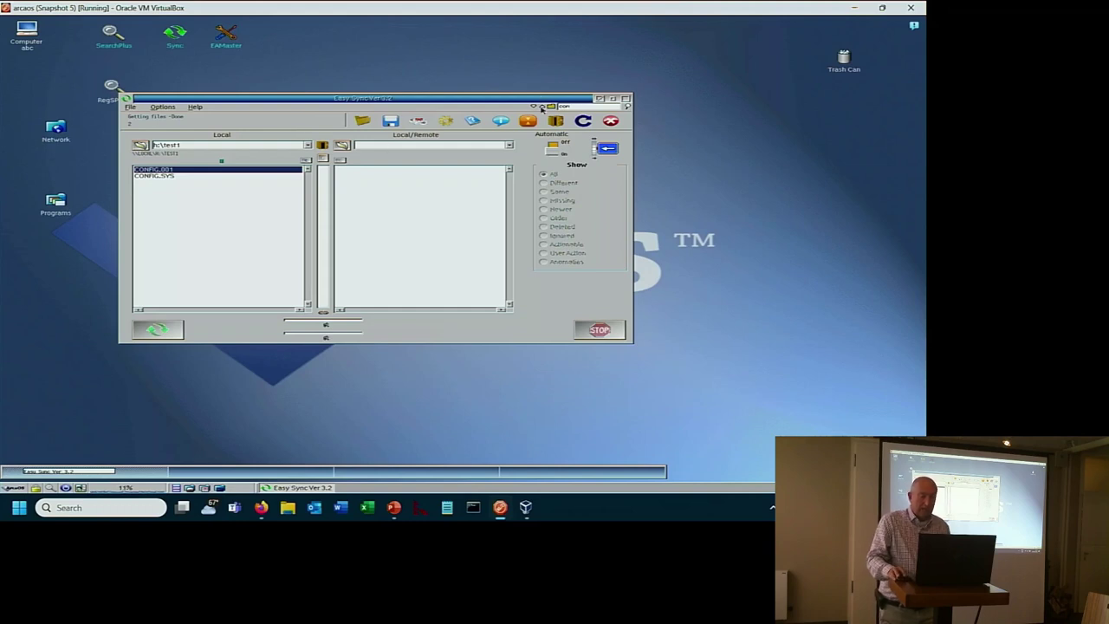
{"action": "key", "text": "Down"}
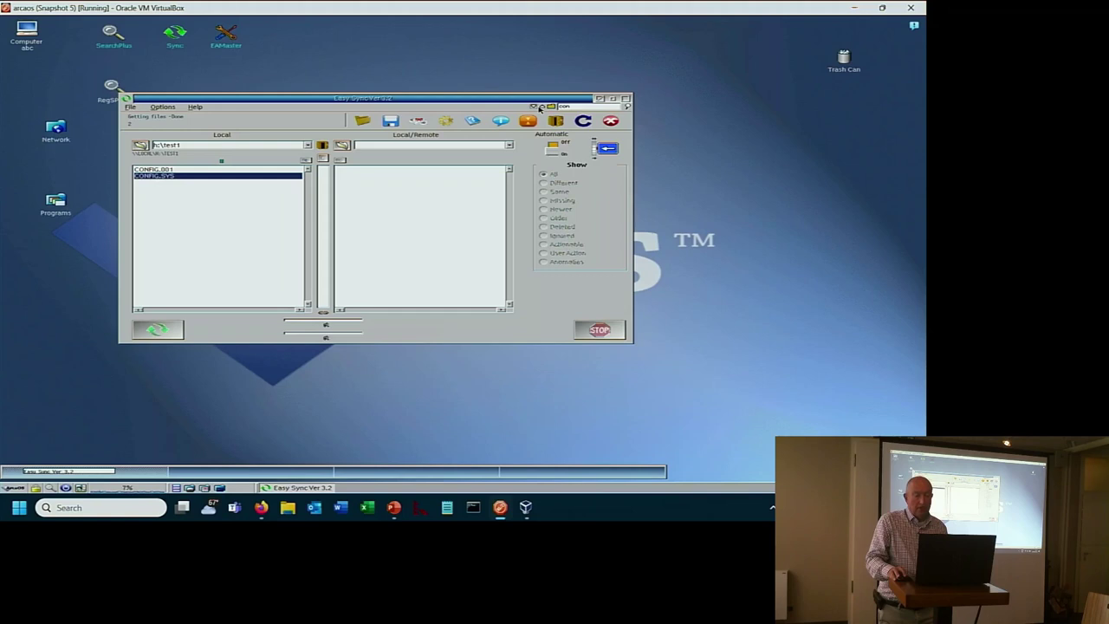
{"action": "key", "text": "Up"}
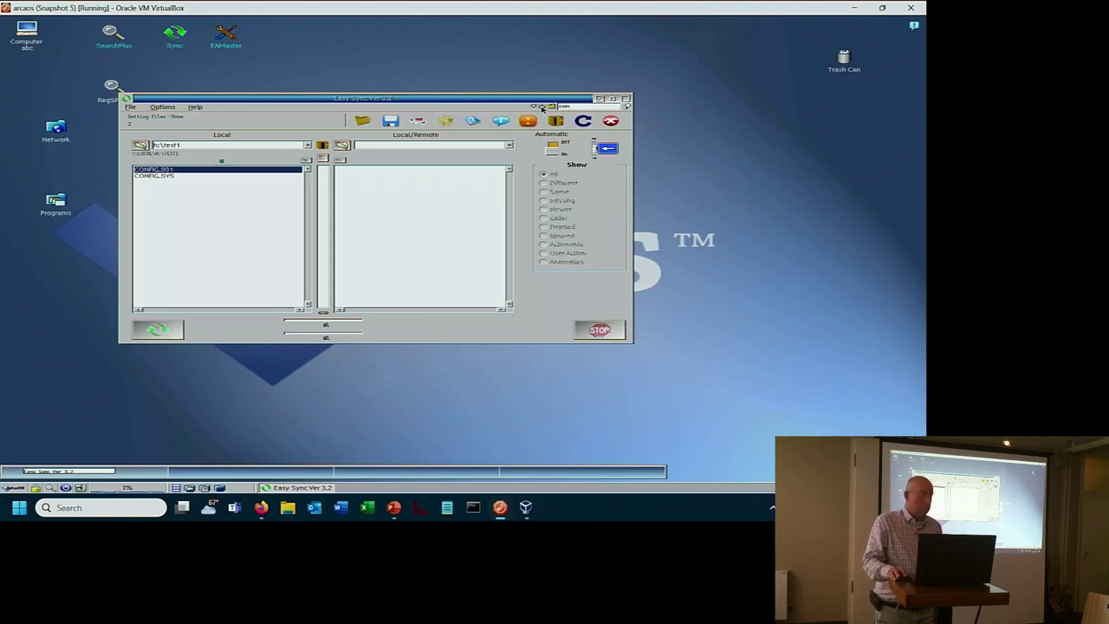
{"action": "key", "text": "Down"}
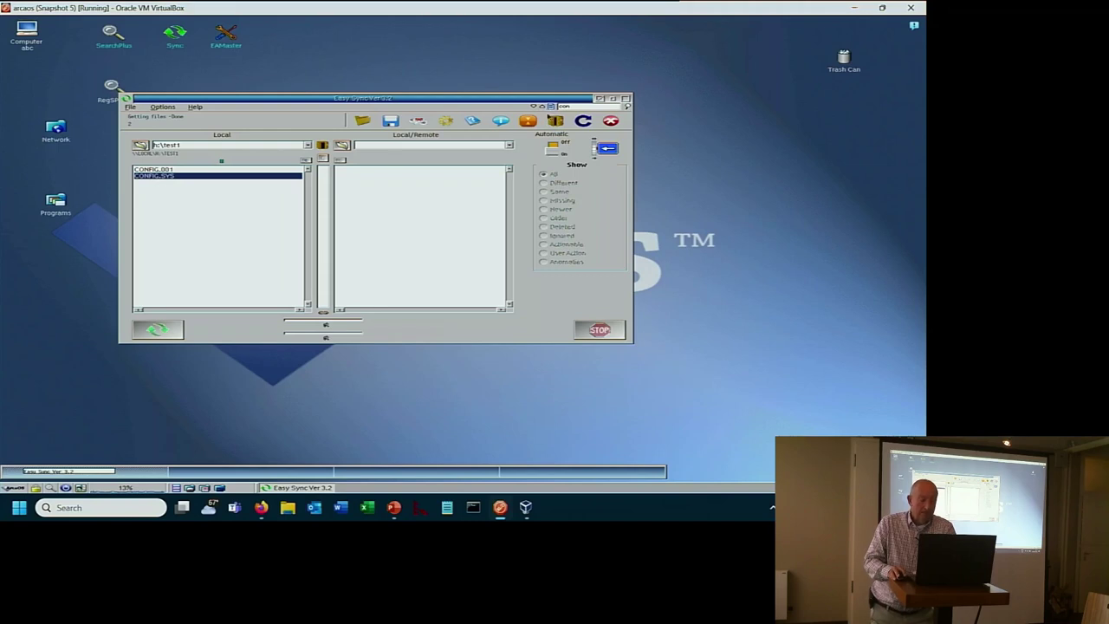
{"action": "key", "text": "Up"}
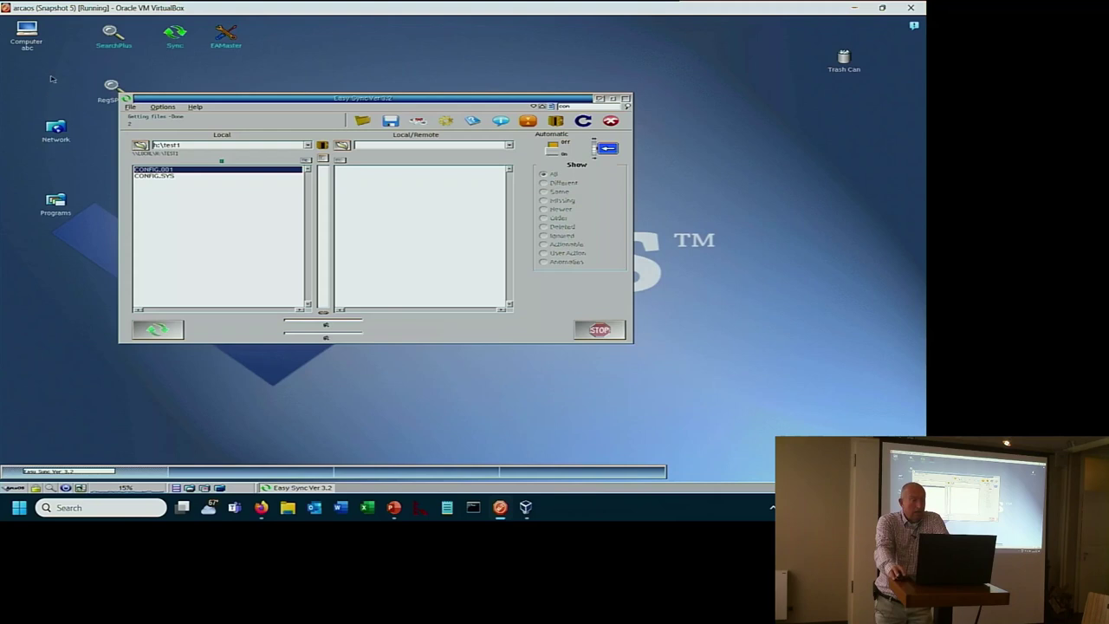
Step: Load h:\test2 as the local/remote directory to compare with h:\test1
{"action": "left_click", "coordinate": [196, 107]}
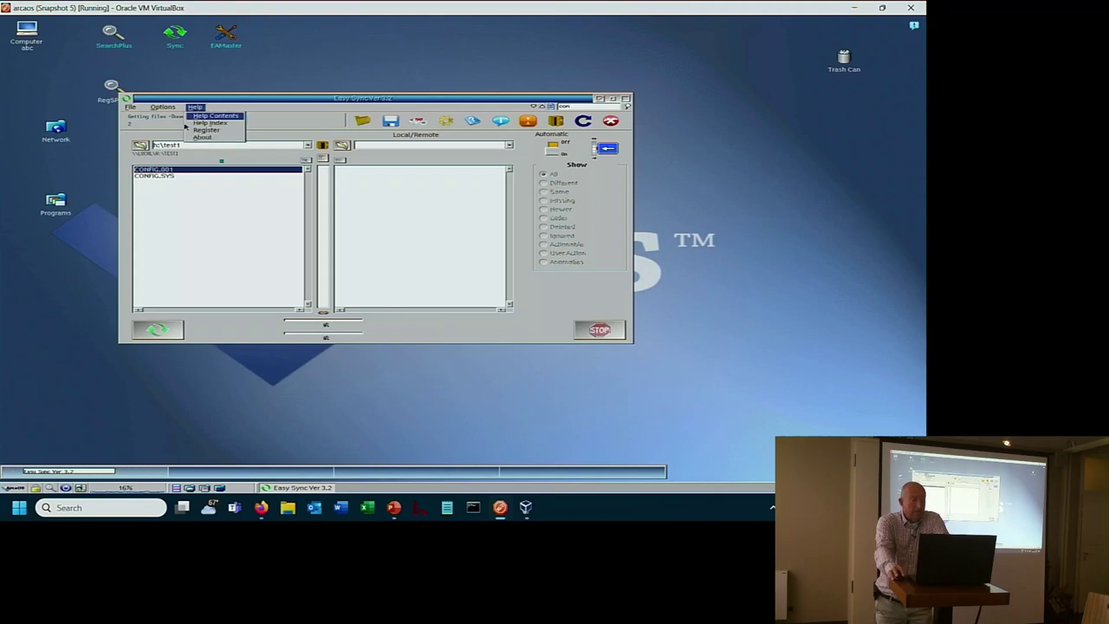
{"action": "left_click", "coordinate": [234, 100]}
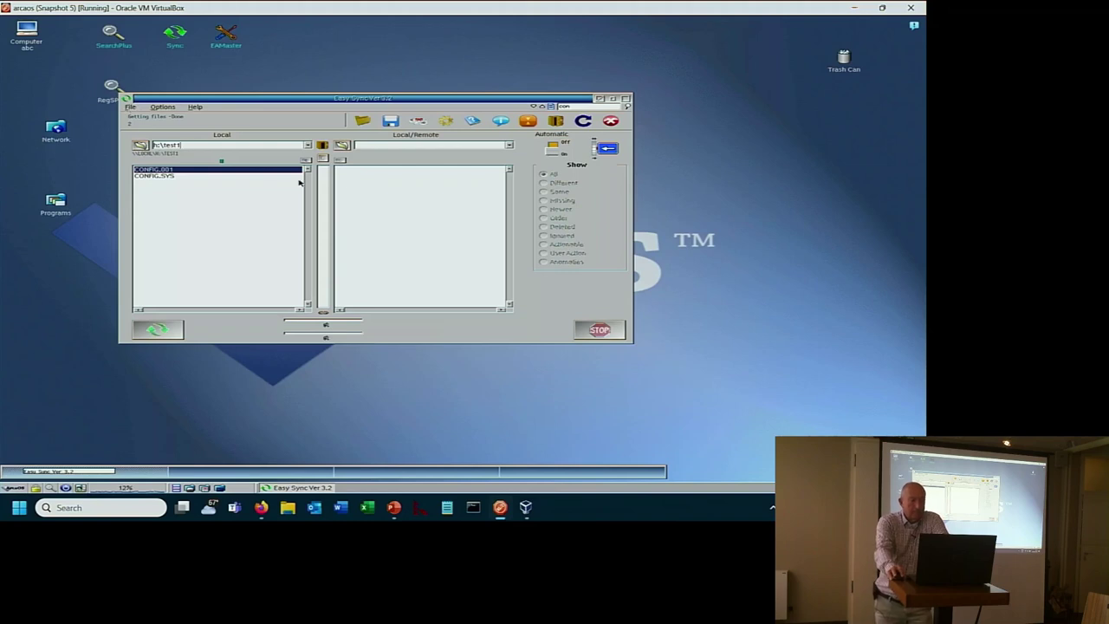
{"action": "left_click", "coordinate": [509, 145]}
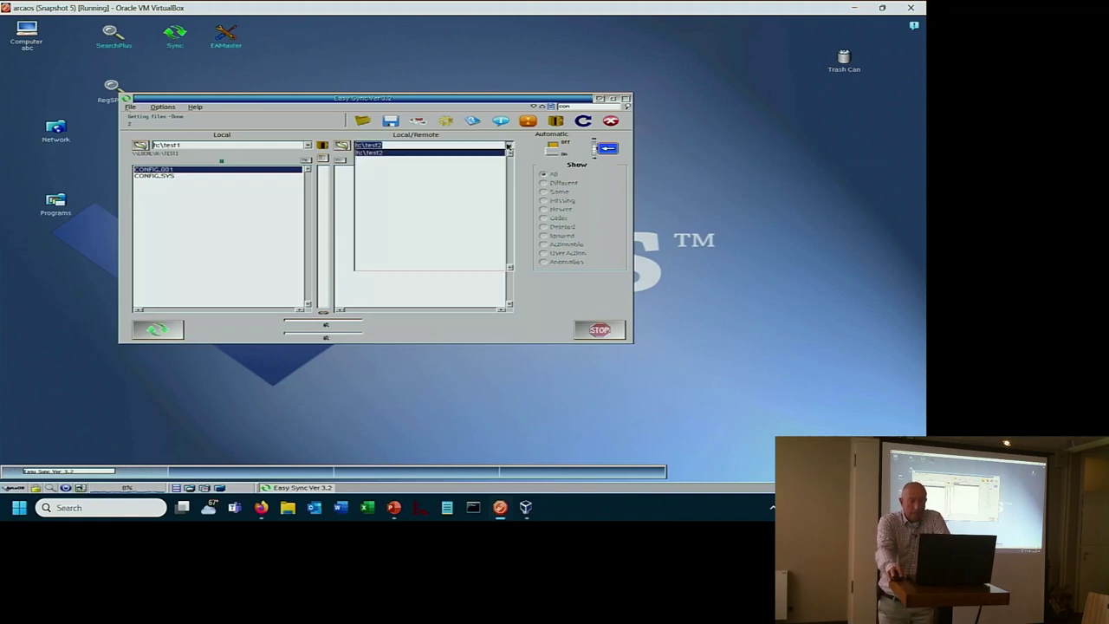
{"action": "left_click", "coordinate": [374, 153]}
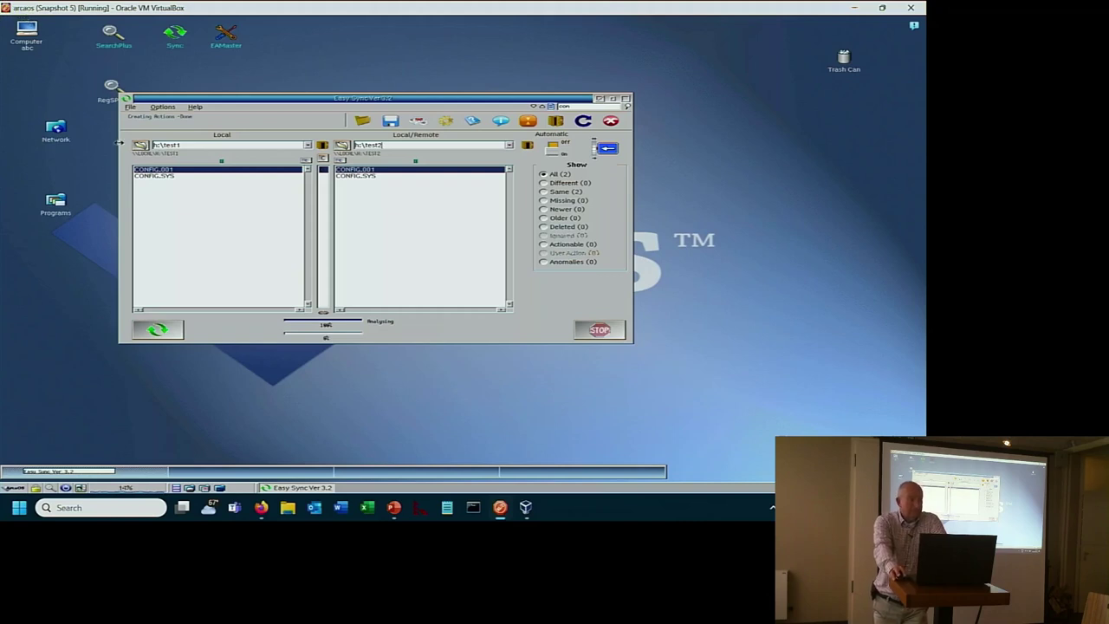
Step: Start saving the current synchronization as a script named a.syn in D:\scripts
{"action": "left_click", "coordinate": [129, 107]}
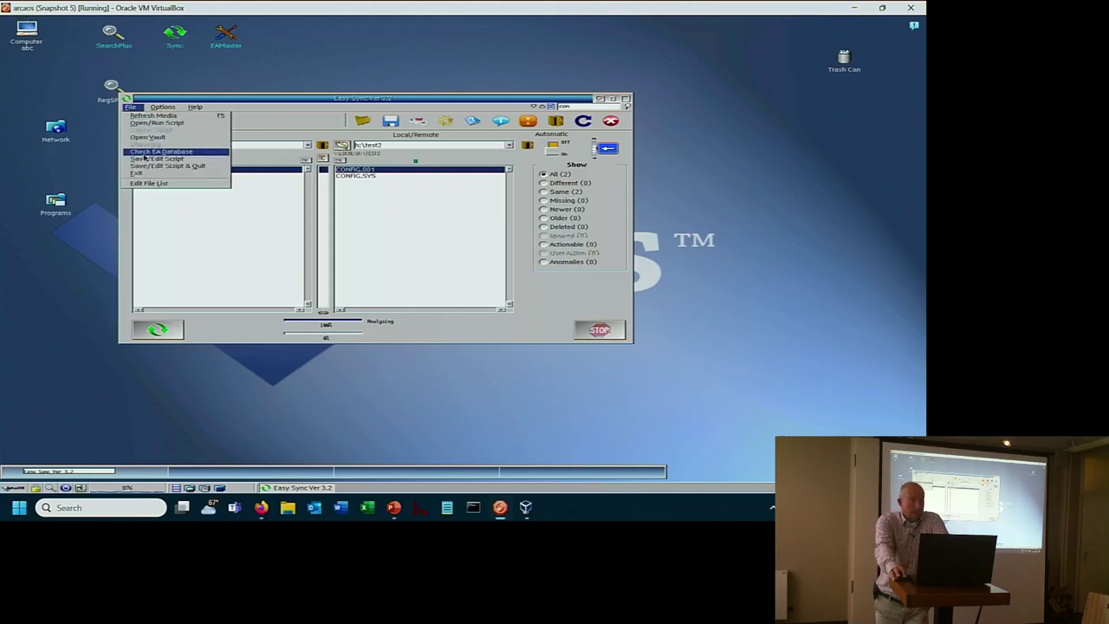
{"action": "left_click", "coordinate": [144, 159]}
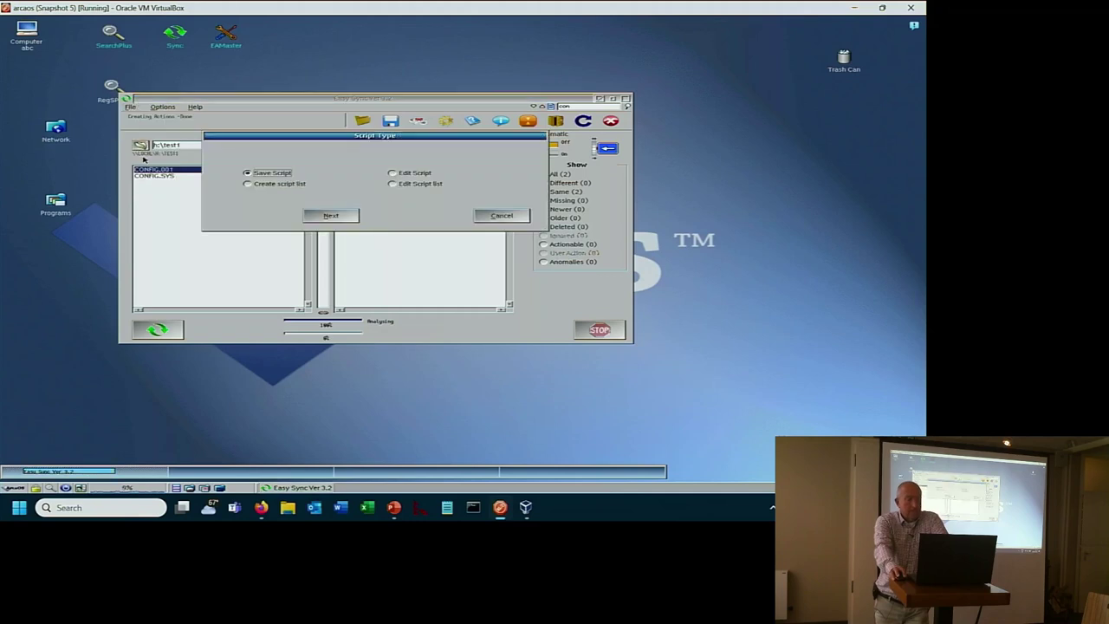
{"action": "left_click", "coordinate": [328, 217]}
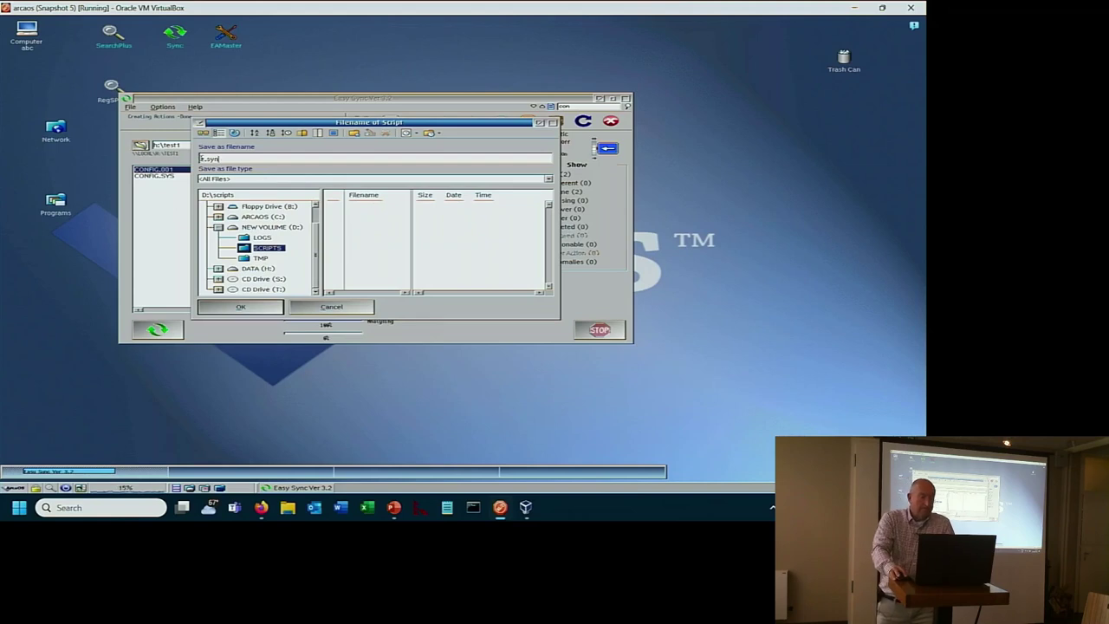
{"action": "left_click", "coordinate": [201, 158]}
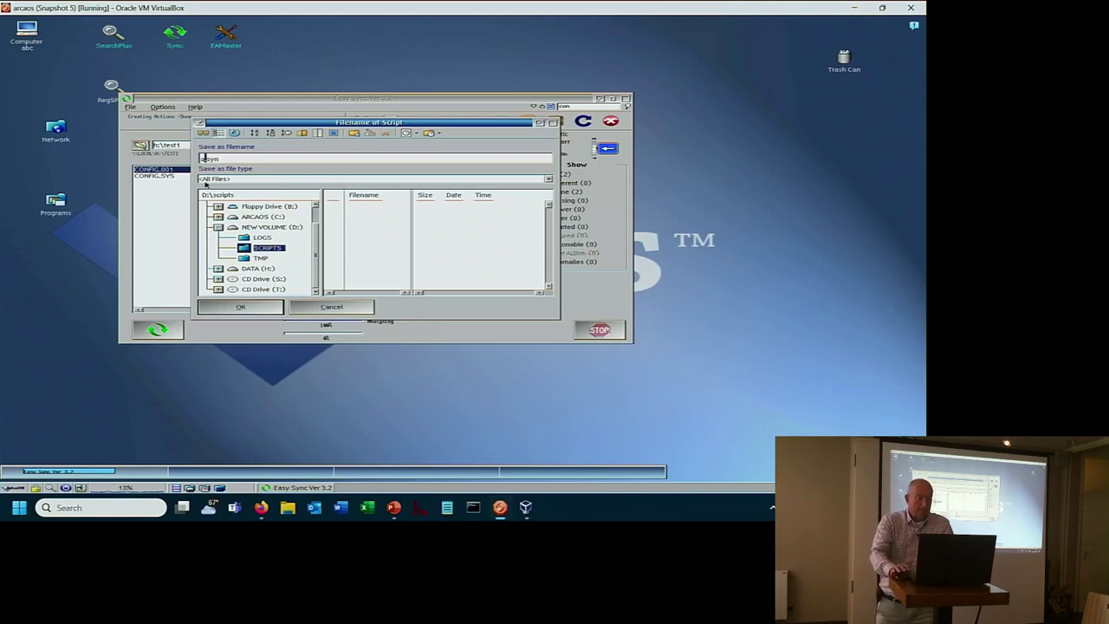
{"action": "key", "text": "Return"}
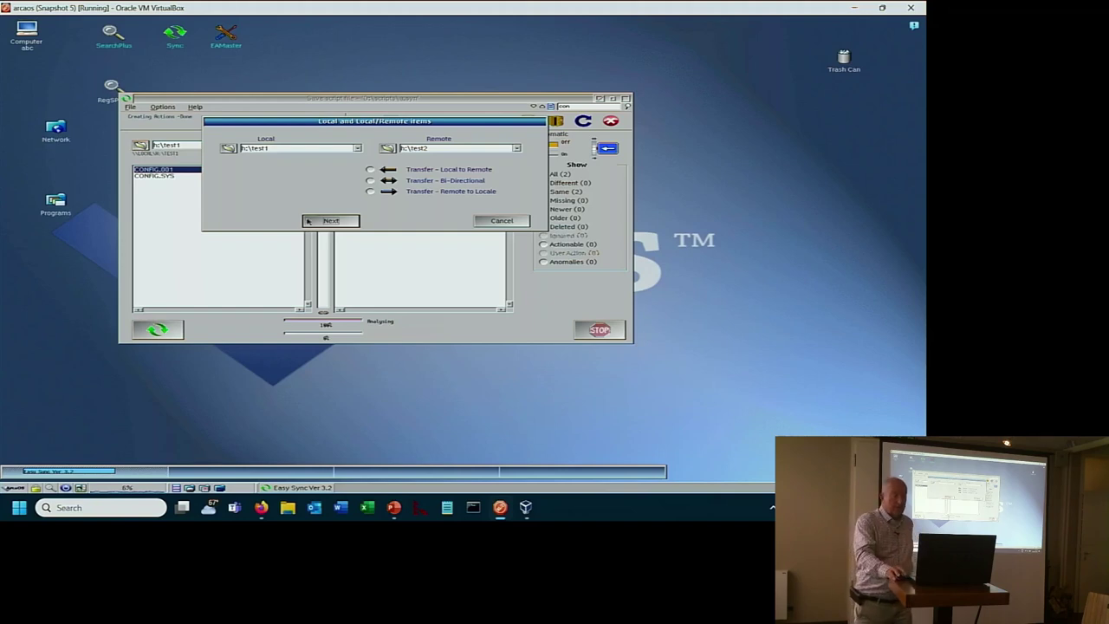
Step: Set the script's transfer to Bi-Directional and enter the description "fhfhjfhjf"
{"action": "left_click", "coordinate": [375, 183]}
{"action": "left_click", "coordinate": [347, 219]}
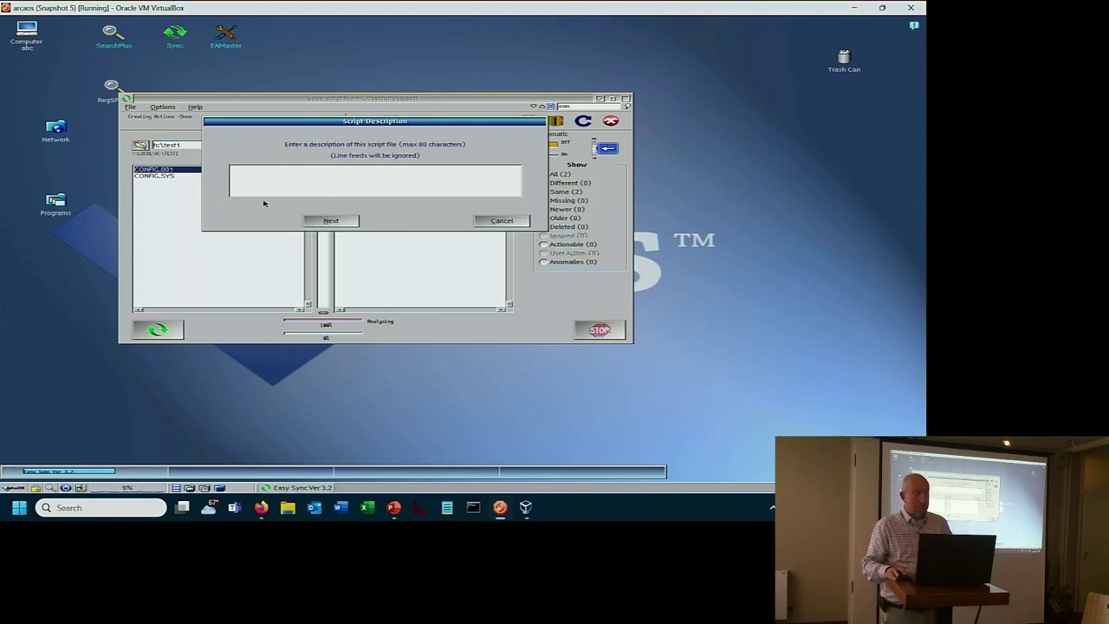
{"action": "type", "text": "fhfhjfhjf"}
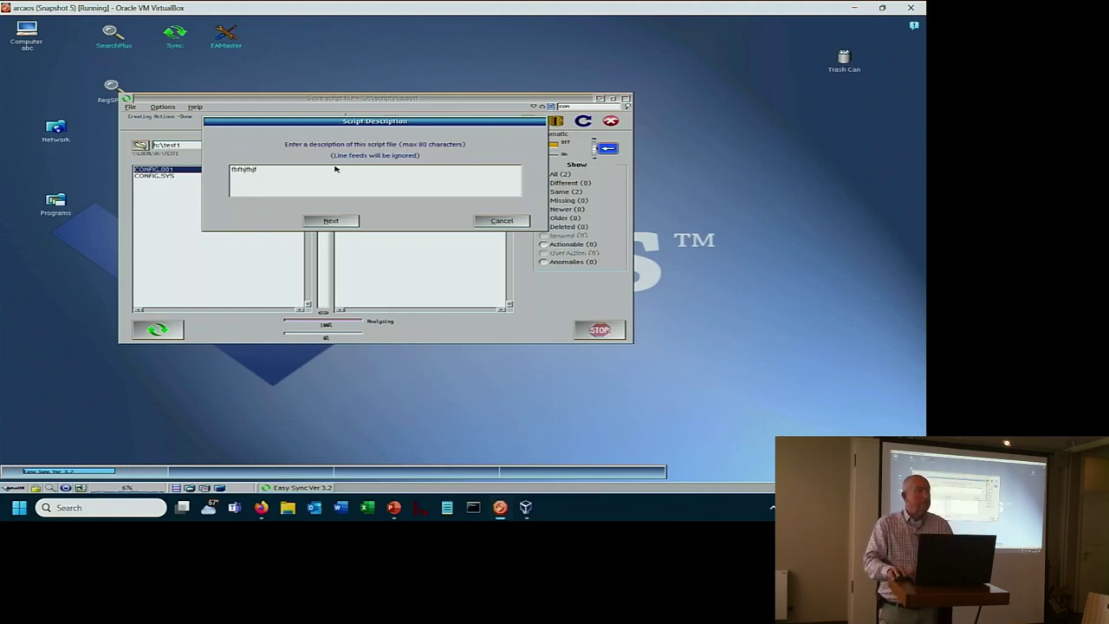
{"action": "left_click", "coordinate": [326, 220]}
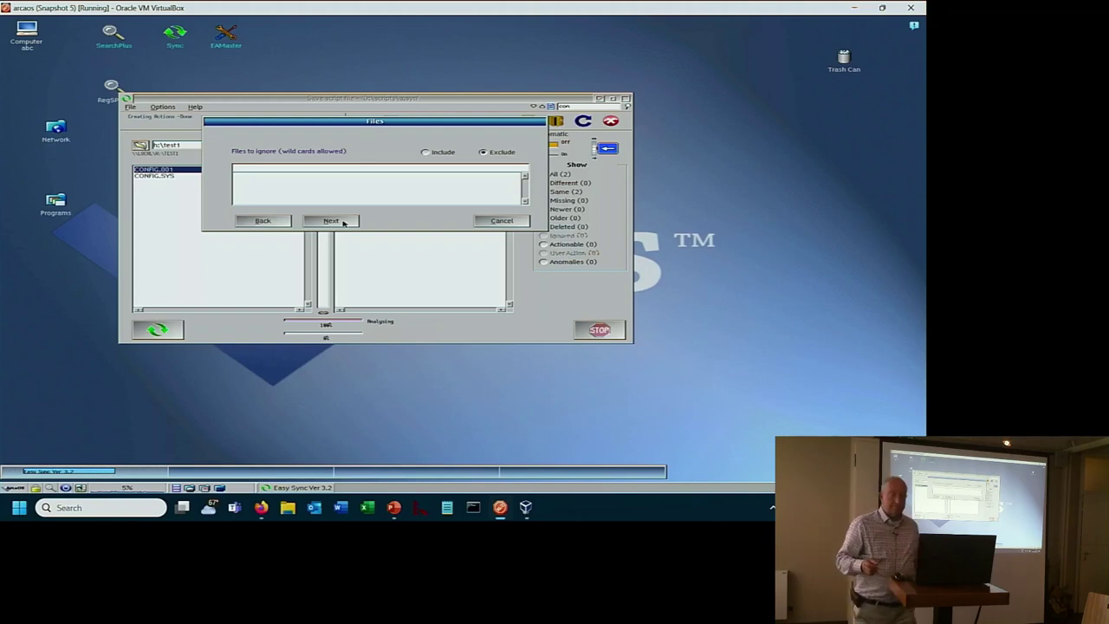
Step: Keep the script's ignored files, ignored paths and miscellaneous options as they are and continue to the termination action
{"action": "left_click", "coordinate": [332, 221]}
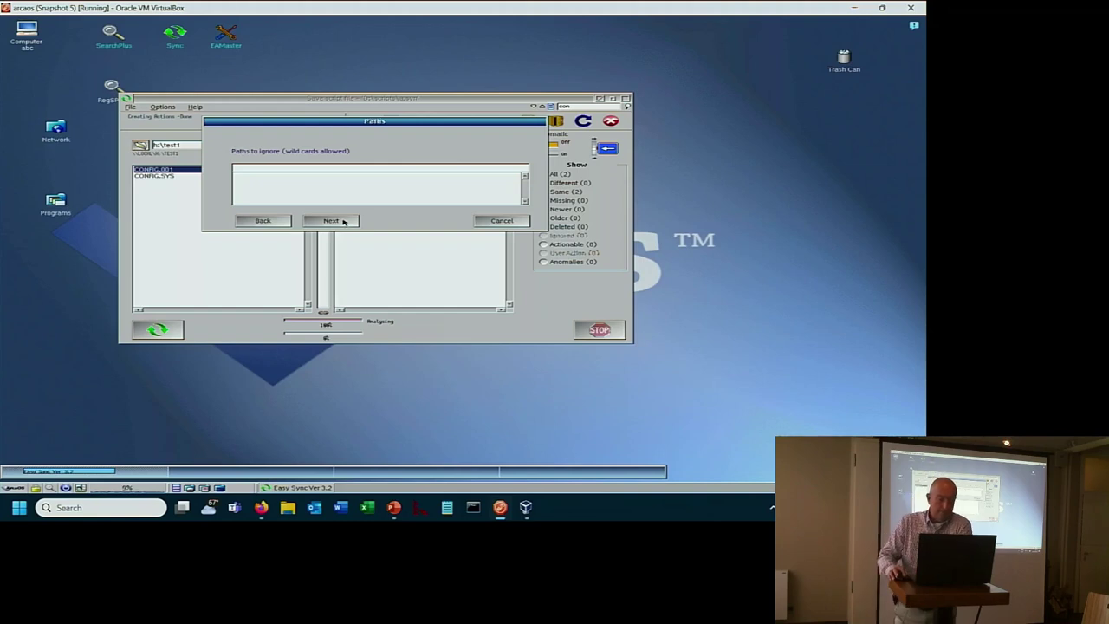
{"action": "left_click", "coordinate": [332, 221]}
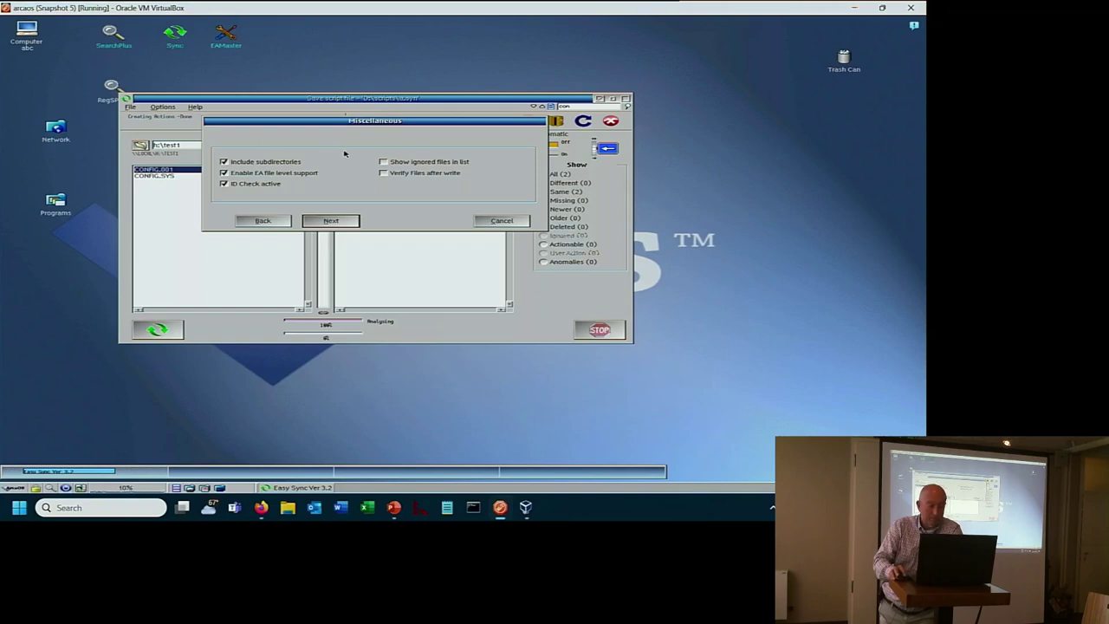
{"action": "left_click", "coordinate": [339, 222]}
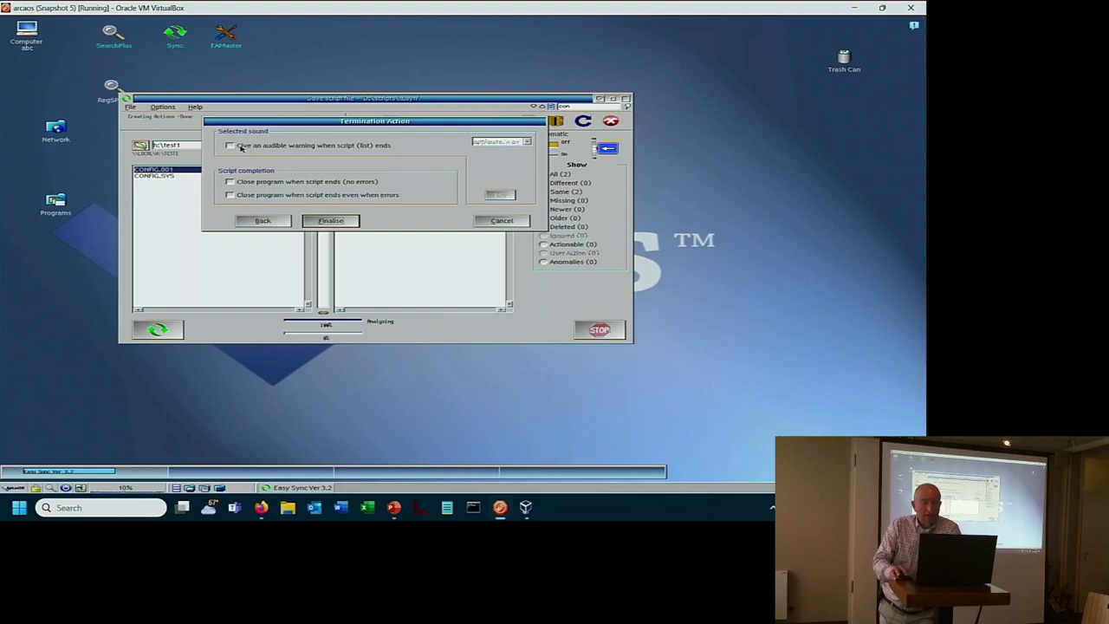
Step: Enable an audible warning for when the script ends, choose beeoong.wav as its sound and preview it
{"action": "left_click", "coordinate": [241, 147]}
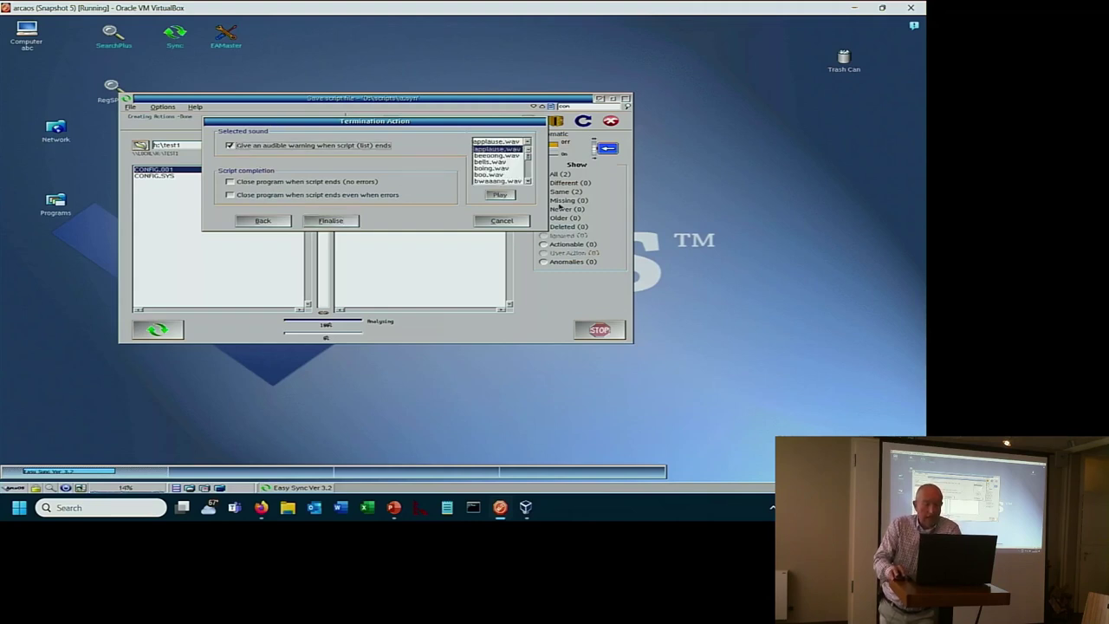
{"action": "left_click", "coordinate": [514, 156]}
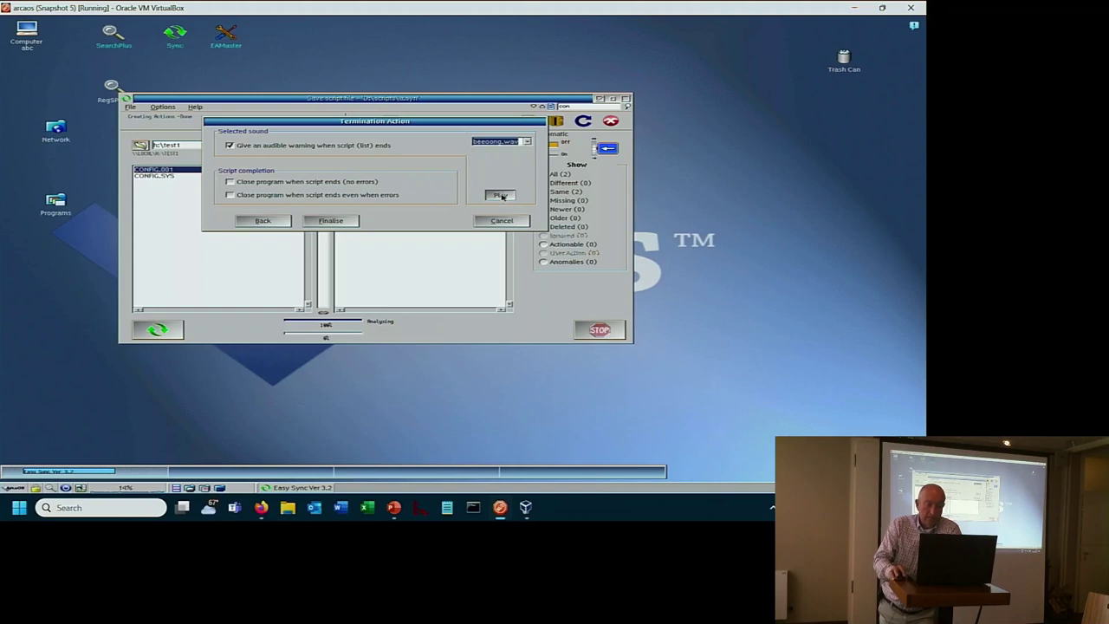
{"action": "left_click", "coordinate": [501, 195]}
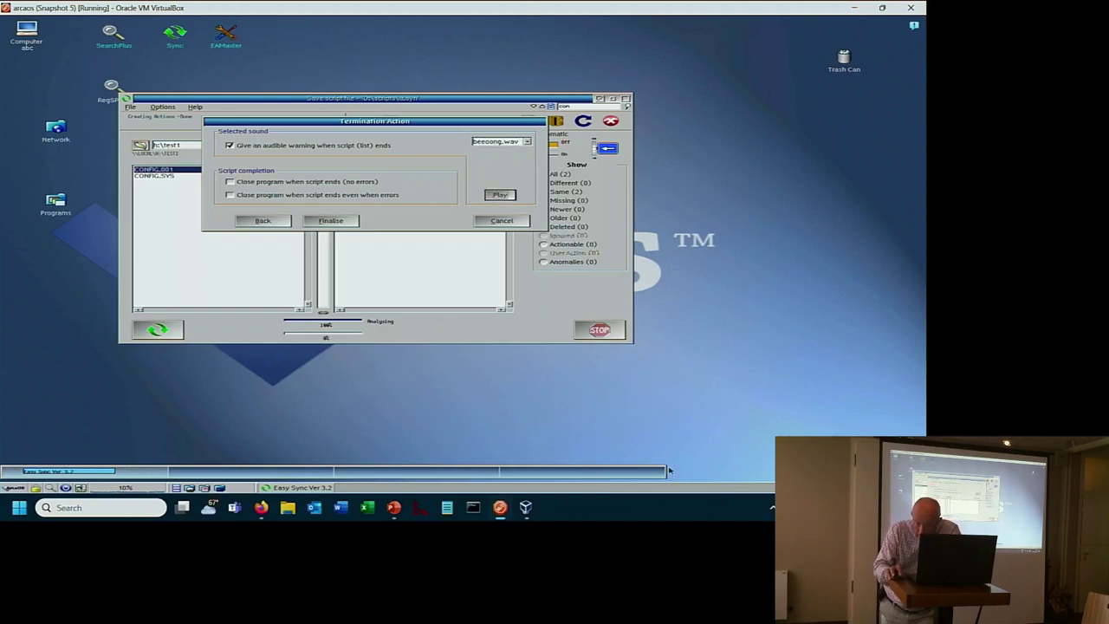
Step: Raise the host system's audio volume and replay the selected warning sound
{"action": "key", "text": "super+a"}
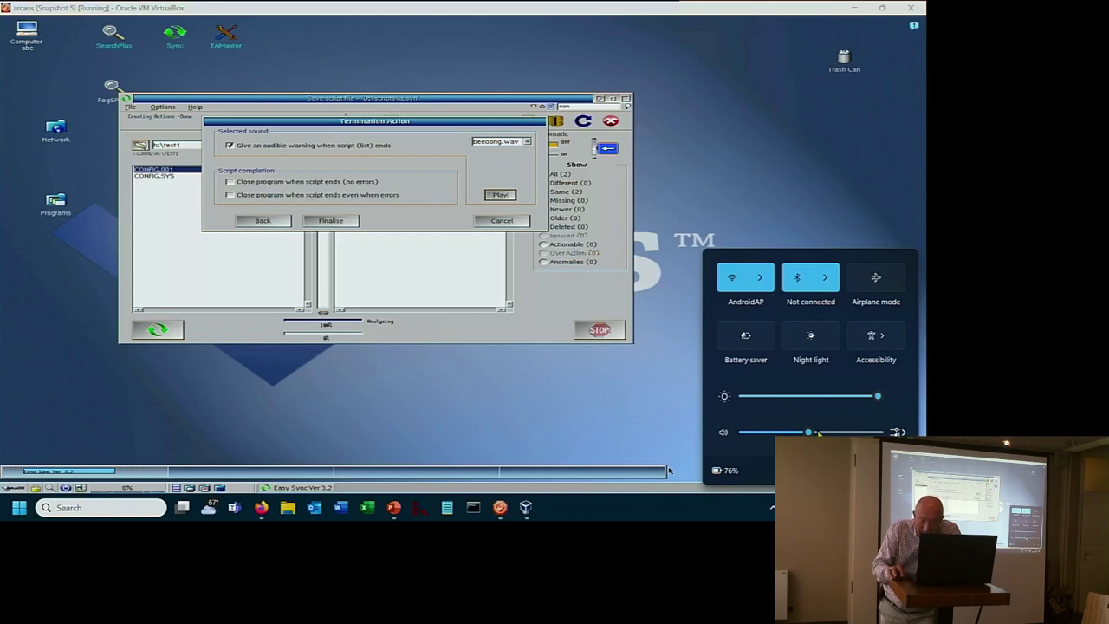
{"action": "key", "text": "XF86AudioRaiseVolume"}
{"action": "key", "text": "XF86AudioRaiseVolume"}
{"action": "key", "text": "XF86AudioRaiseVolume"}
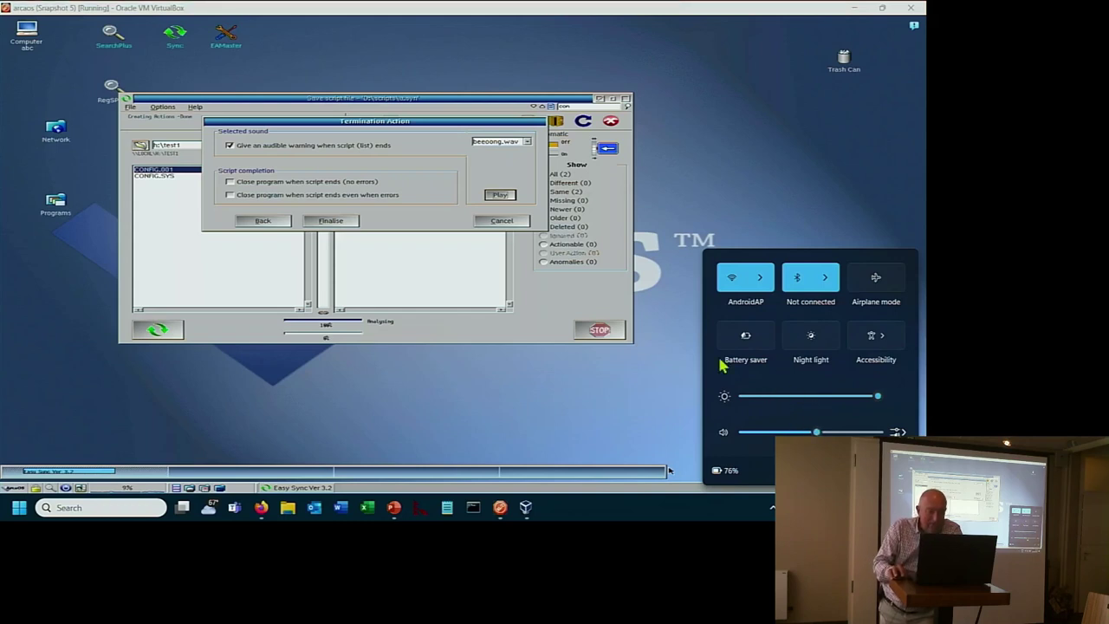
{"action": "left_click", "coordinate": [502, 196]}
{"action": "left_click", "coordinate": [502, 196]}
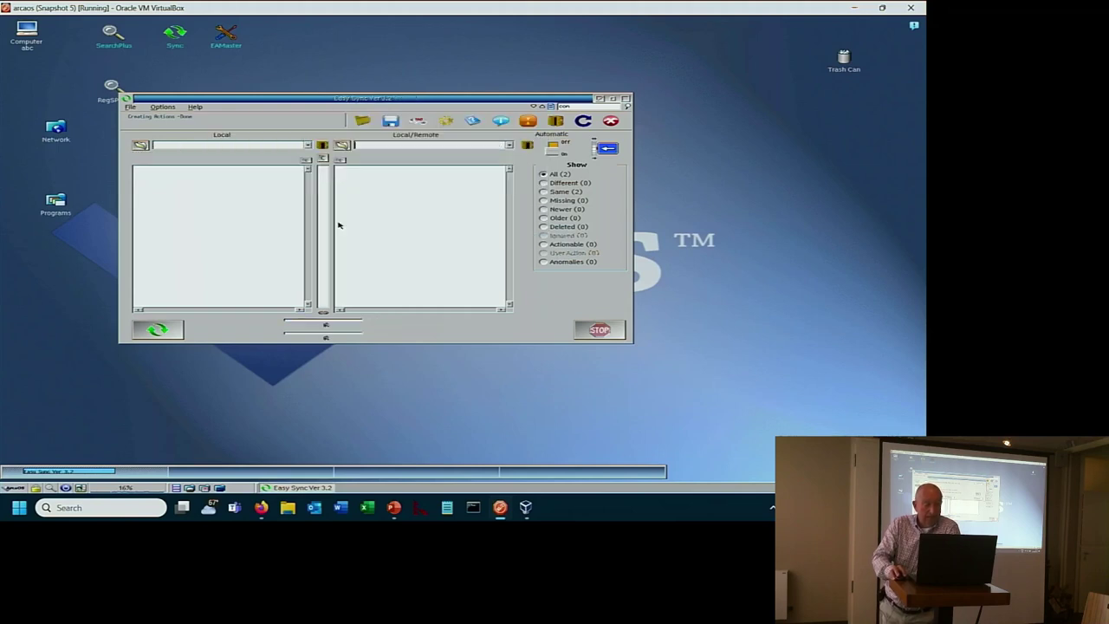
Step: Open the saved script A.SYN from D:\scripts for editing
{"action": "left_click", "coordinate": [130, 107]}
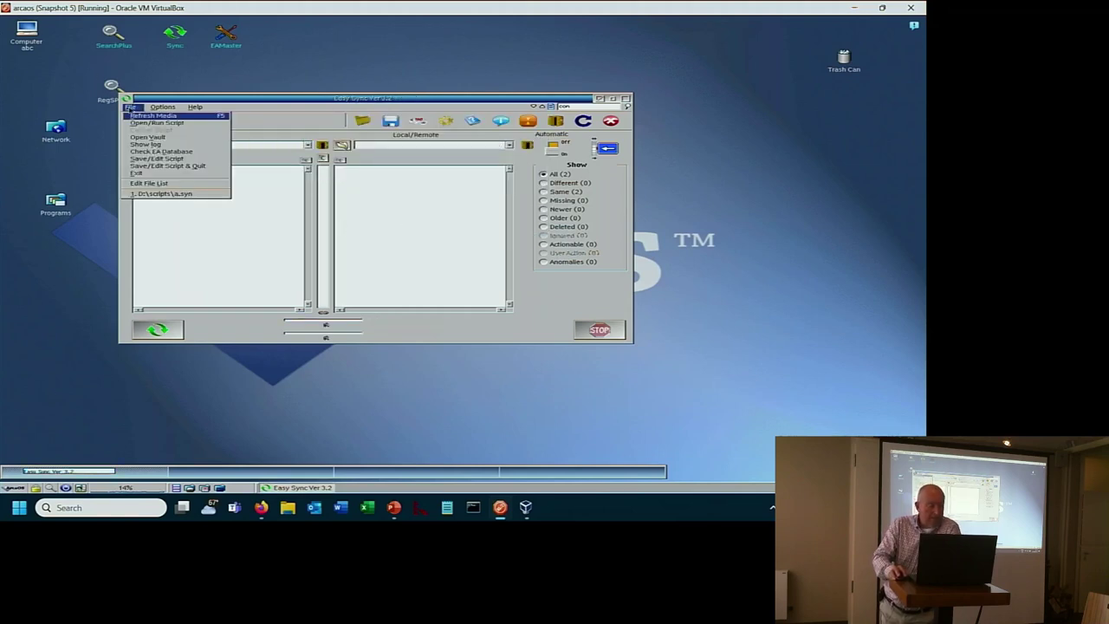
{"action": "left_click", "coordinate": [157, 159]}
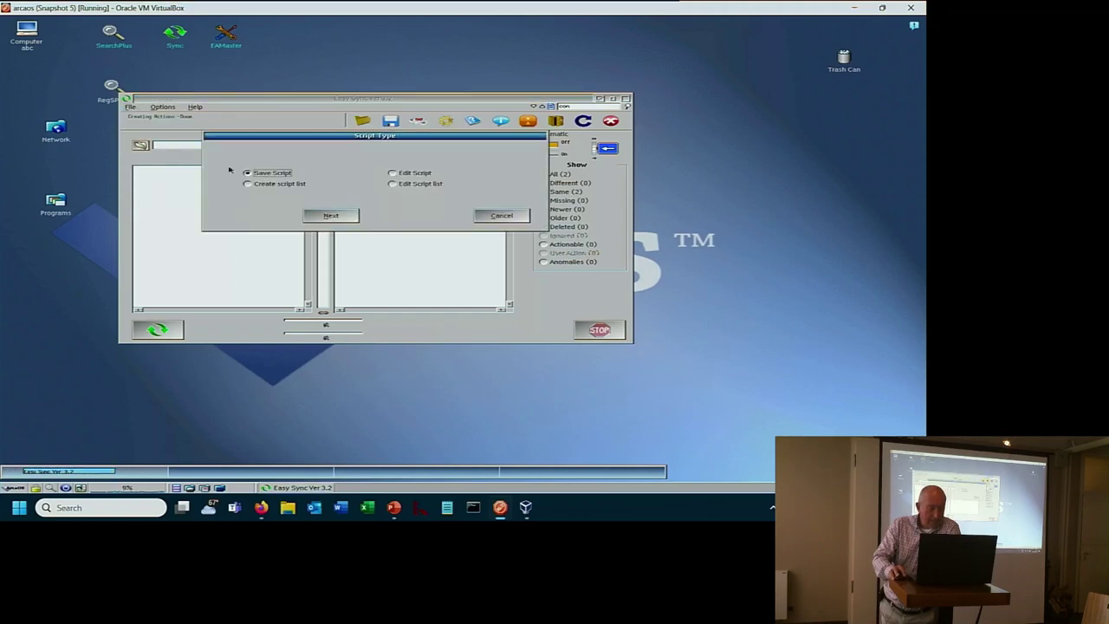
{"action": "left_click", "coordinate": [392, 172]}
{"action": "left_click", "coordinate": [331, 216]}
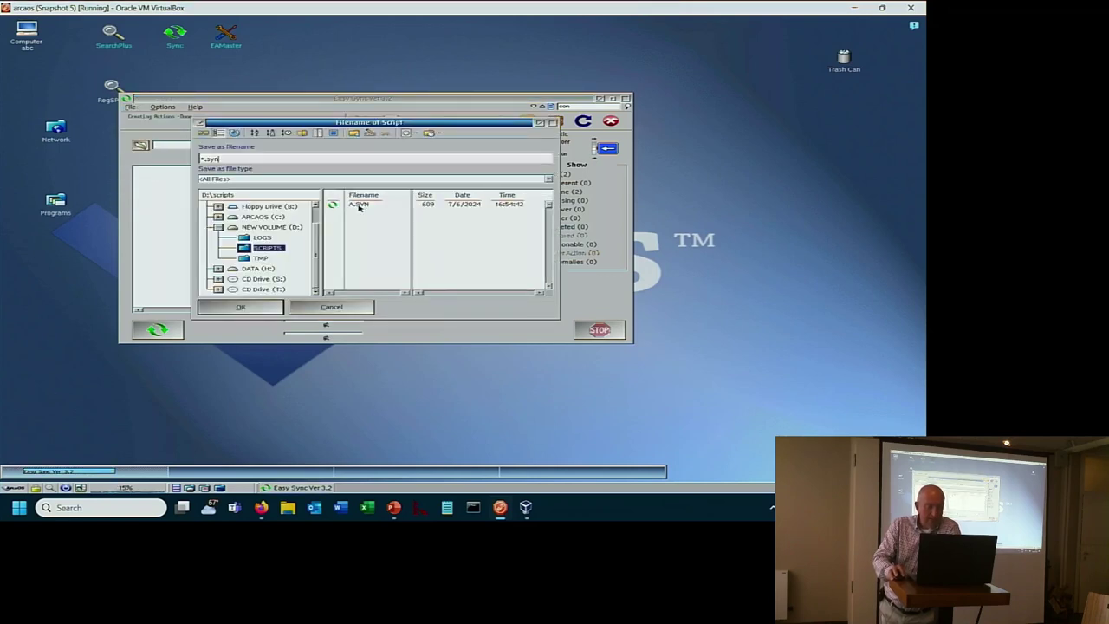
{"action": "double_click", "coordinate": [358, 205]}
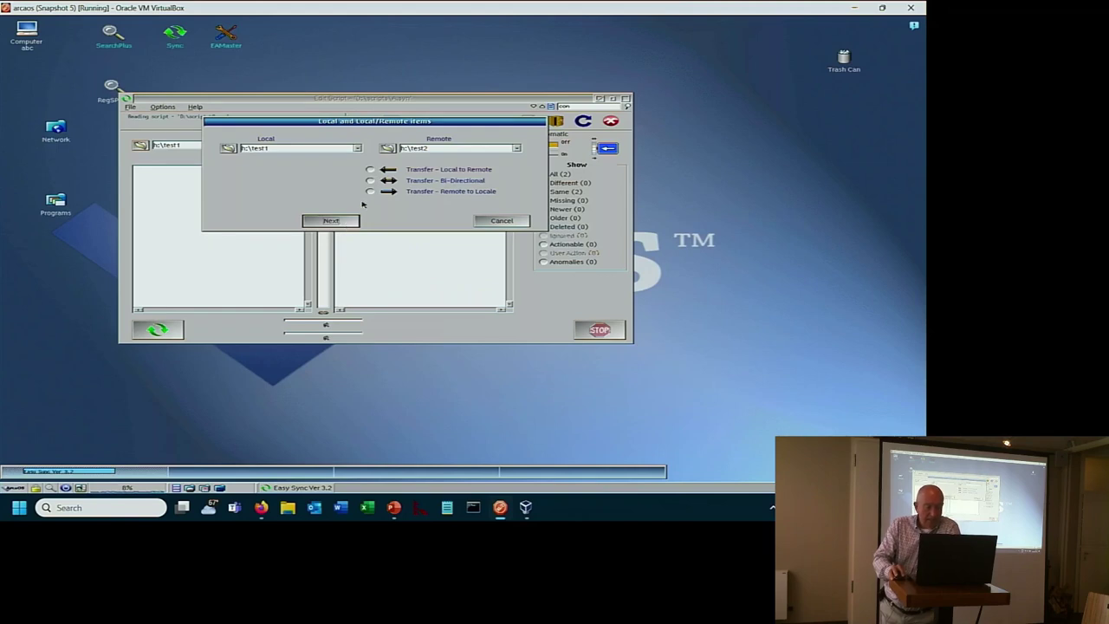
Step: Review the script's directories, description and file action settings, and cancel the editing without changes
{"action": "left_click", "coordinate": [348, 221]}
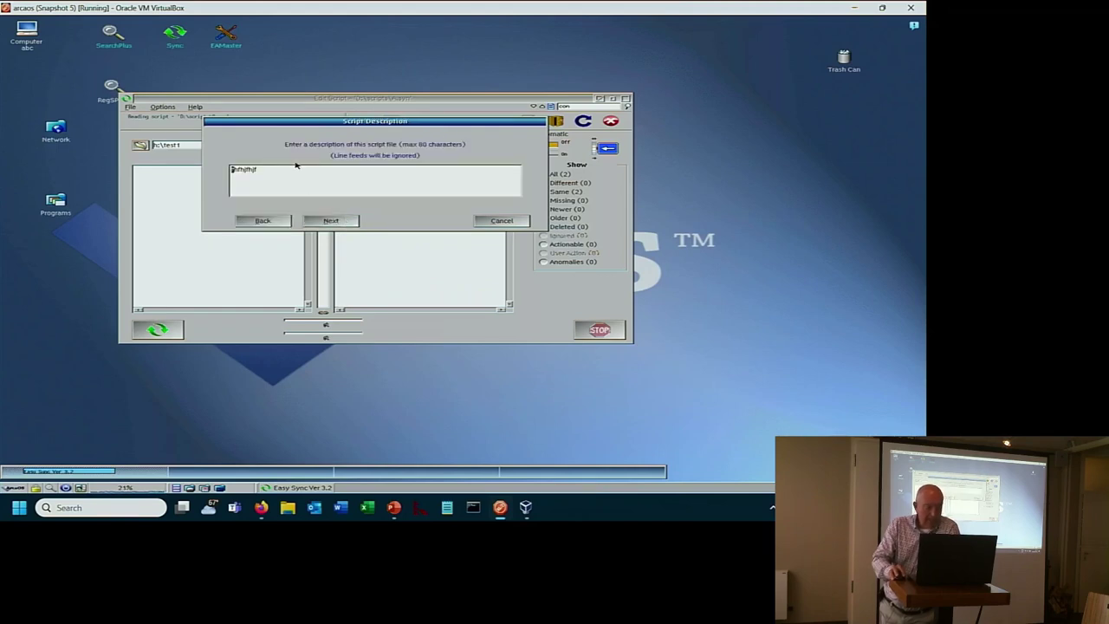
{"action": "left_click", "coordinate": [330, 221]}
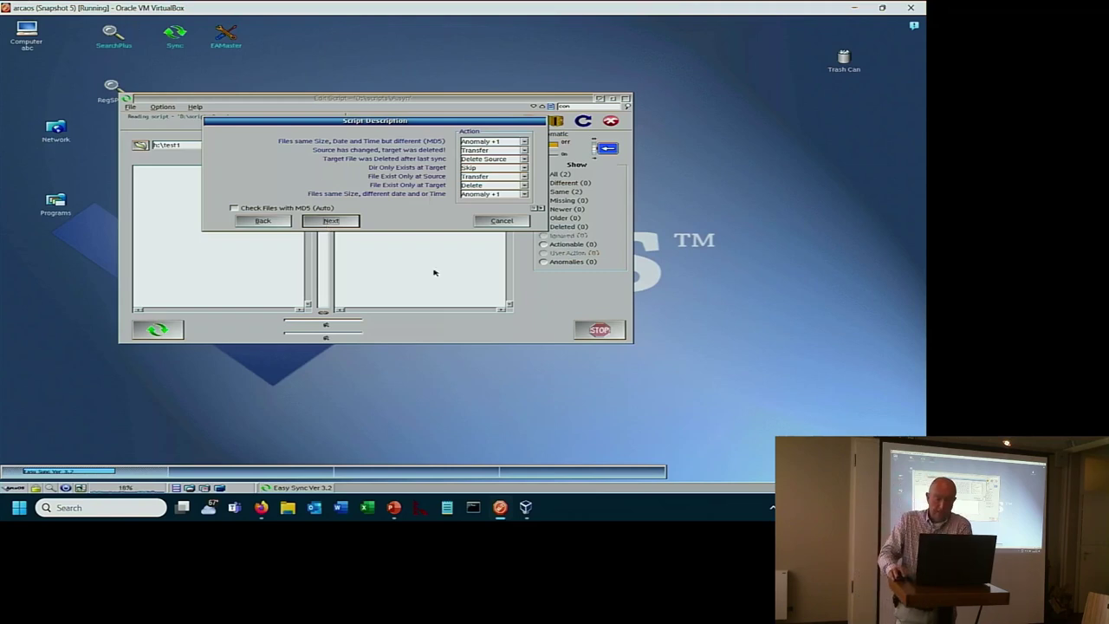
{"action": "left_click", "coordinate": [503, 221]}
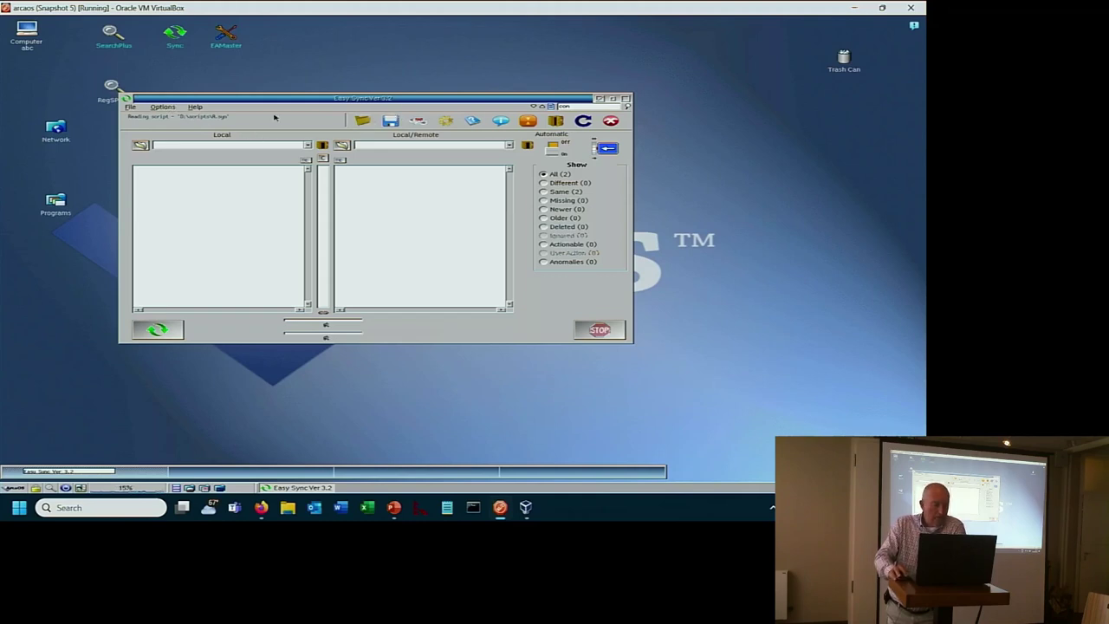
Step: Load h:\test1 as the local and h:\test2 as the local/remote directory, and set the transfer direction to bi-directional
{"action": "left_click_drag", "start_coordinate": [267, 95], "coordinate": [266, 74]}
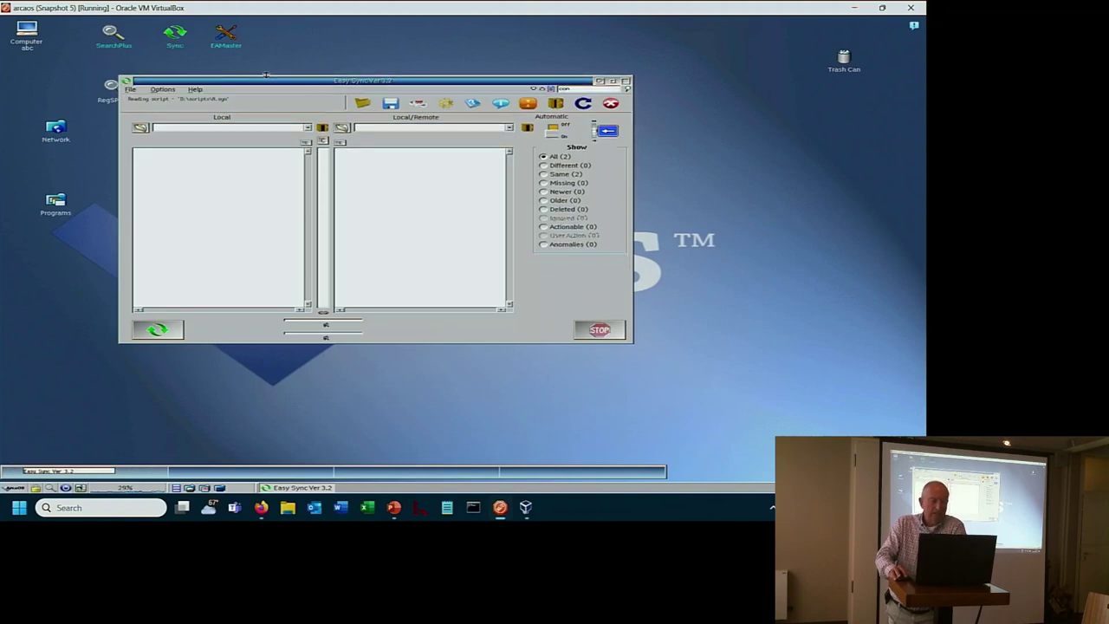
{"action": "left_click", "coordinate": [307, 128]}
{"action": "left_click", "coordinate": [191, 137]}
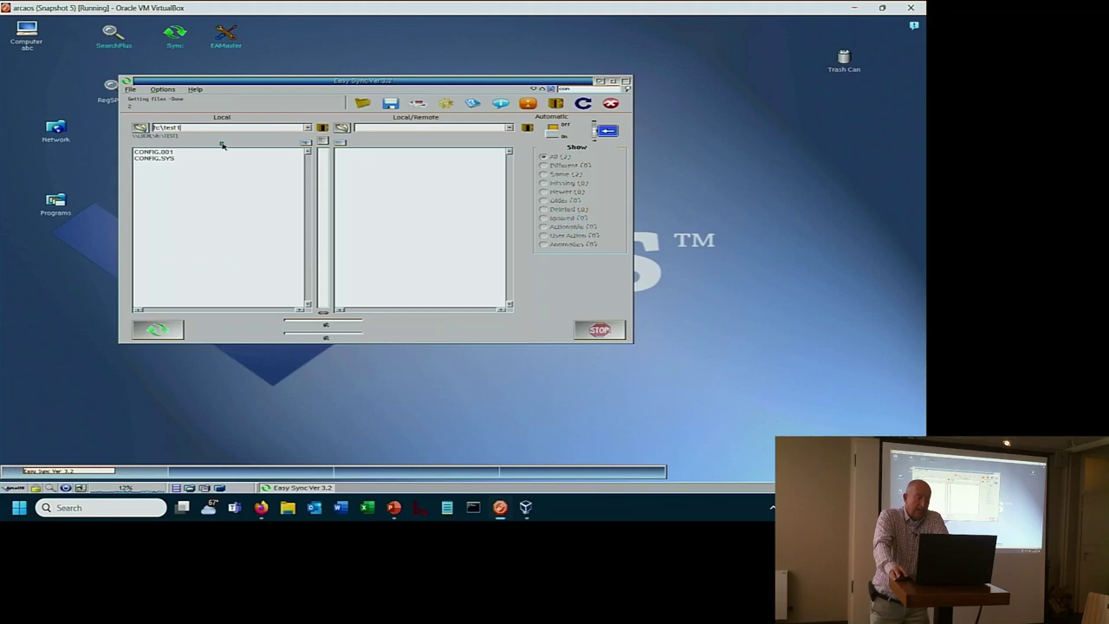
{"action": "left_click", "coordinate": [510, 127]}
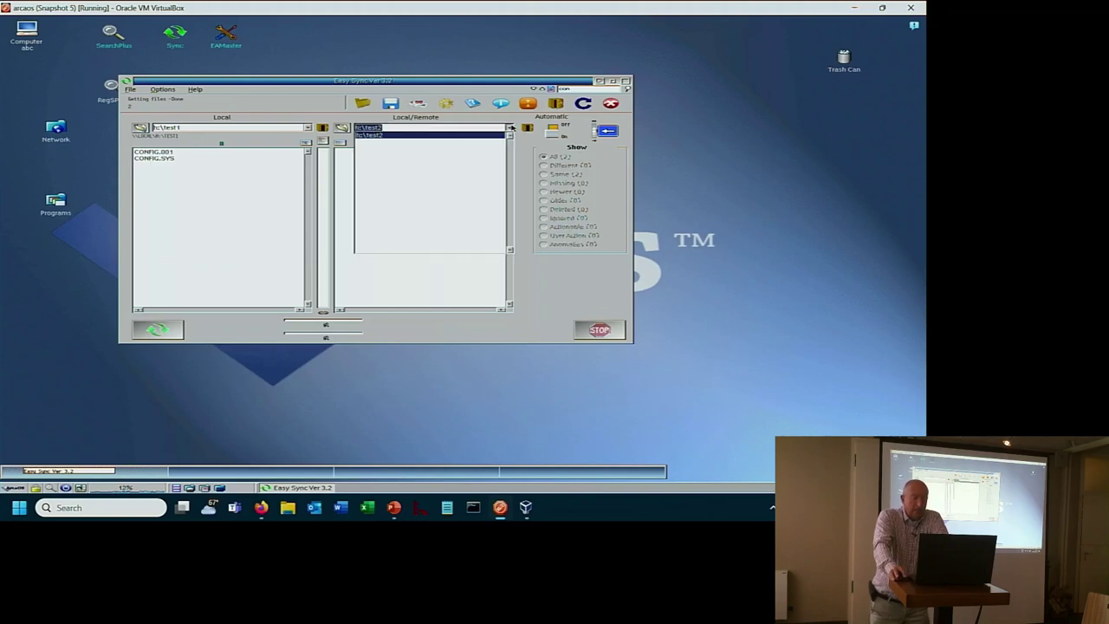
{"action": "left_click", "coordinate": [425, 136]}
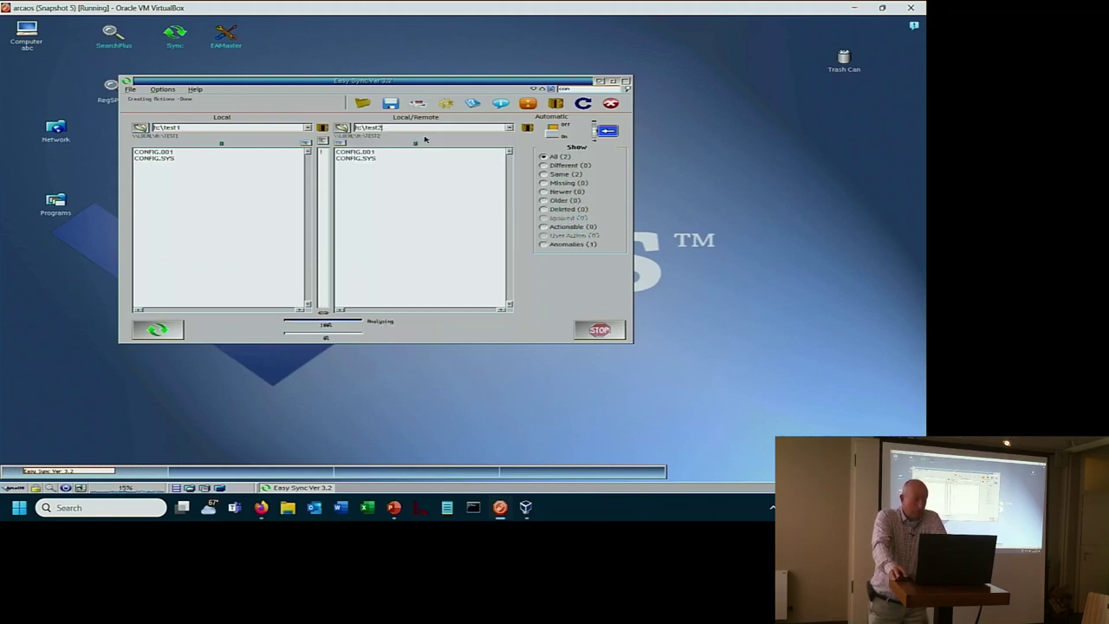
{"action": "left_click", "coordinate": [603, 136]}
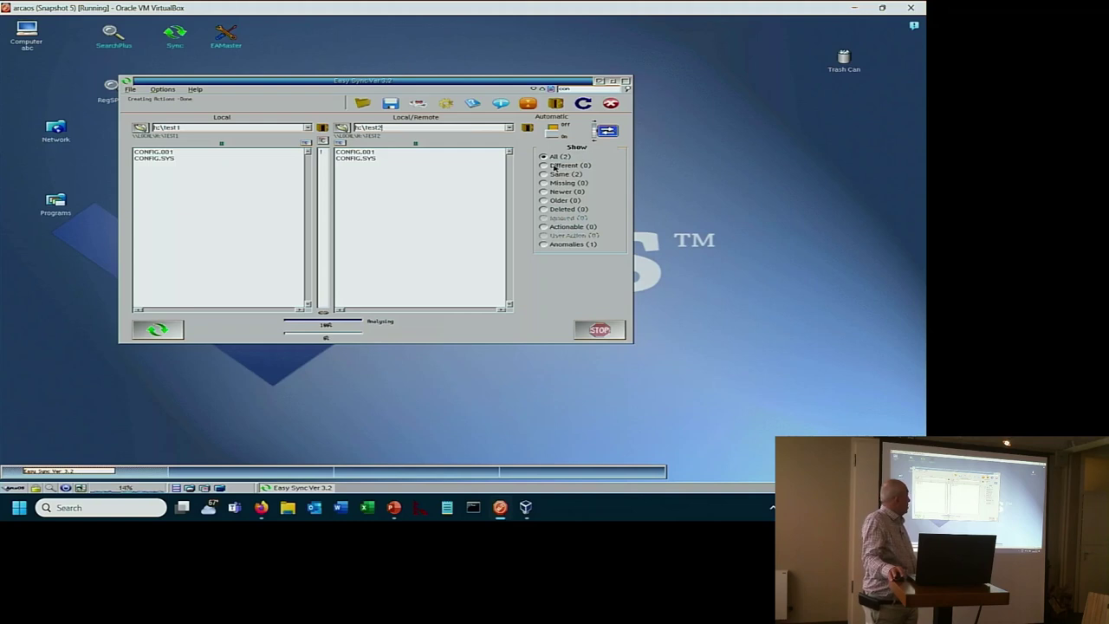
Step: Check the compared files under the Same filter, restore the All view and close the Easy Sync window
{"action": "left_click", "coordinate": [551, 173]}
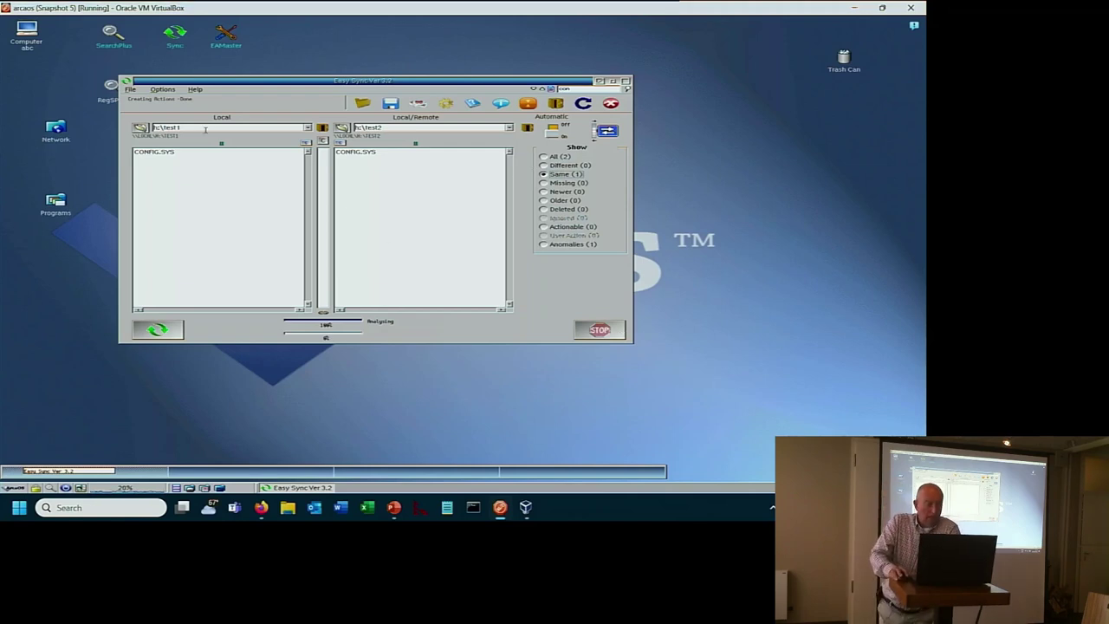
{"action": "left_click", "coordinate": [559, 156]}
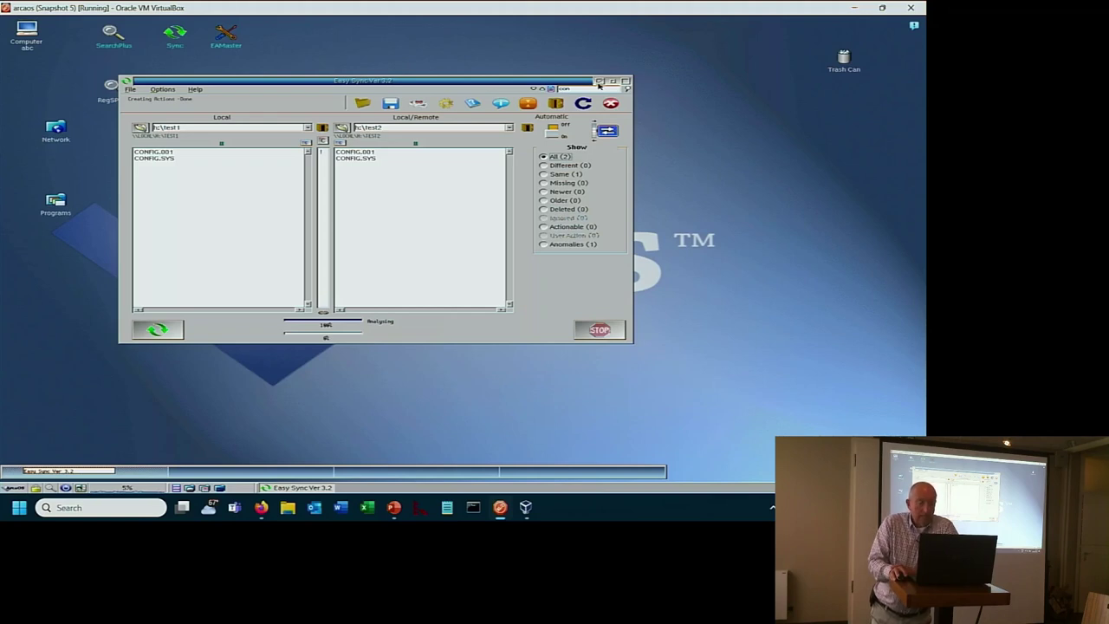
{"action": "left_click", "coordinate": [598, 81]}
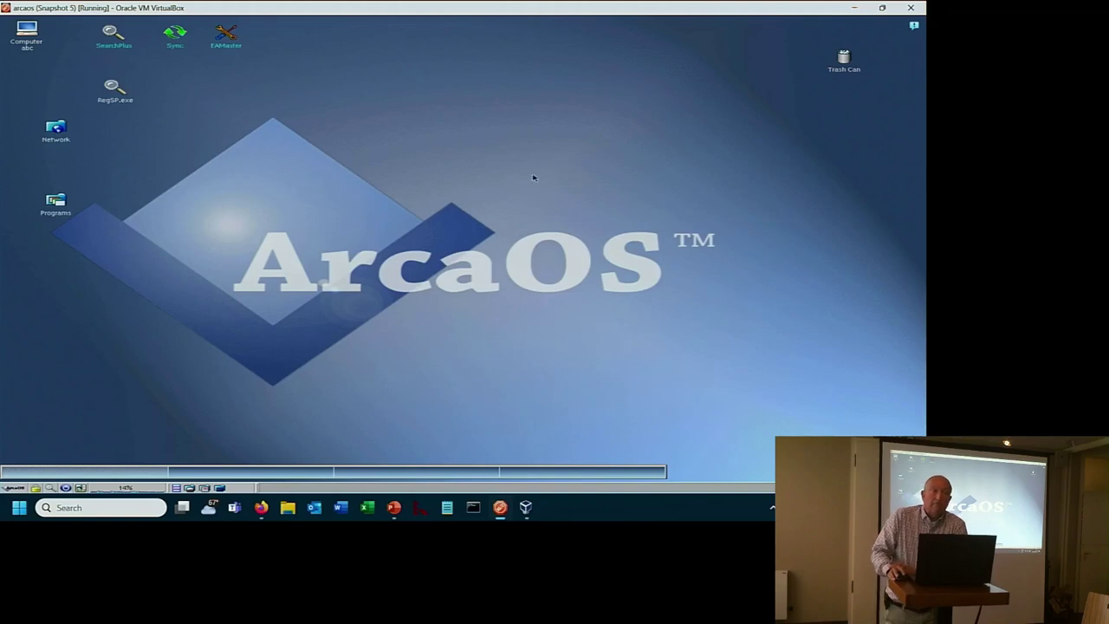